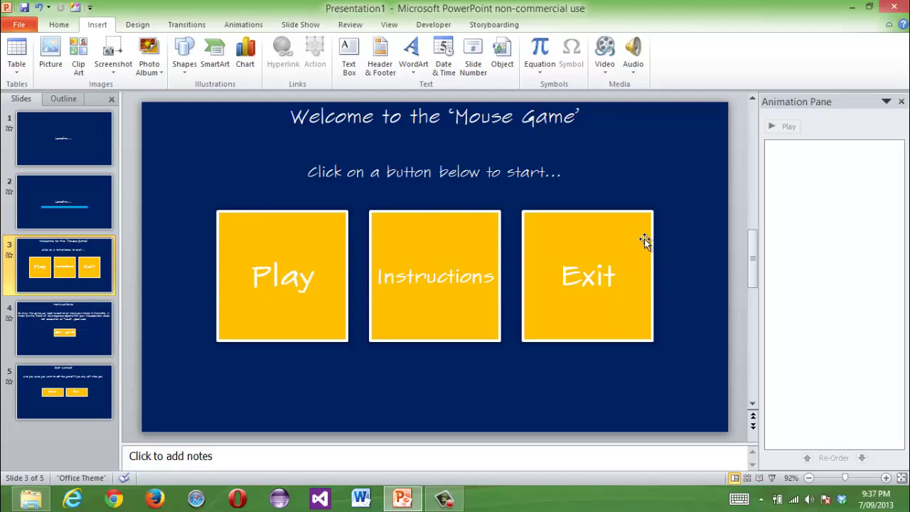
Step: Review the Loading, Welcome and Instructions slides of the deck
mouse_move(551, 14)
left_mouse_down()
mouse_move(431, 63)
mouse_move(558, 10)
left_mouse_up()
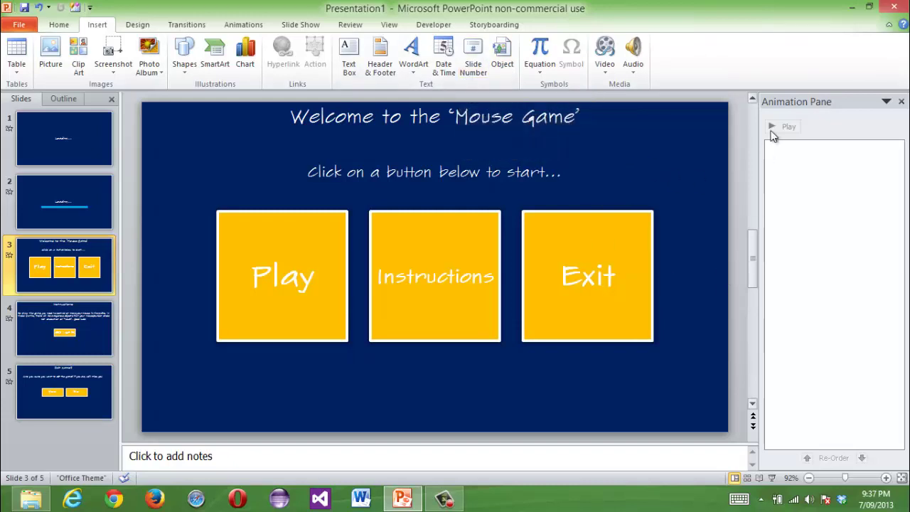
left_click_drag(755, 283, 745, 186)
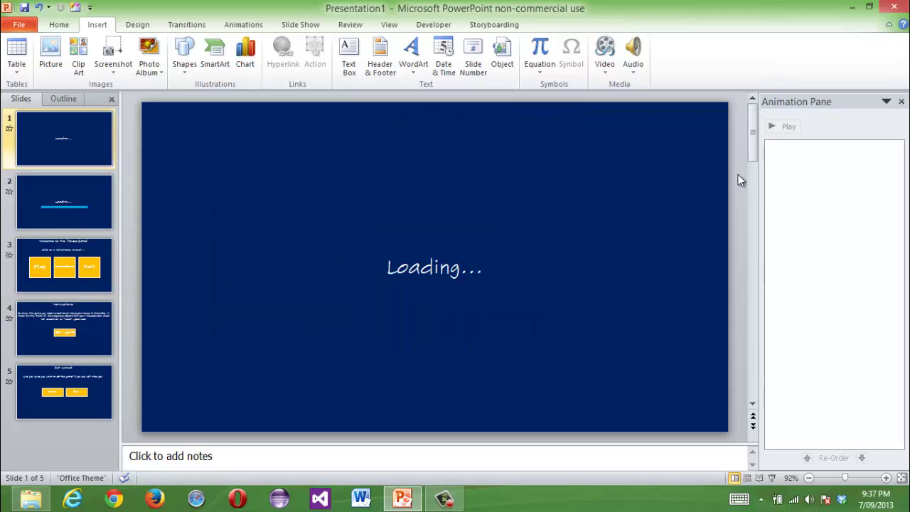
scroll(736, 182, "down", 5)
scroll(726, 213, "up", 2)
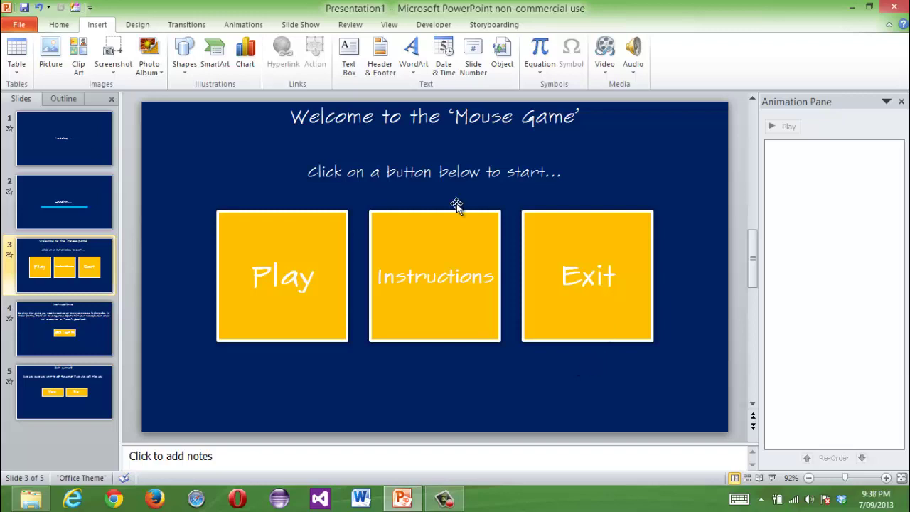
left_click(58, 159)
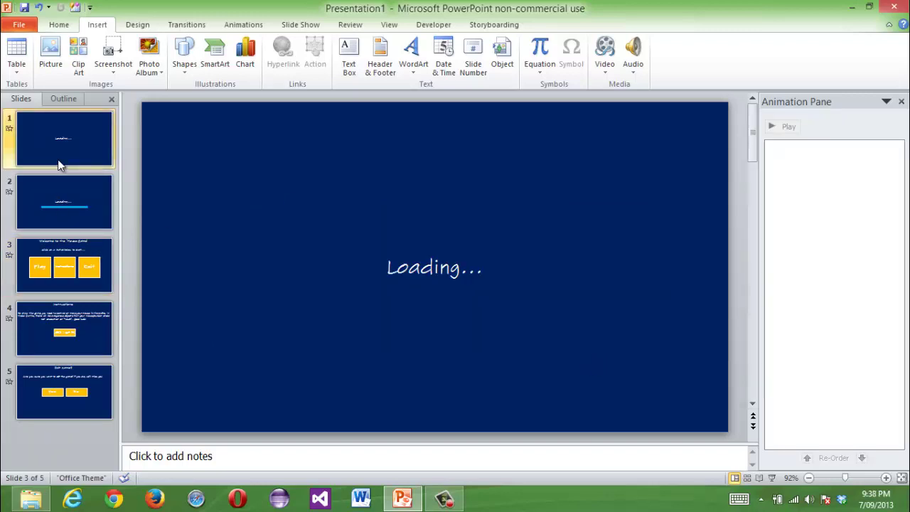
left_click(80, 208)
left_click(64, 265)
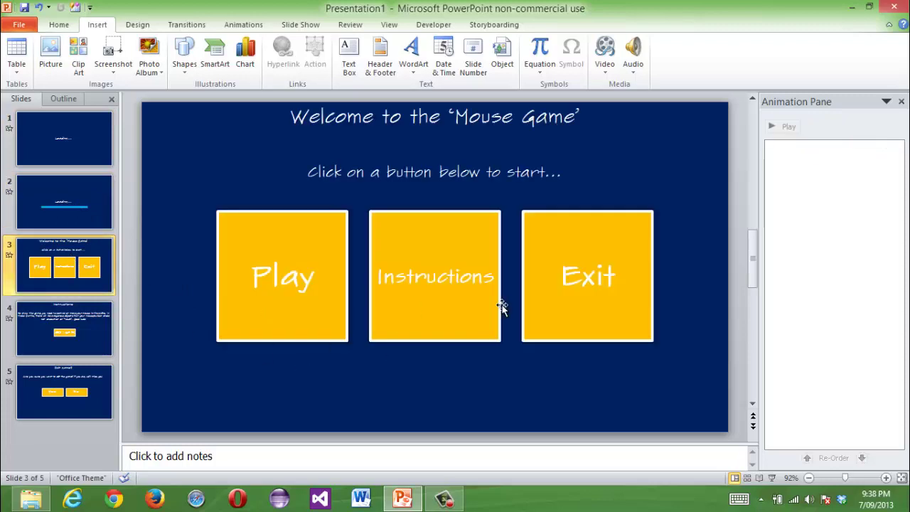
left_click(88, 315)
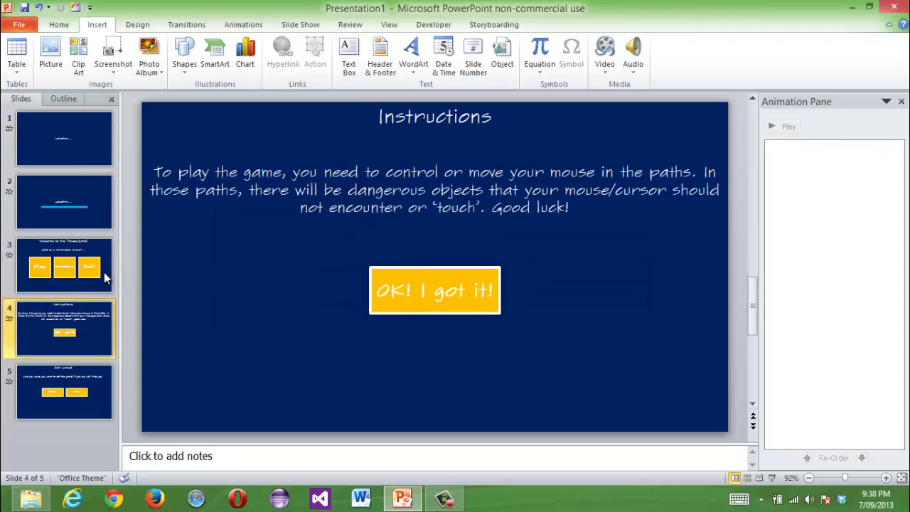
left_click(104, 276)
Step: Inspect the Instructions, Exit and Play boxes on the Welcome slide and the Exit game? slide
left_click(492, 327)
left_click(37, 324)
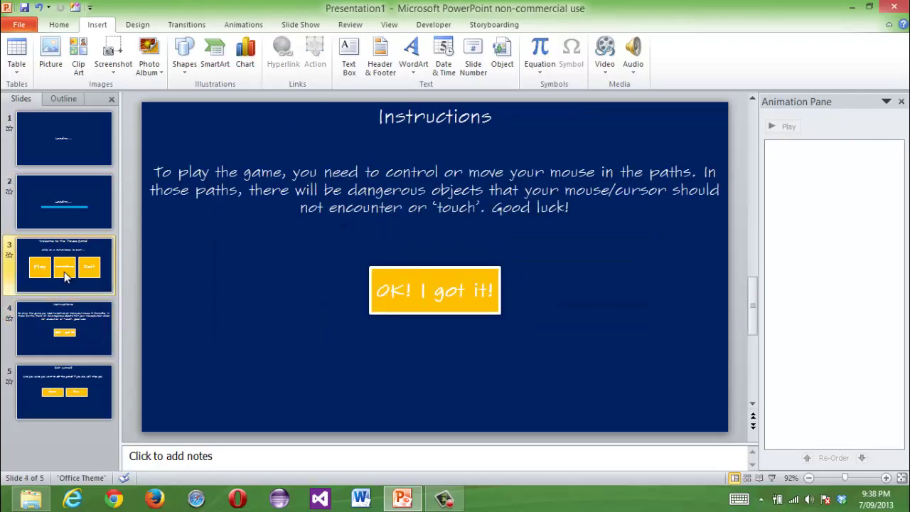
left_click(68, 277)
left_click(603, 273)
left_click(43, 394)
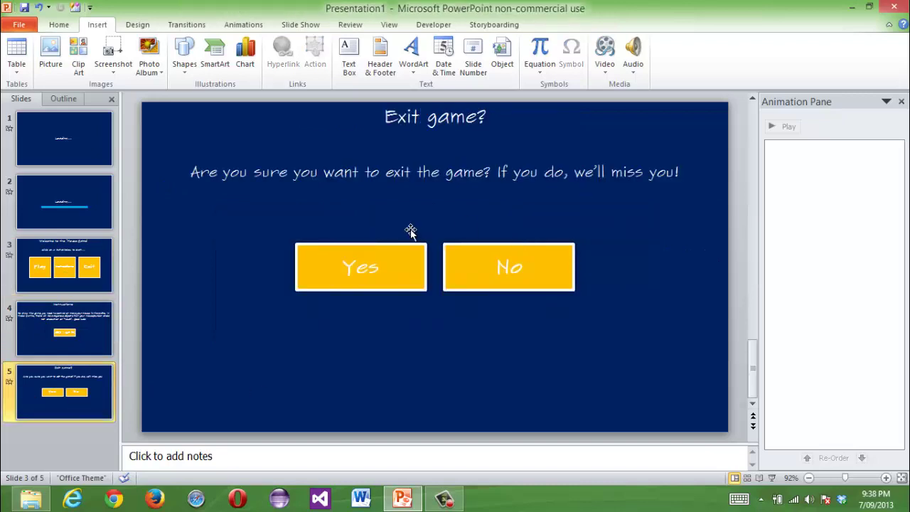
left_click(430, 252)
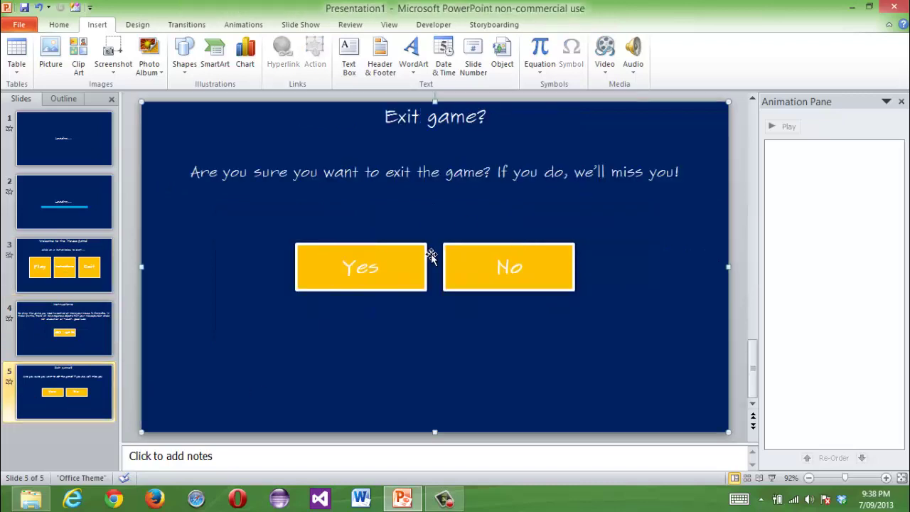
left_click(32, 320)
left_click(43, 391)
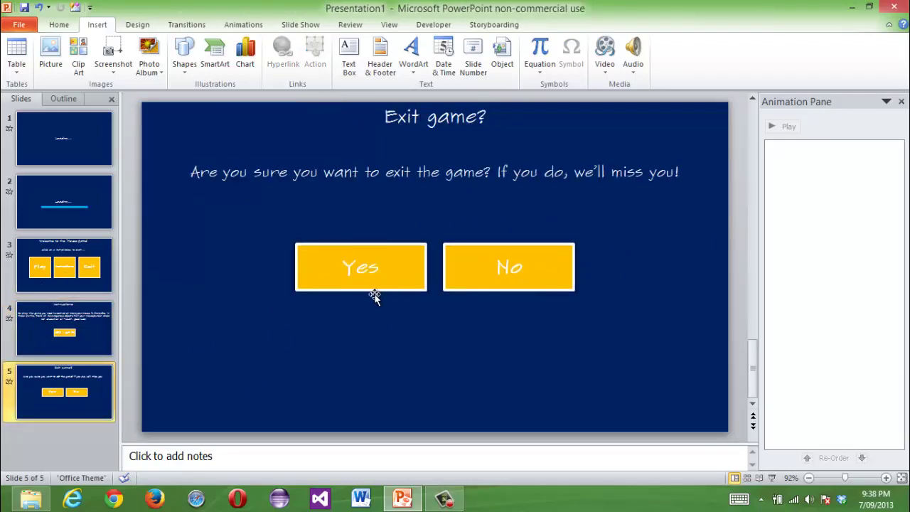
left_click(64, 265)
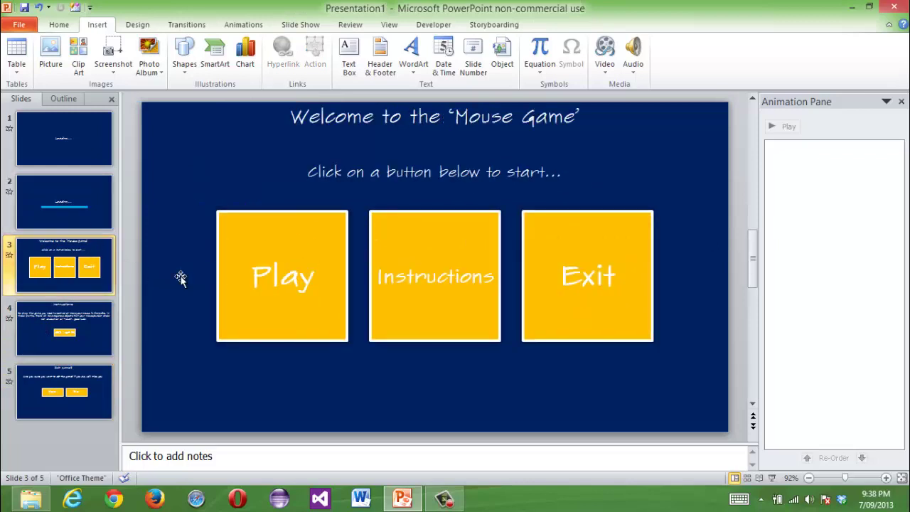
left_click(336, 307)
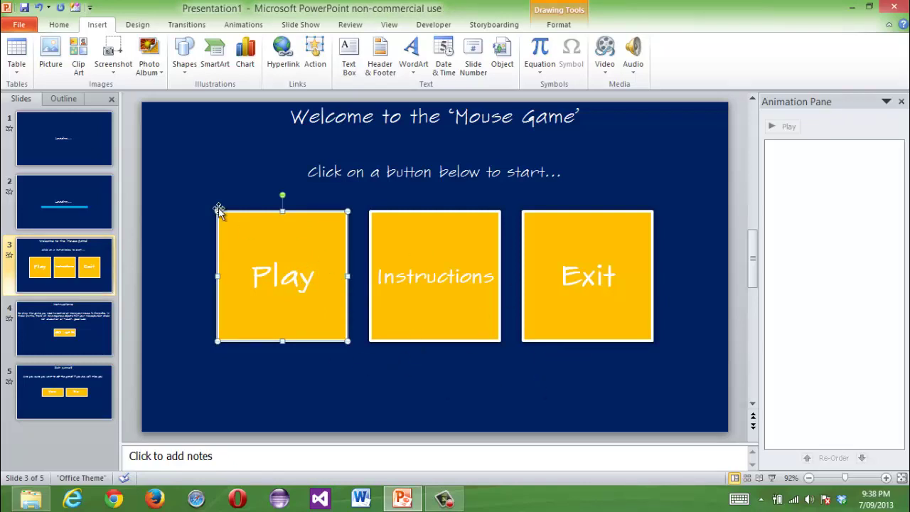
Step: Save the presentation as 'Mouse Game' and display the Exit game? slide
left_click(23, 10)
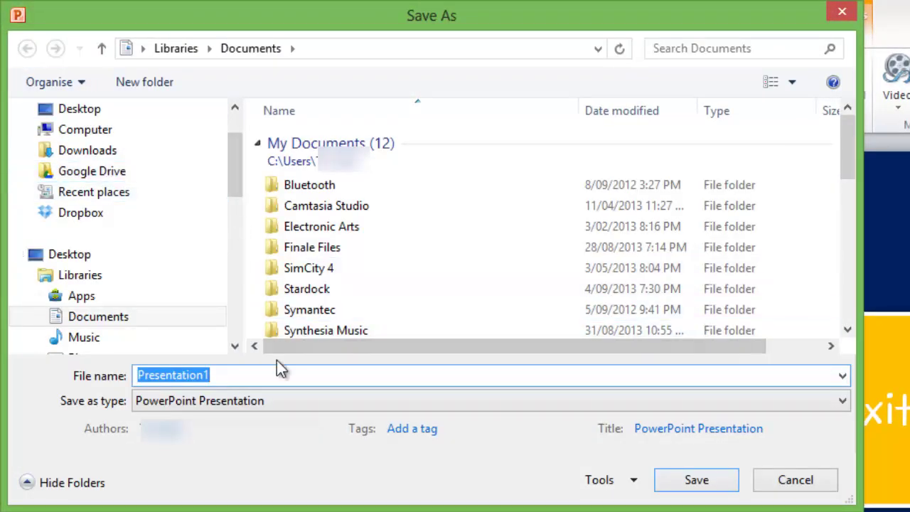
type("Mouse Game")
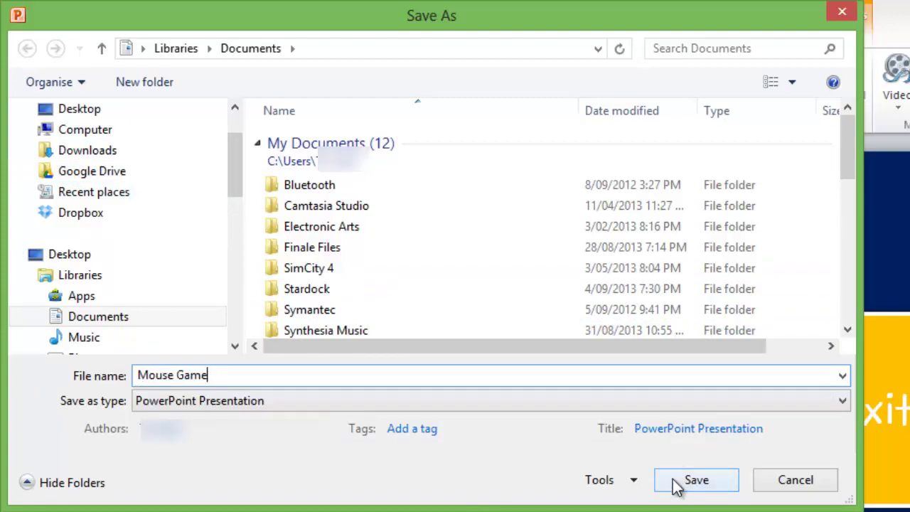
left_click(696, 479)
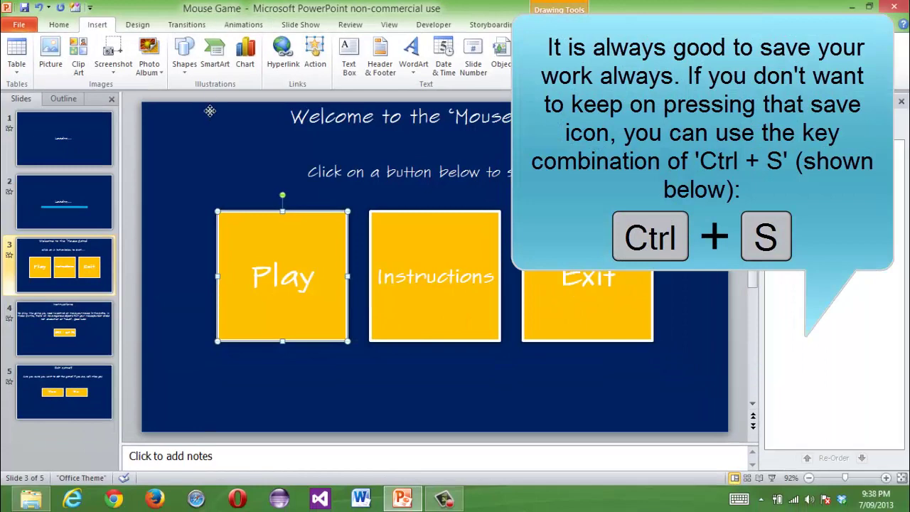
left_click(132, 124)
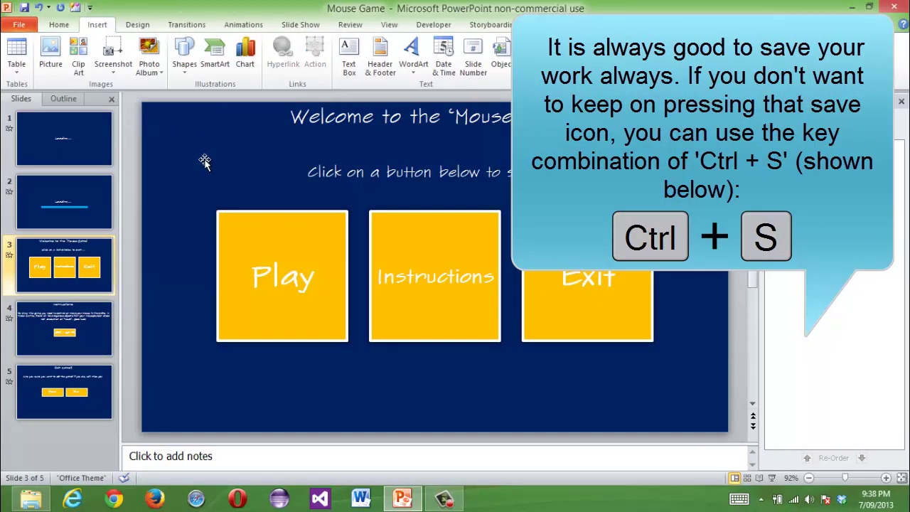
left_click(75, 395)
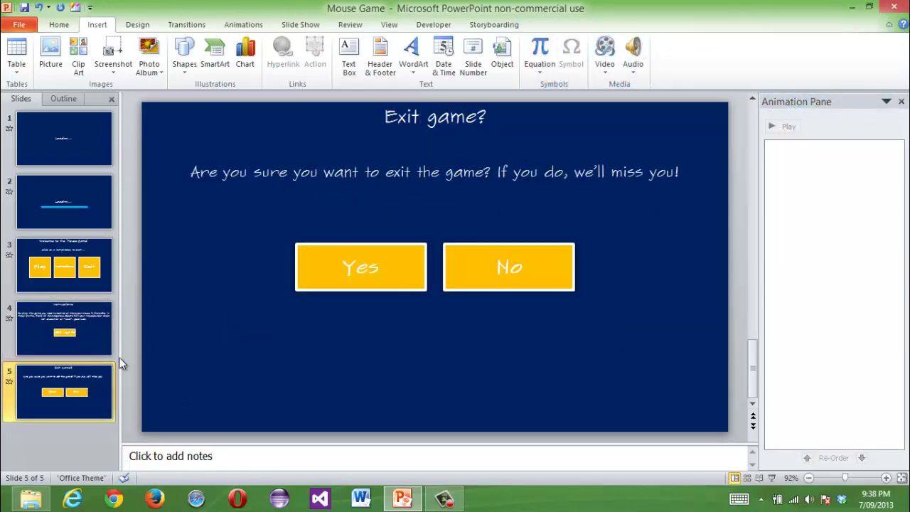
Step: Duplicate the Exit game? slide as a new slide 6
left_click(38, 336)
right_click(74, 316)
right_click(67, 396)
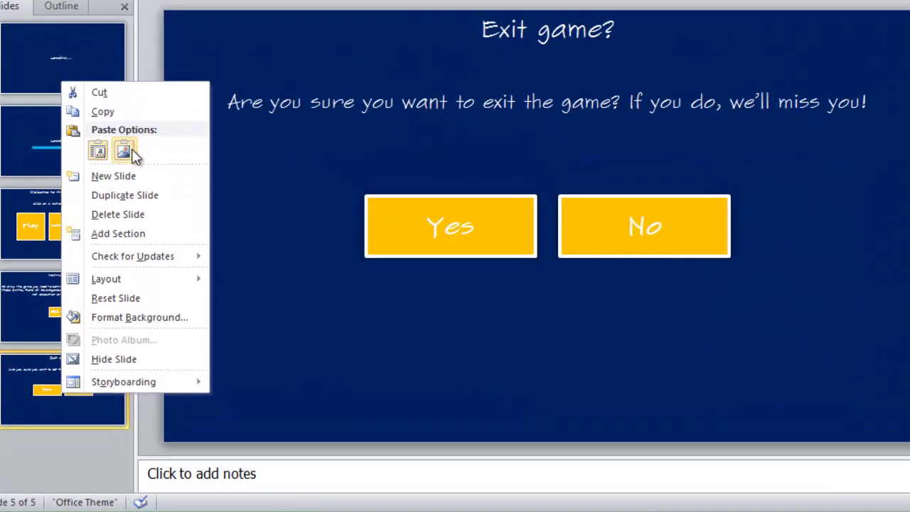
left_click(131, 196)
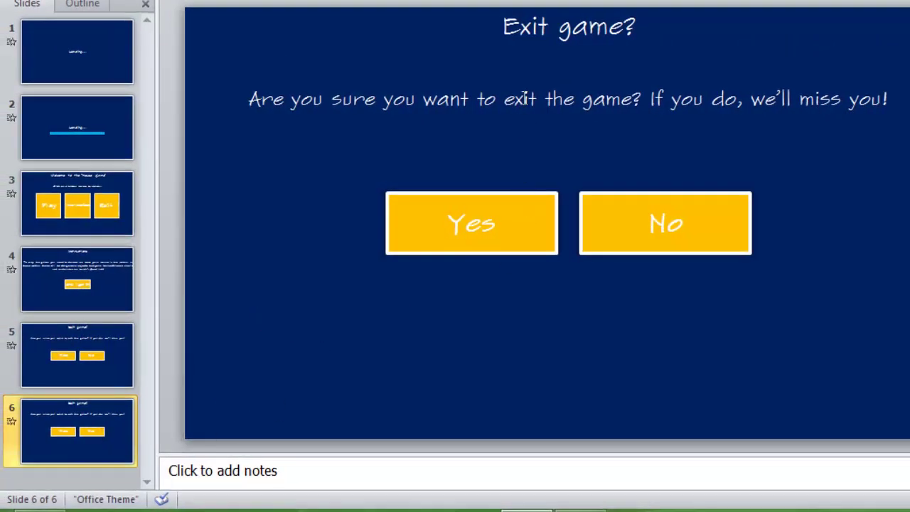
Step: Retitle the new slide 'Loading game...'
left_click(569, 53)
triple_click(545, 35)
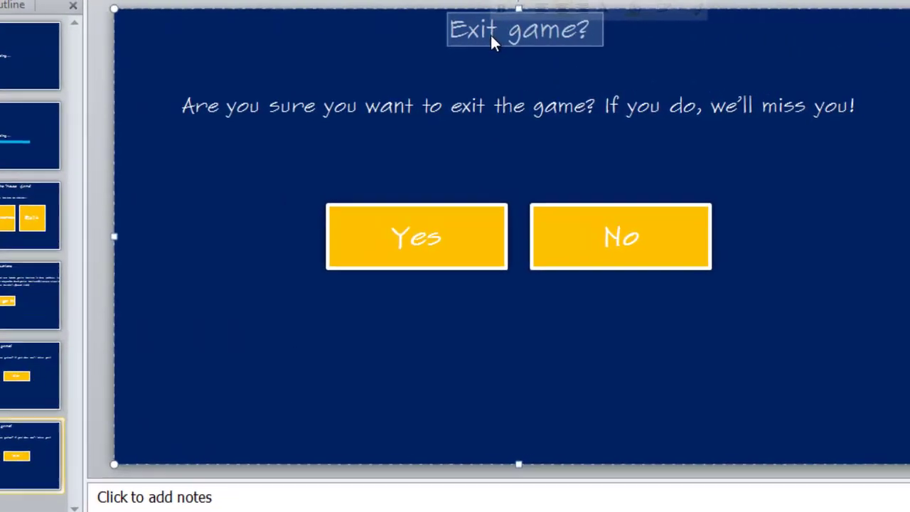
type("Loading gam.")
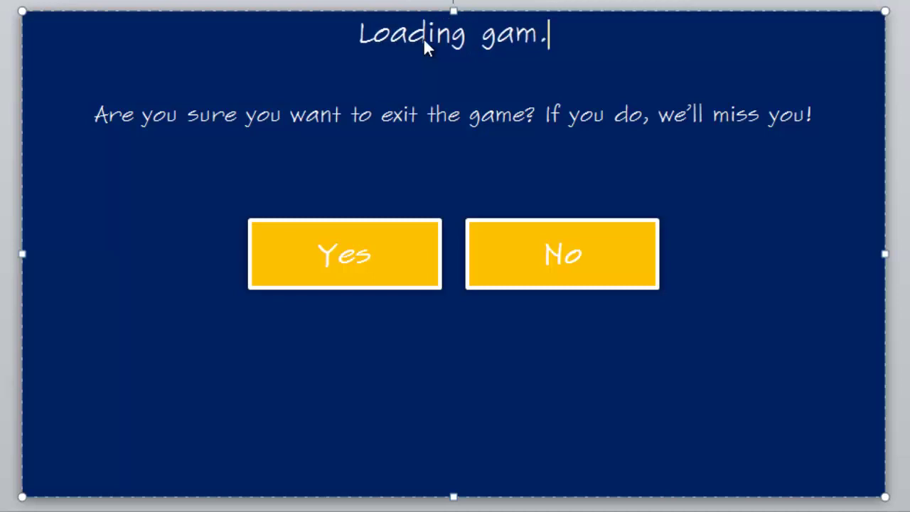
key("BackSpace")
type("e...")
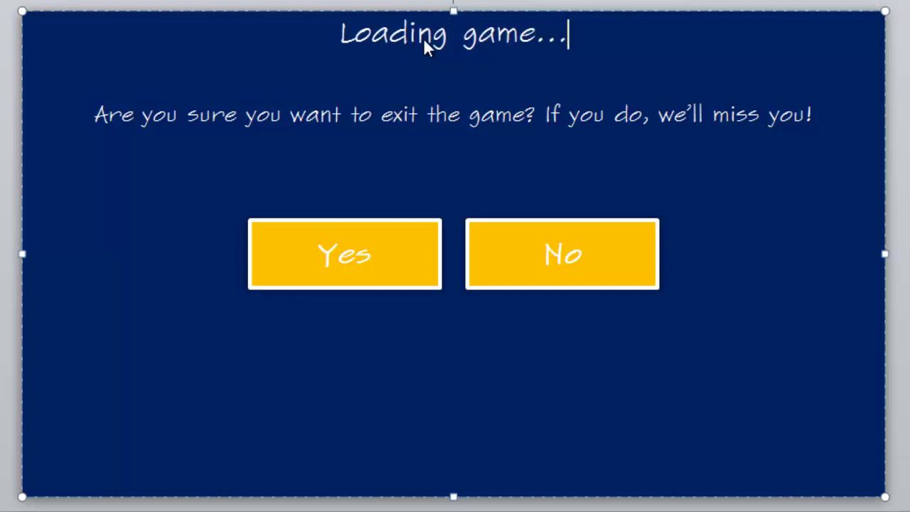
Step: Delete the Yes and No buttons from slide 6
left_click(420, 274)
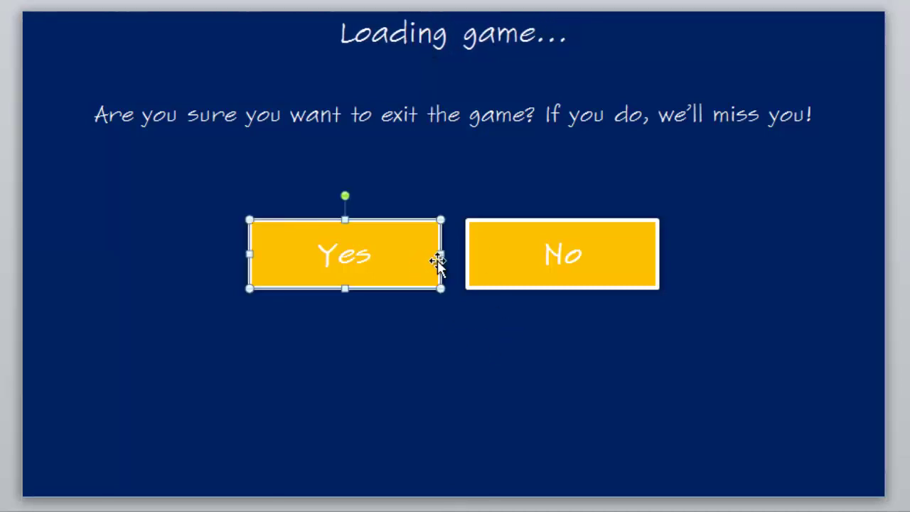
key("Delete")
left_click(487, 278)
key("Delete")
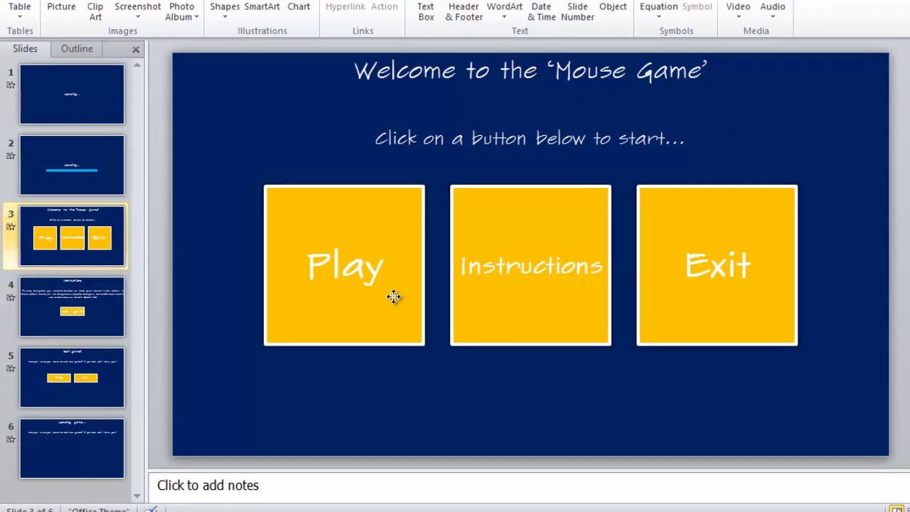
Step: Hyperlink the Play box on the Welcome slide to slide 6
left_click(394, 296)
right_click(393, 297)
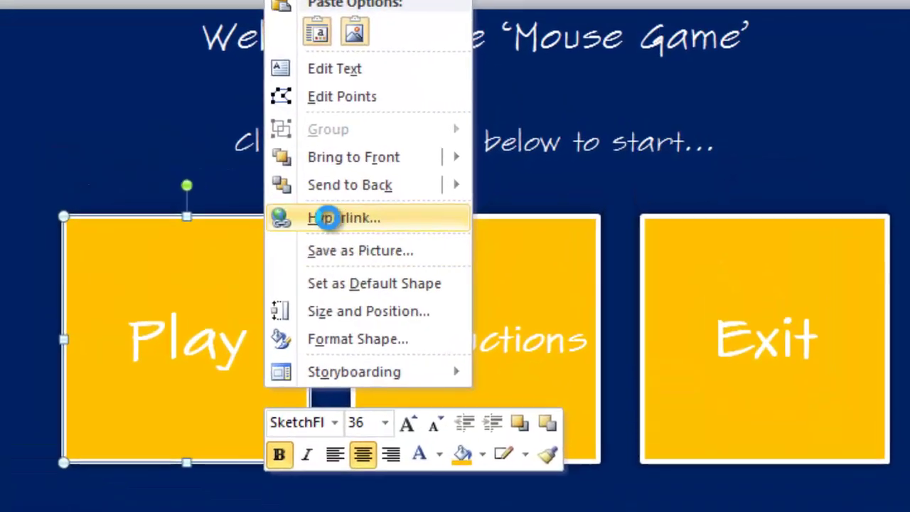
left_click(325, 218)
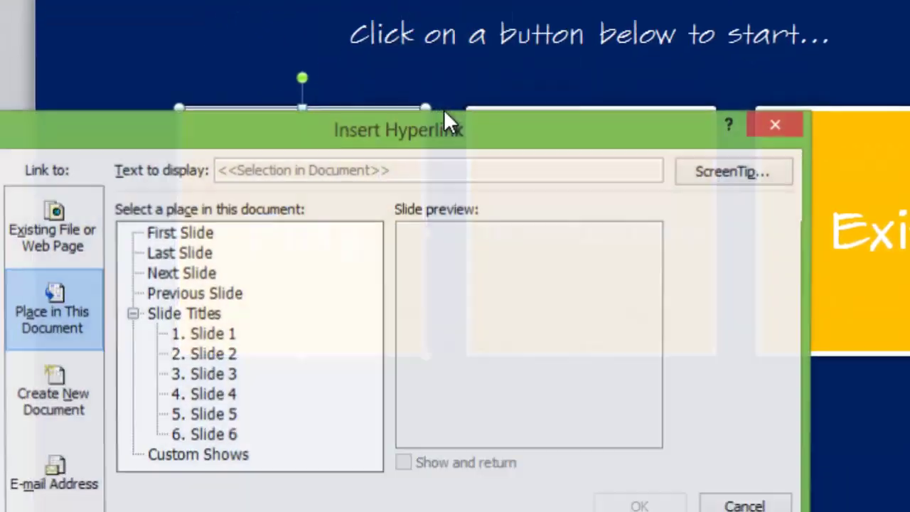
left_click(313, 338)
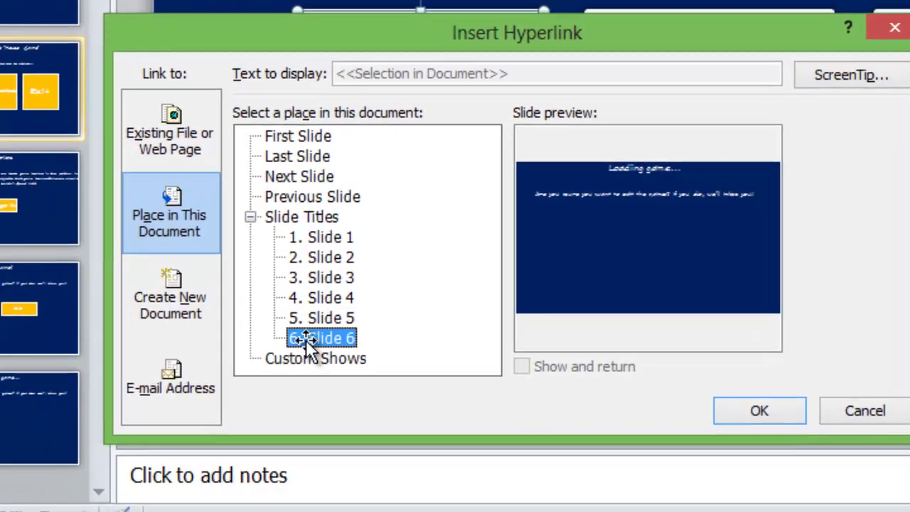
key("Return")
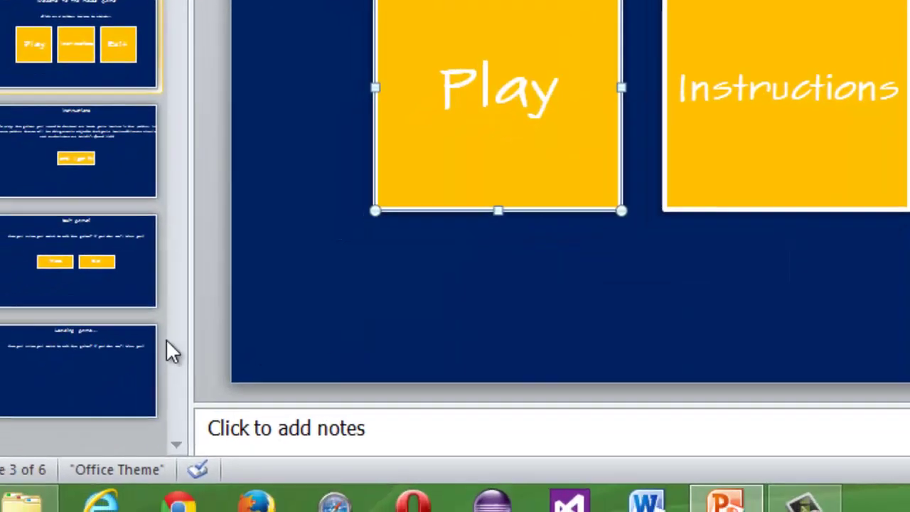
Step: Replace slide 6's body sentence with 'Loading game...'
left_click(97, 380)
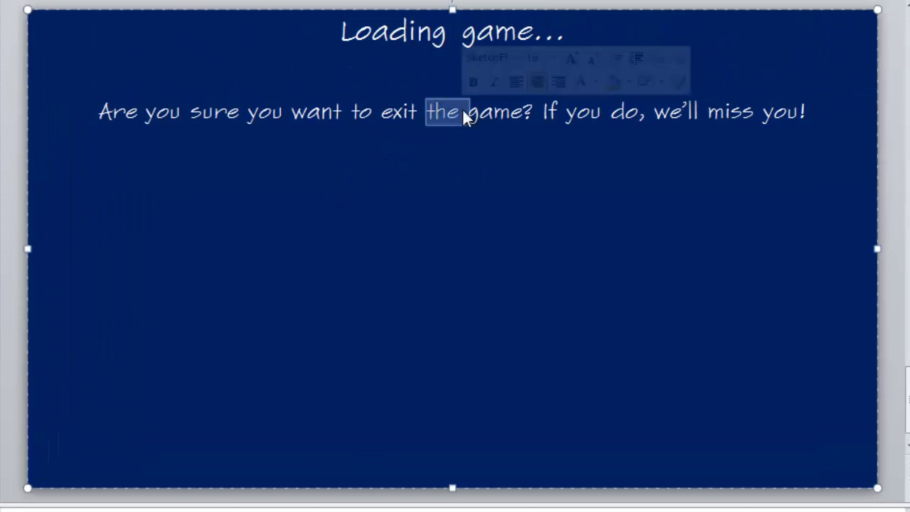
triple_click(463, 112)
type("4")
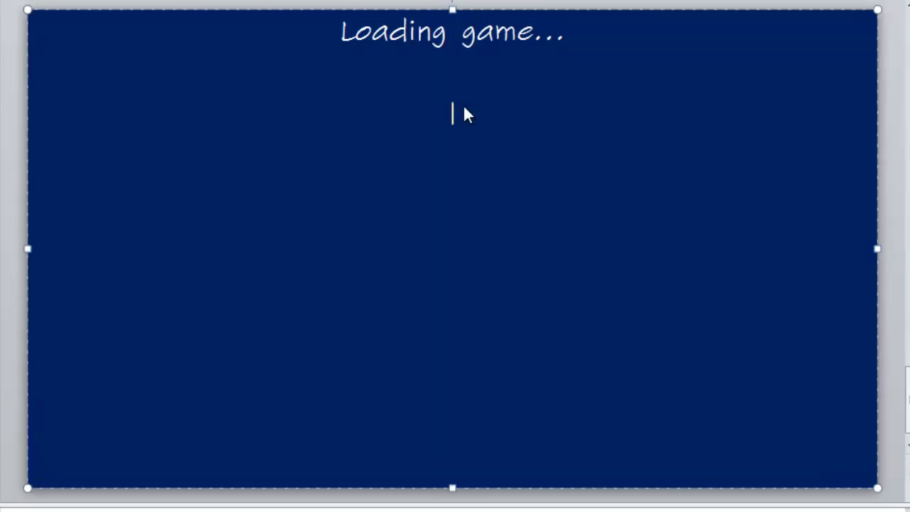
type("Loadi")
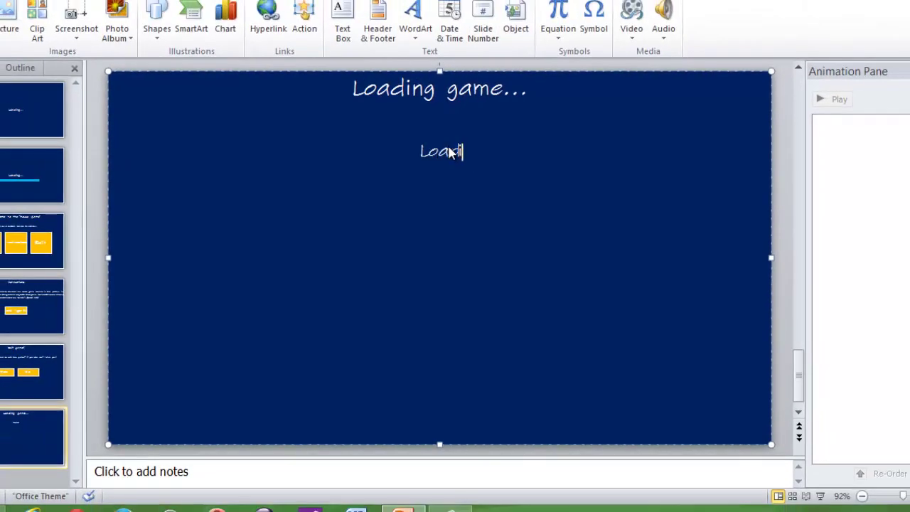
type("ng game...")
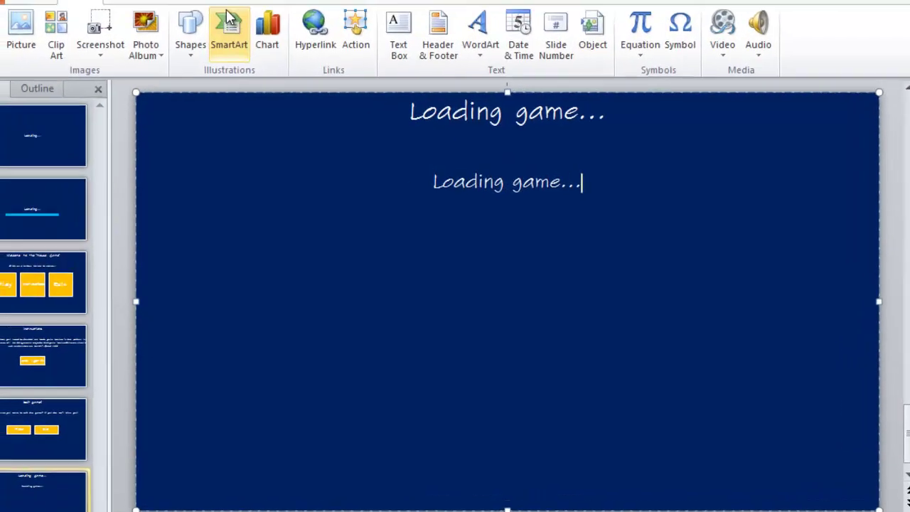
Step: Give slide 6 a Push transition coming in from the top
left_click(301, 29)
left_click(43, 20)
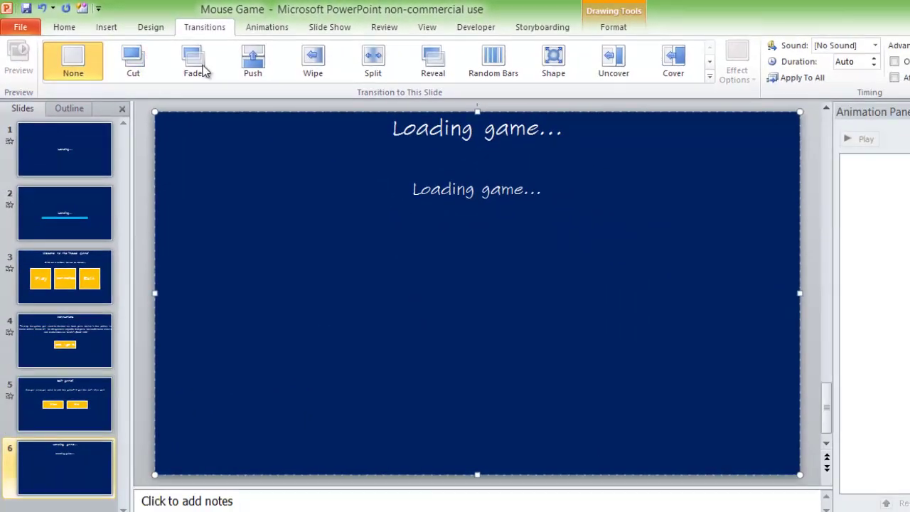
left_click(193, 62)
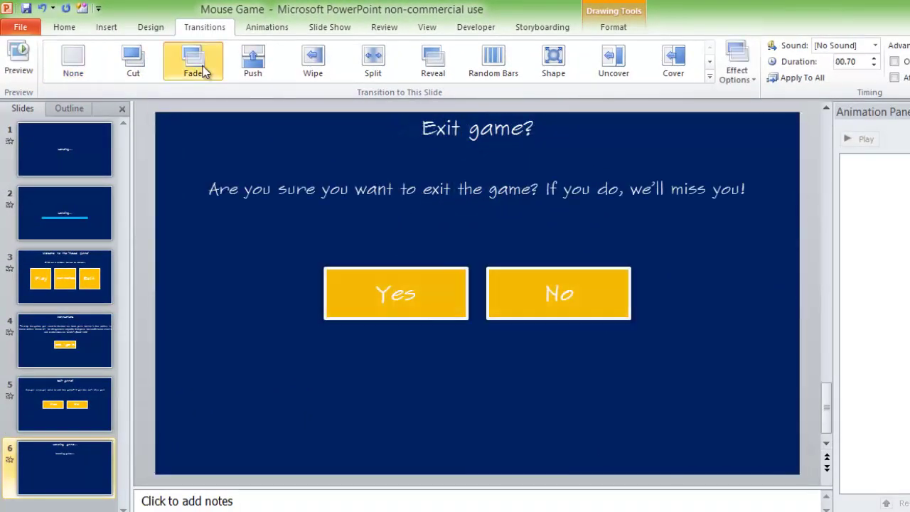
left_click(77, 69)
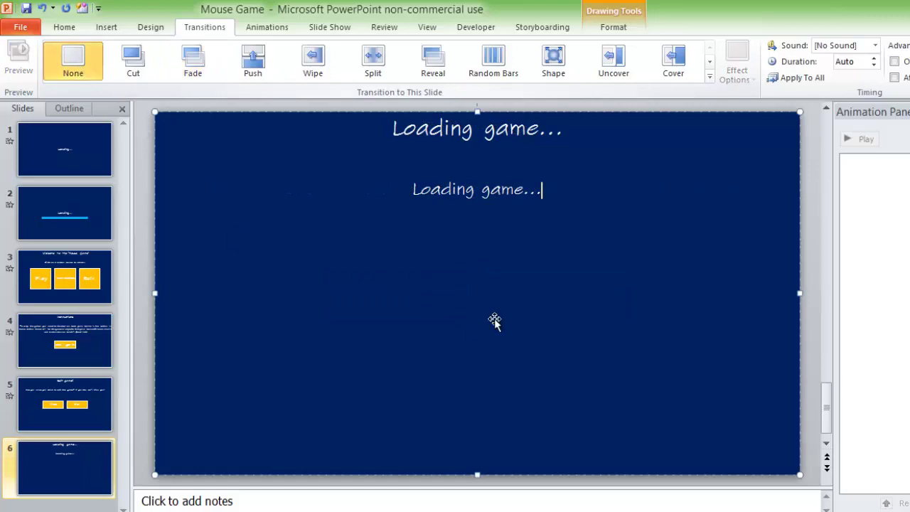
left_click(253, 61)
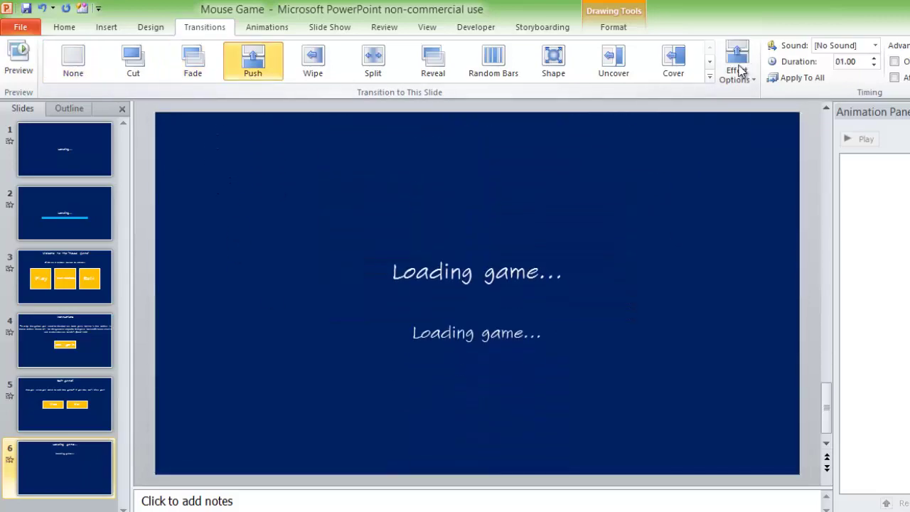
left_click(738, 63)
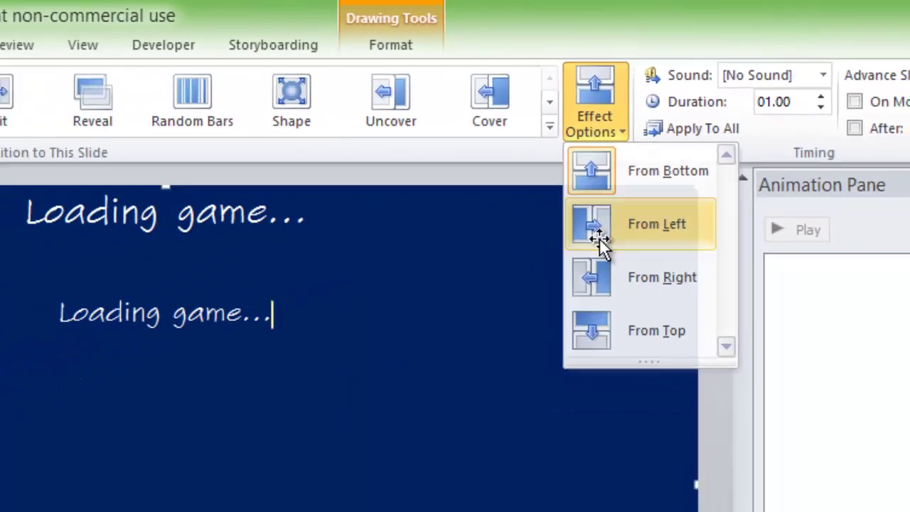
left_click(600, 245)
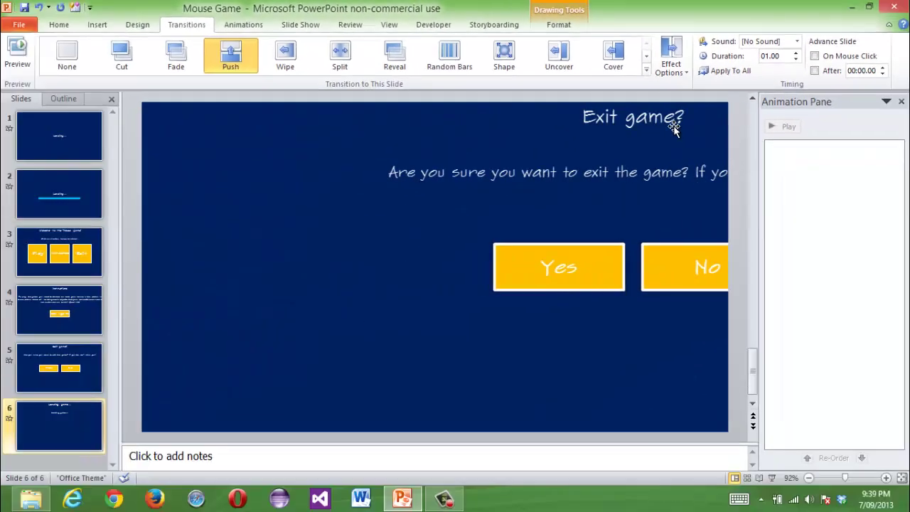
left_click(594, 114)
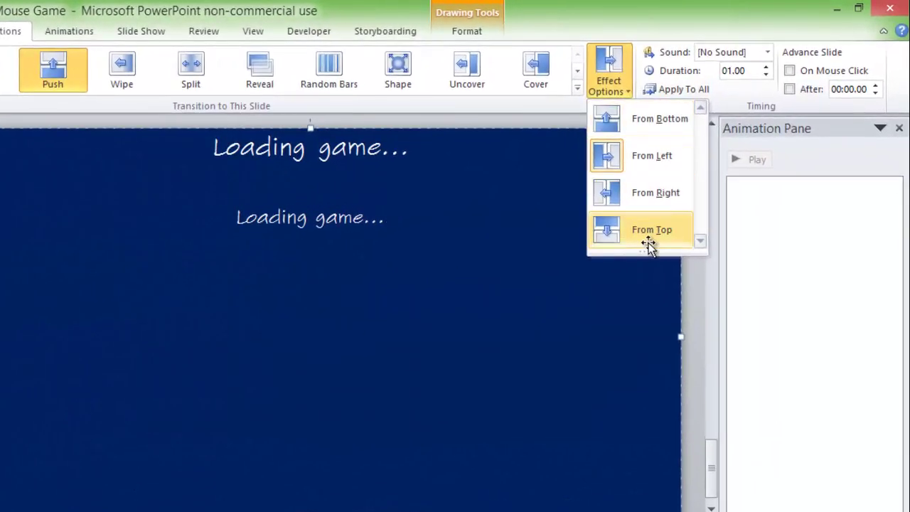
left_click(648, 240)
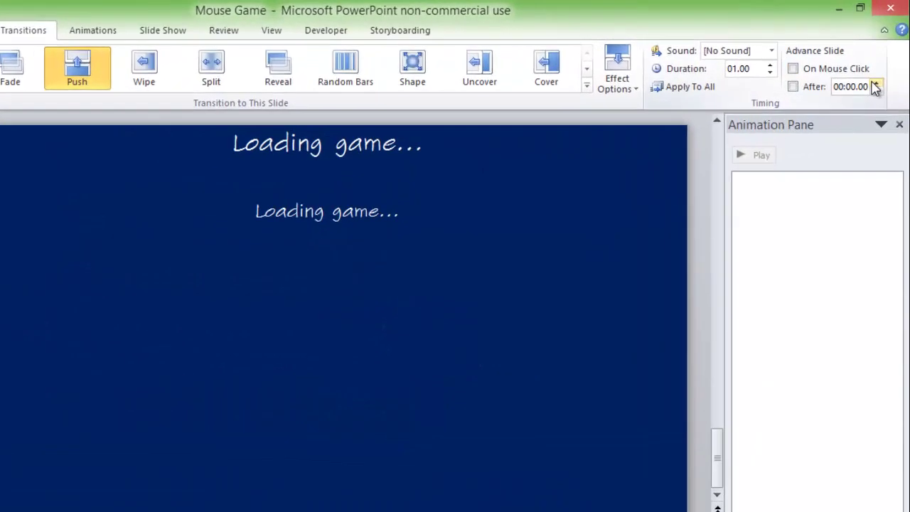
Step: Make slide 6 auto-advance after 00:02.00 and duplicate it as slide 7
left_click(880, 74)
left_click(880, 74)
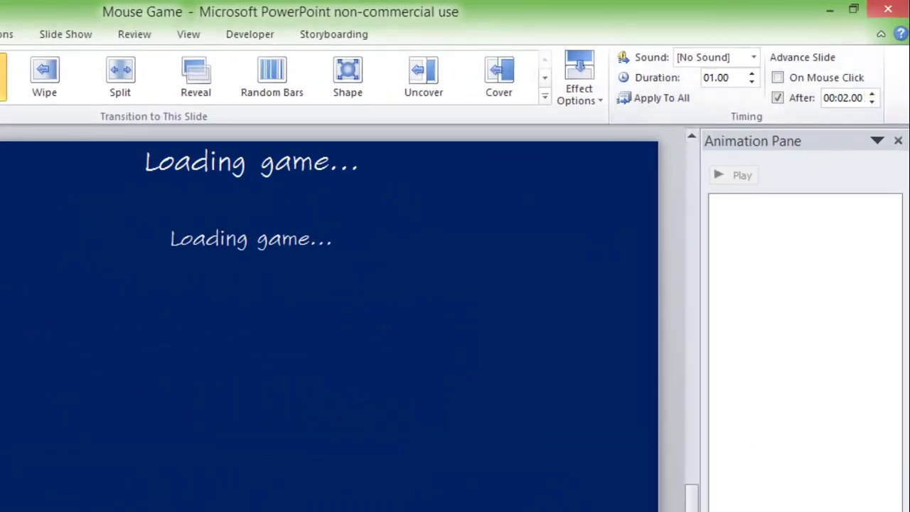
right_click(28, 175)
left_click(71, 279)
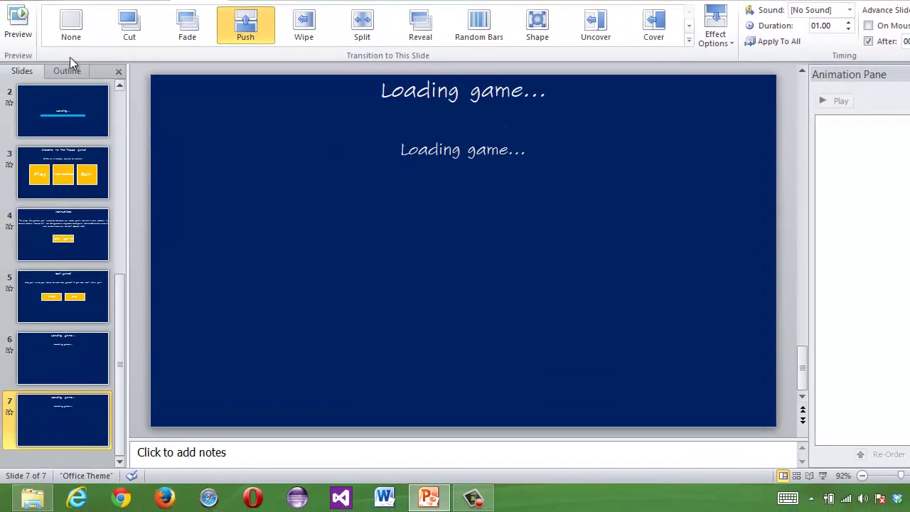
Step: Set slide 7's transition to None and change its subtitle to 'Adding obstacles...'
left_click(31, 57)
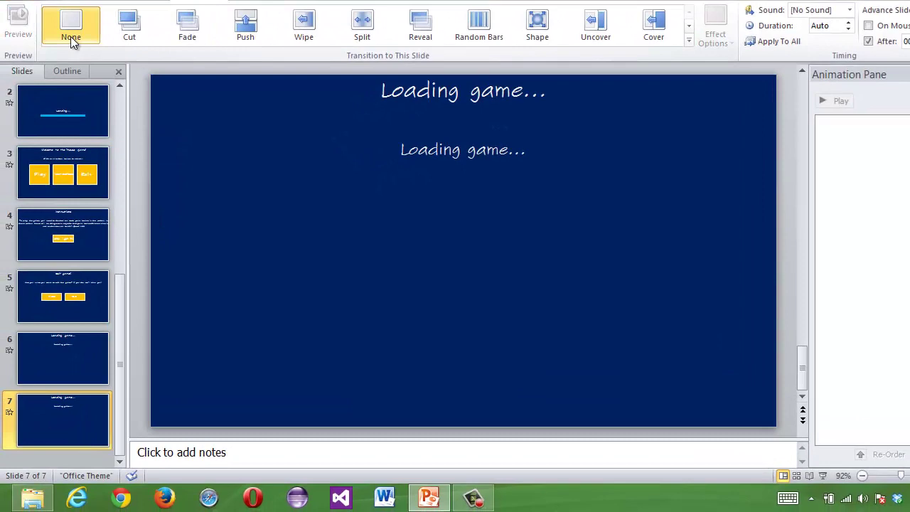
triple_click(500, 150)
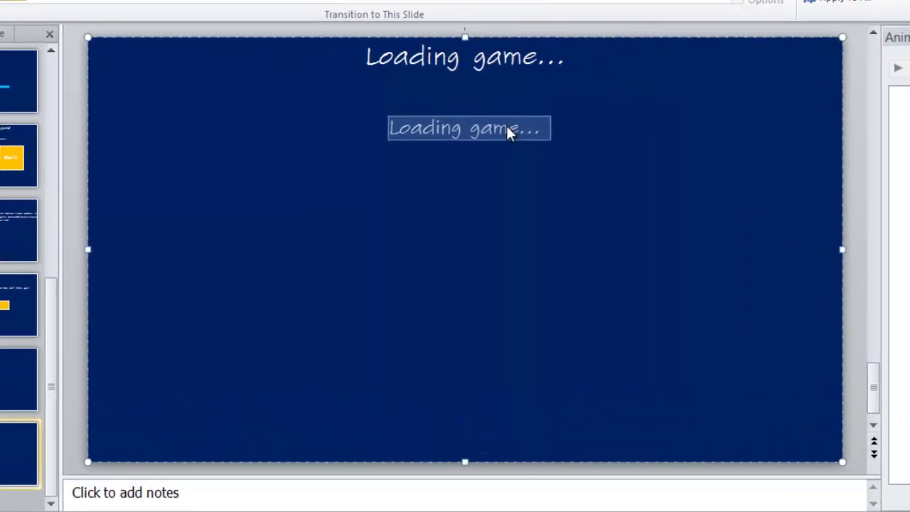
type("A")
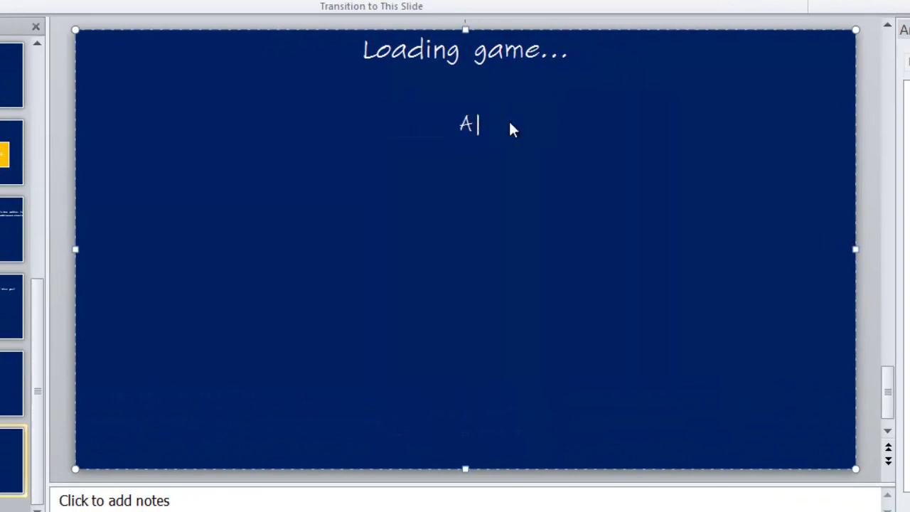
type("dding dbsta")
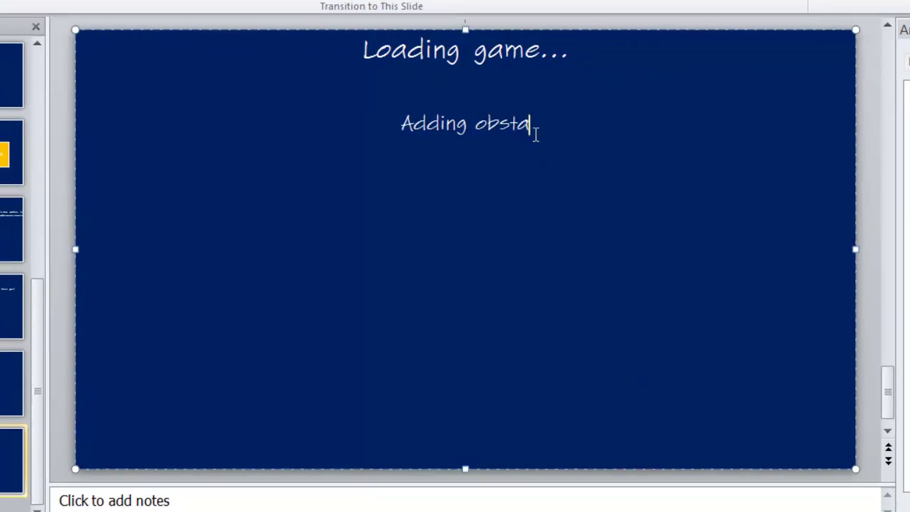
type("cles...")
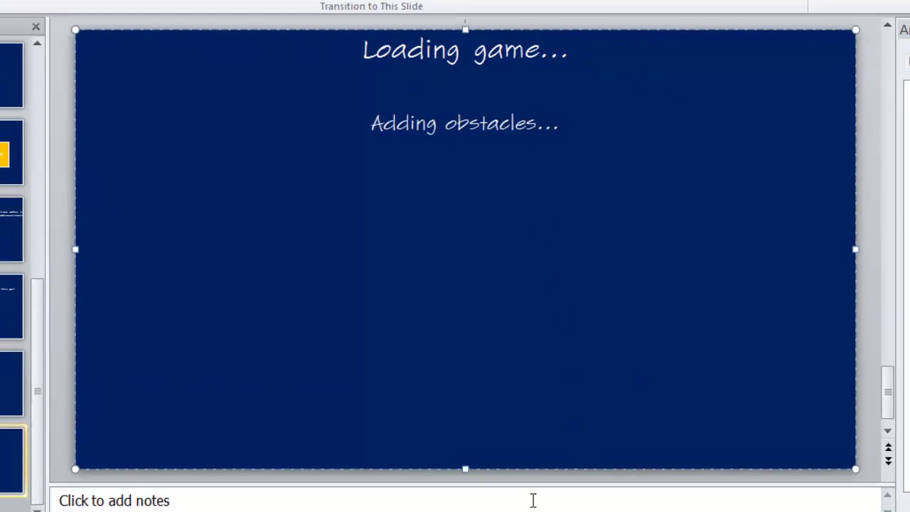
Step: Duplicate slide 7 as slide 8 and replace its subtitle with 'Colouring screens...'
right_click(2, 484)
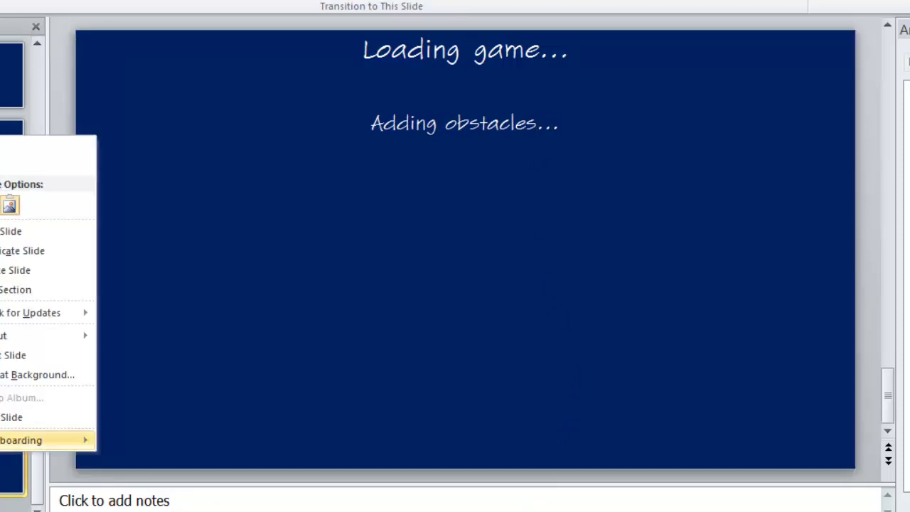
left_click(2, 254)
triple_click(488, 122)
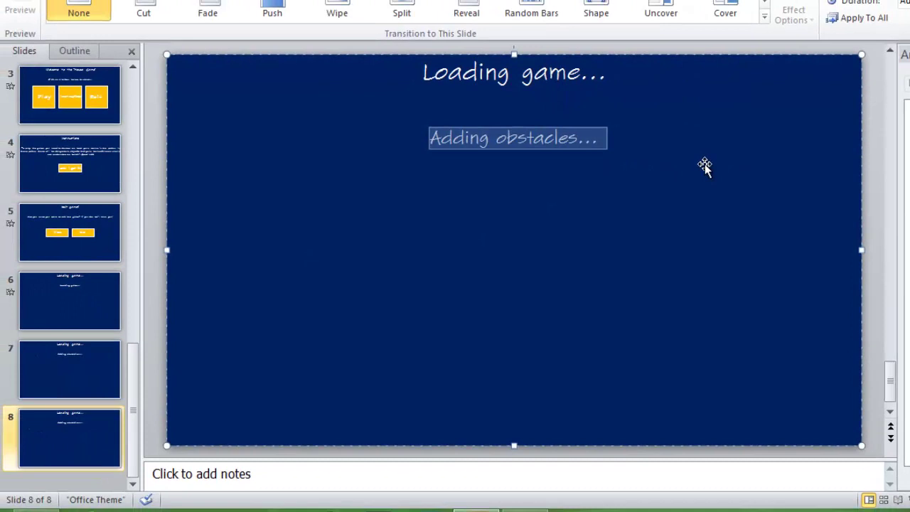
type("glo")
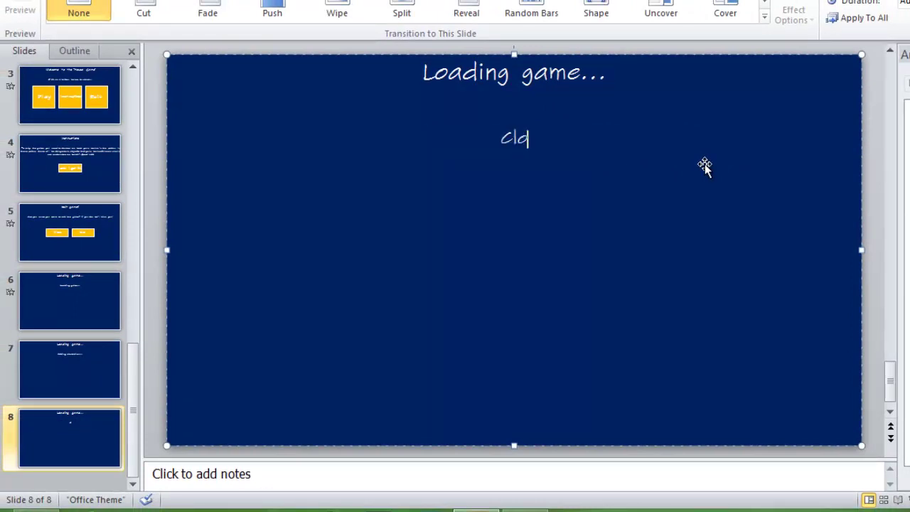
type("uring")
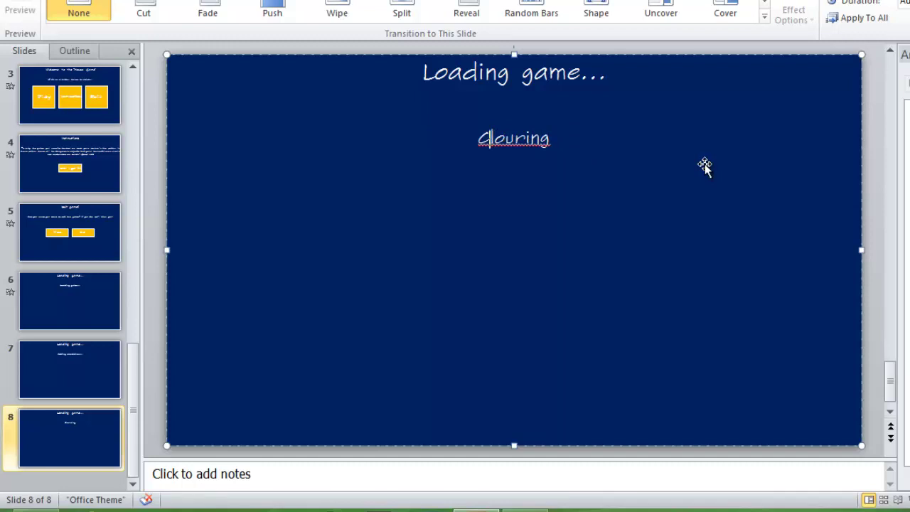
type("o")
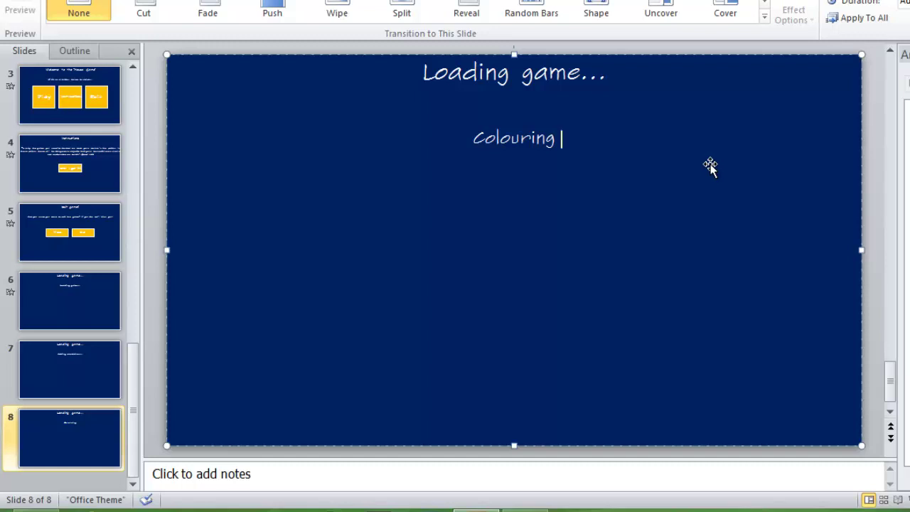
type("screens...")
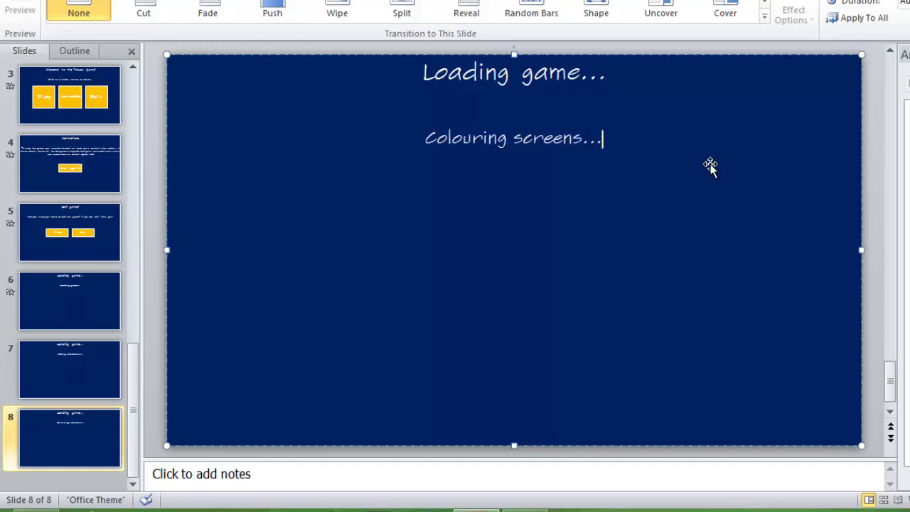
left_click(65, 442)
Step: Duplicate slide 8 as slide 9 with the subtitle 'Feeding your mouse with cheese...'
right_click(64, 442)
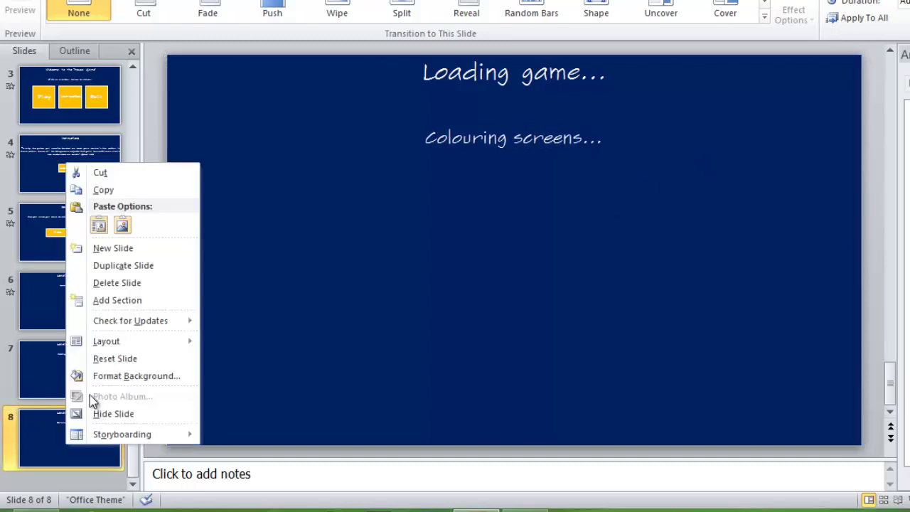
left_click(123, 266)
triple_click(483, 146)
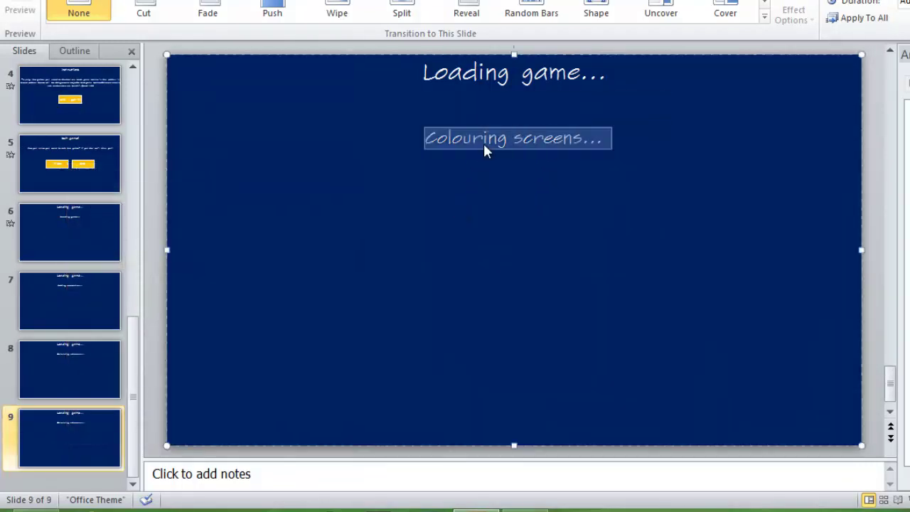
type("Feeding y")
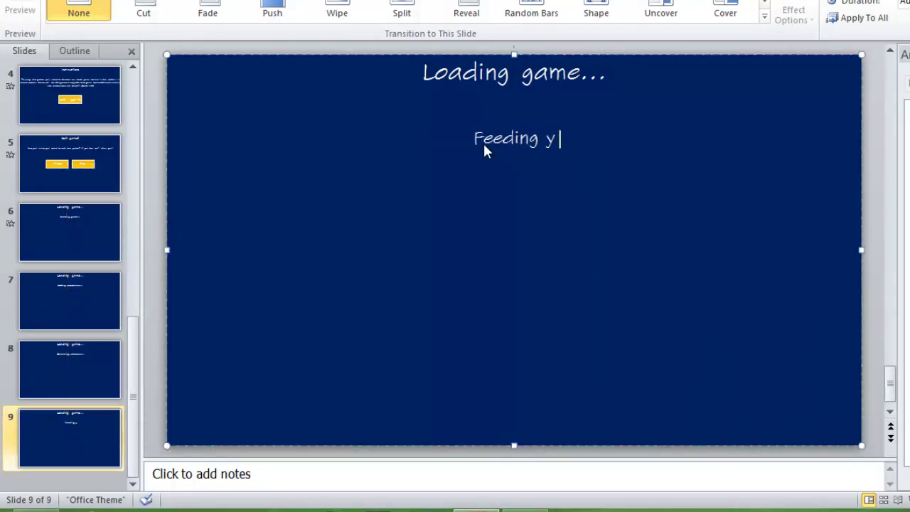
type("our mouse with ")
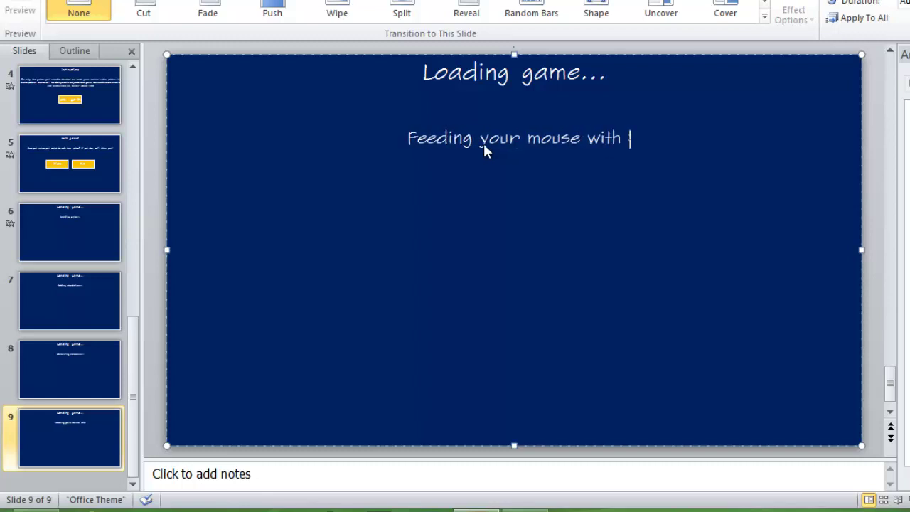
type("cheese..")
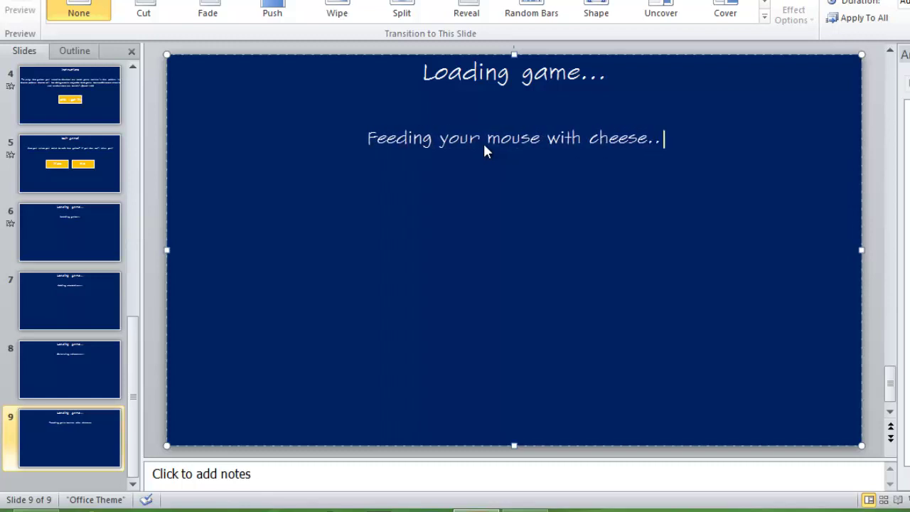
type(".")
left_click(823, 55)
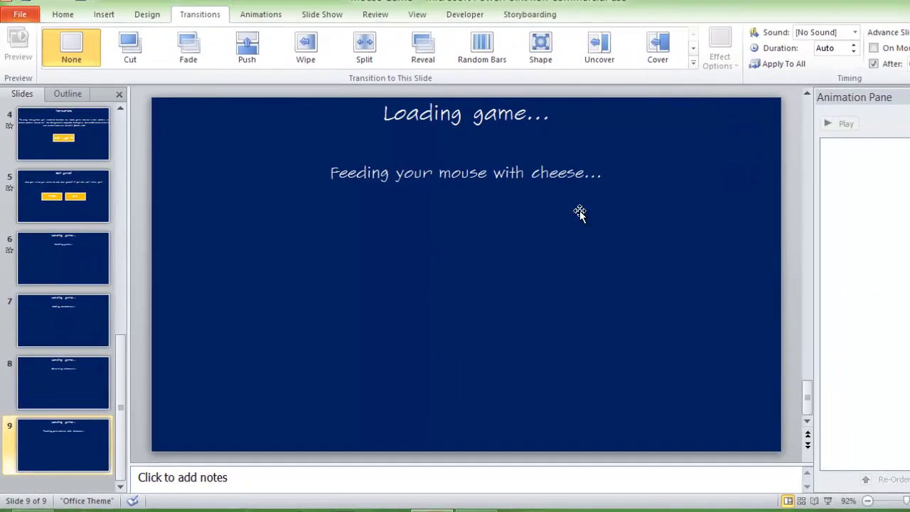
Step: Save, then run the slide show testing the Instructions, Exit/No and Play links to the end
key("ctrl+s")
key("F5")
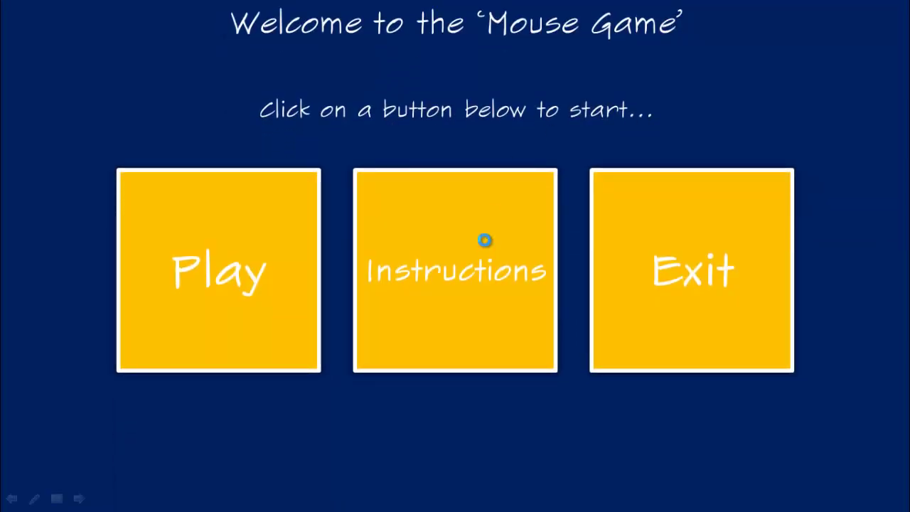
left_click(485, 241)
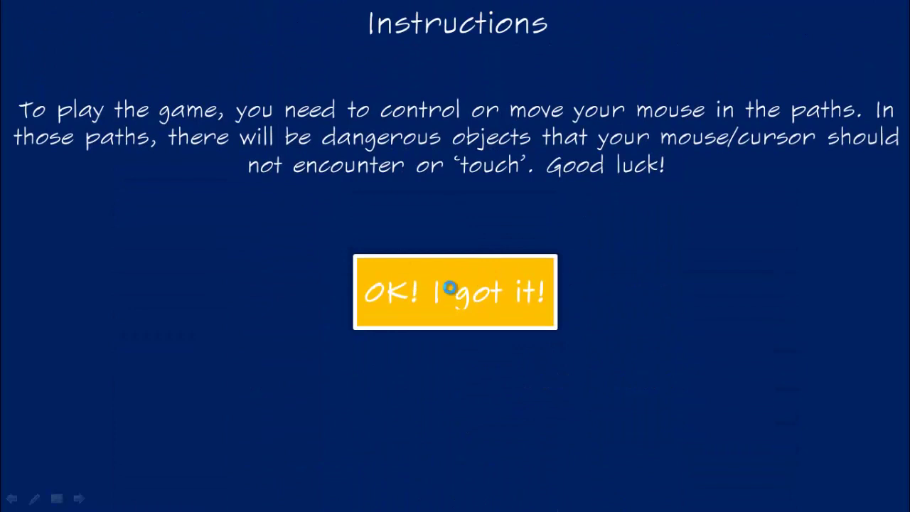
left_click(449, 287)
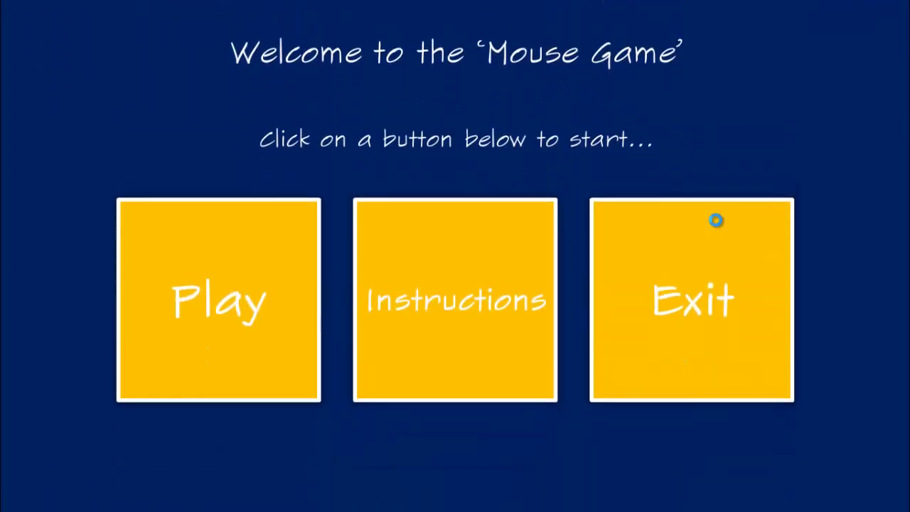
left_click(716, 221)
left_click(576, 266)
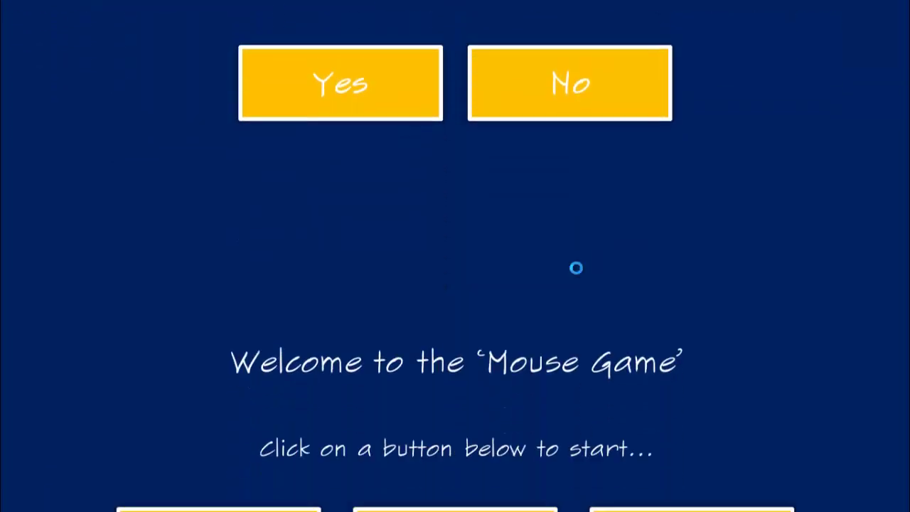
left_click(254, 211)
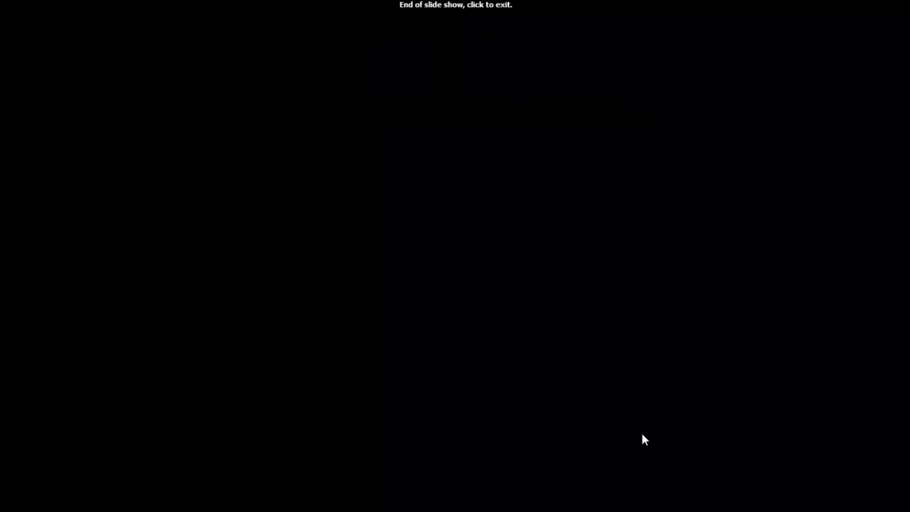
left_click(642, 436)
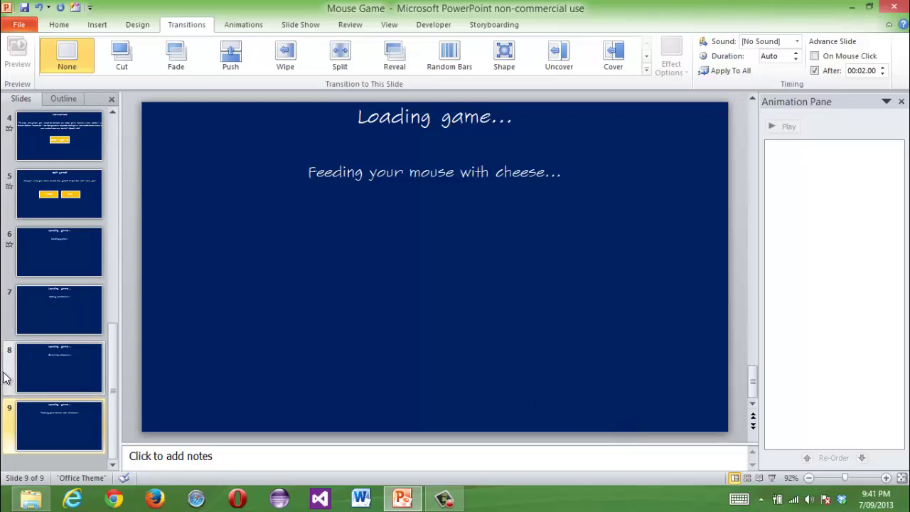
Step: Time 'Adding obstacles...' to advance after 00:04.00 and 'Colouring screens...' after 00:03.00
left_click(54, 258)
left_click(96, 306)
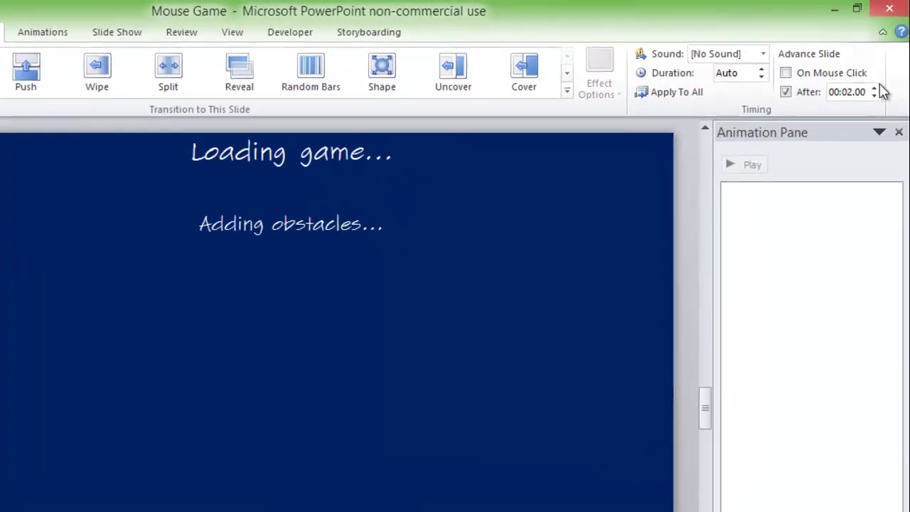
left_click(882, 68)
left_click(882, 67)
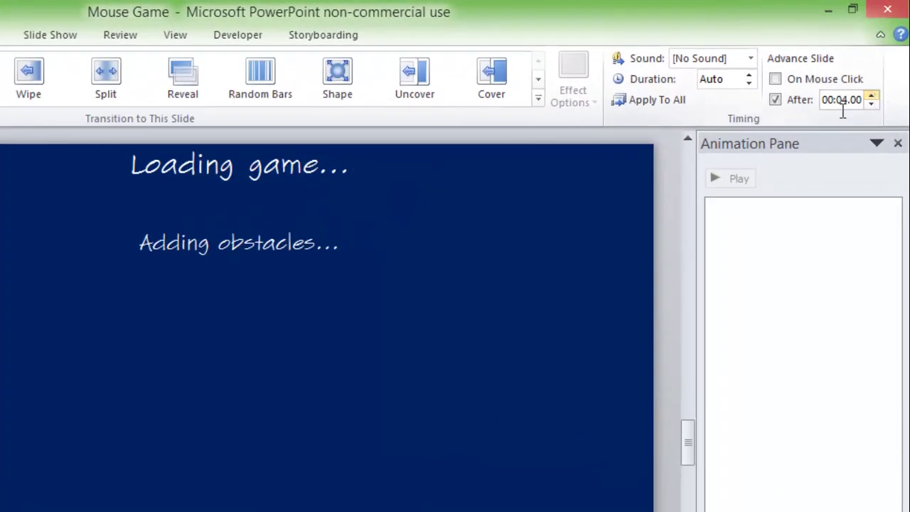
scroll(416, 254, "down", 3)
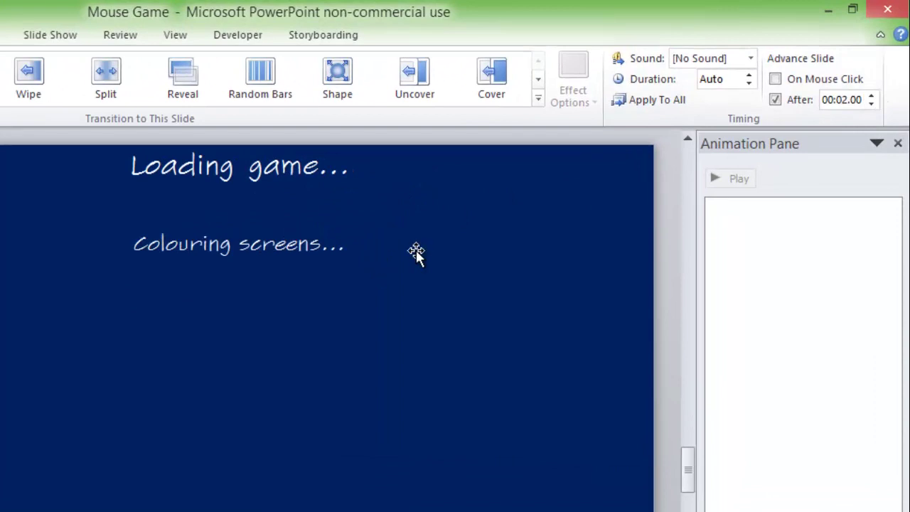
left_click(871, 104)
left_click(872, 104)
left_click(872, 96)
left_click(872, 96)
left_click(871, 96)
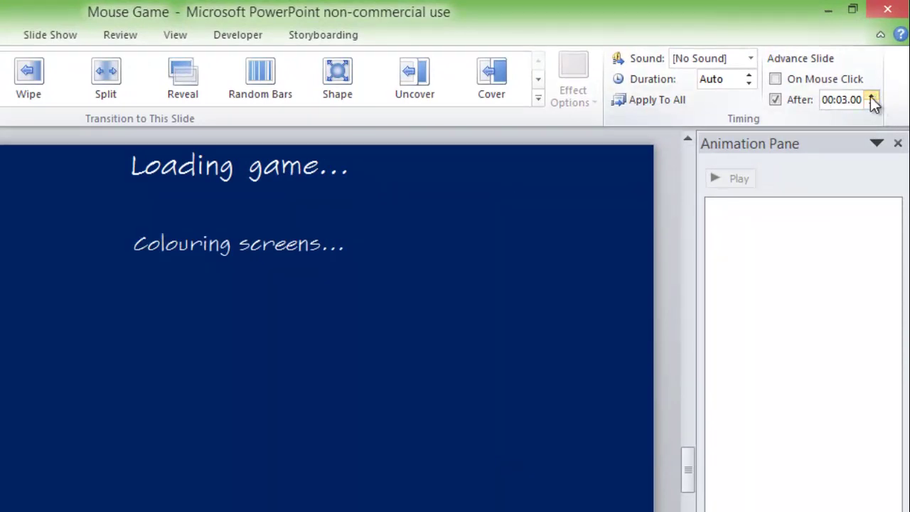
scroll(558, 228, "up", 2)
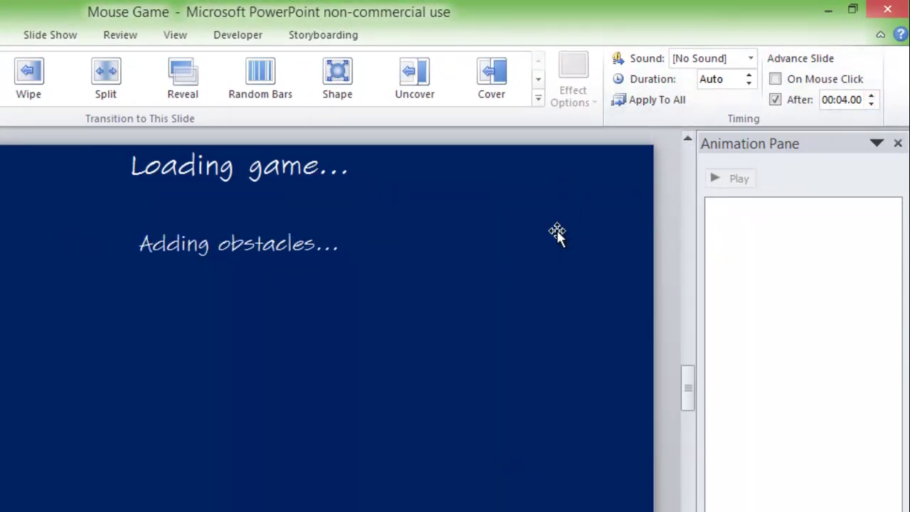
scroll(557, 230, "up", 1)
Step: Play the slide show through the timed loading slides and exit back to slide 8
key("F5")
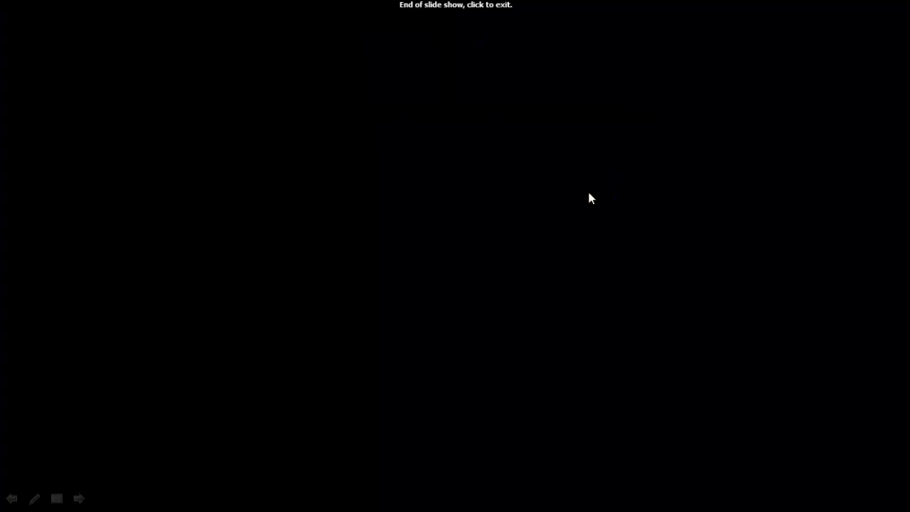
left_click(581, 197)
scroll(218, 296, "up", 1)
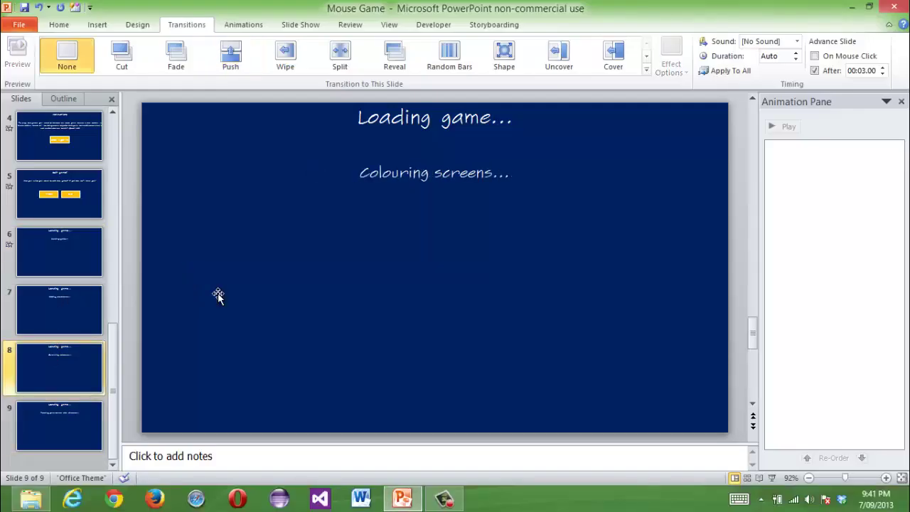
Step: Time 'Colouring screens...' to 00:05.00 and 'Feeding your mouse with cheese...' to 00:06.00
left_click(881, 68)
left_click(882, 68)
left_click(882, 68)
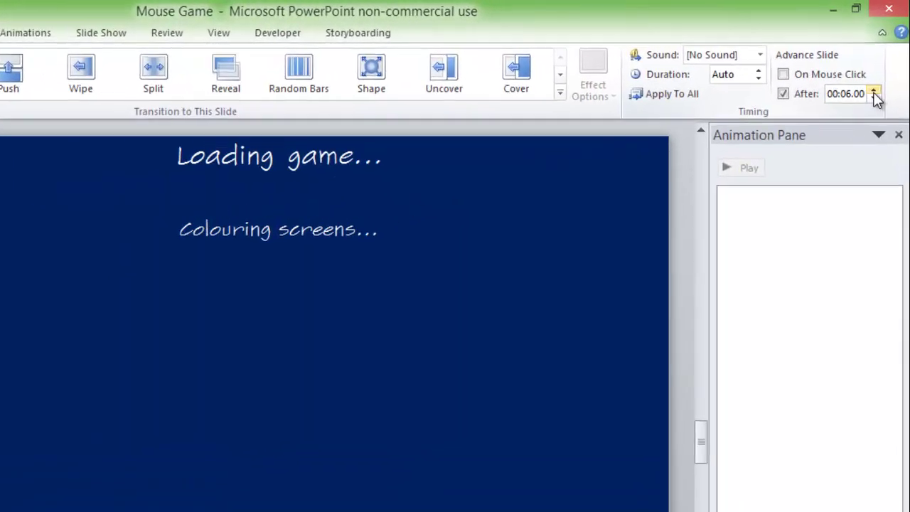
left_click(874, 92)
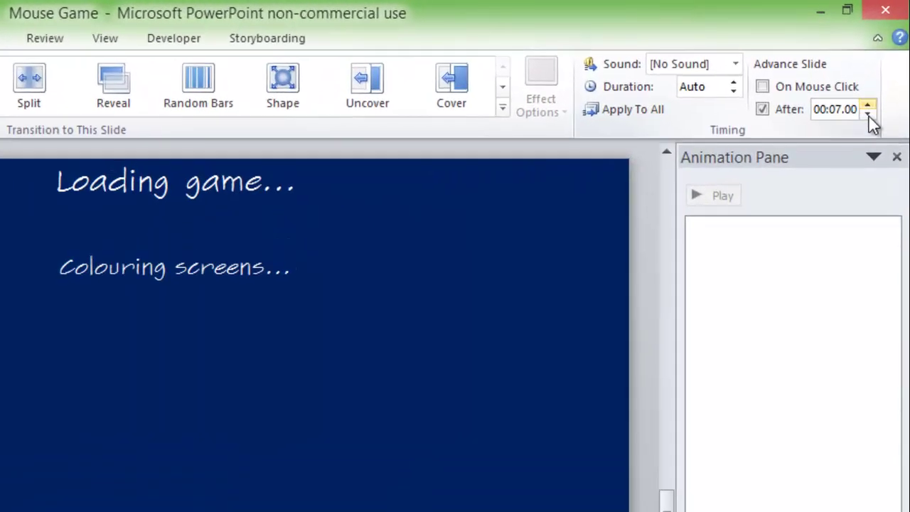
left_click(869, 113)
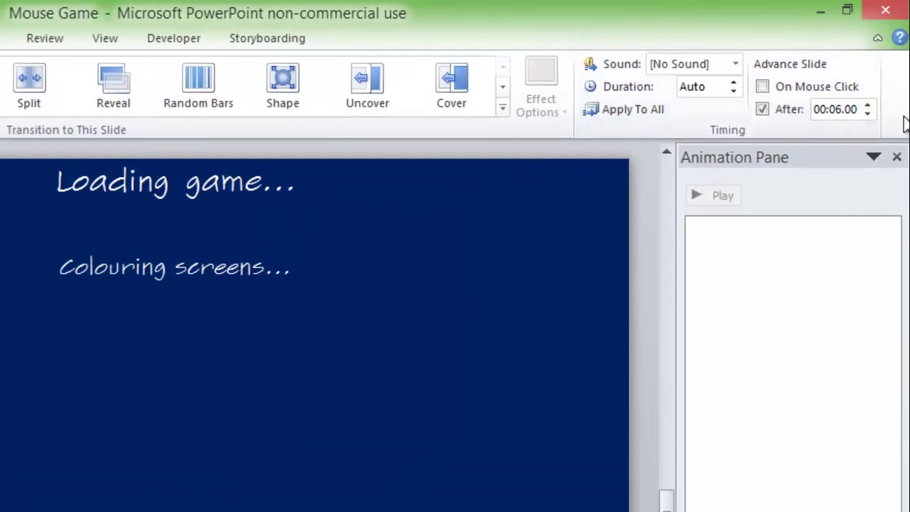
left_click(868, 114)
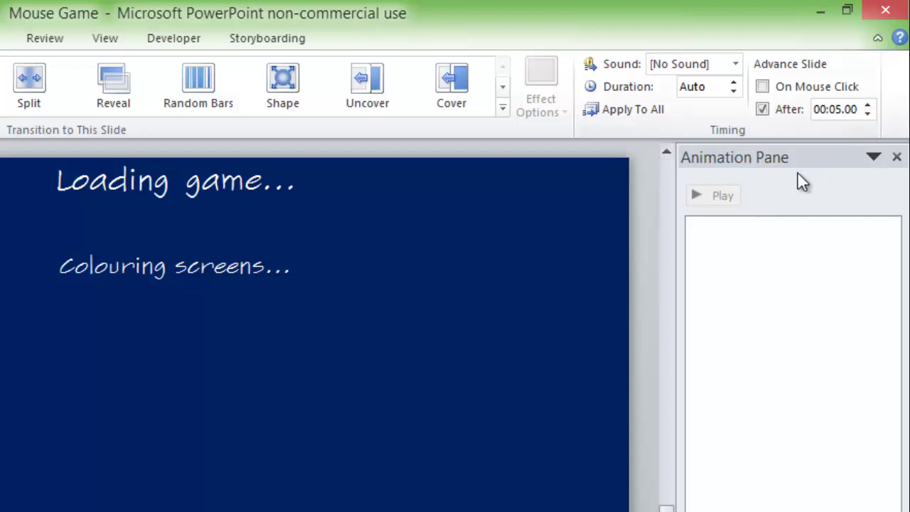
left_click(666, 204)
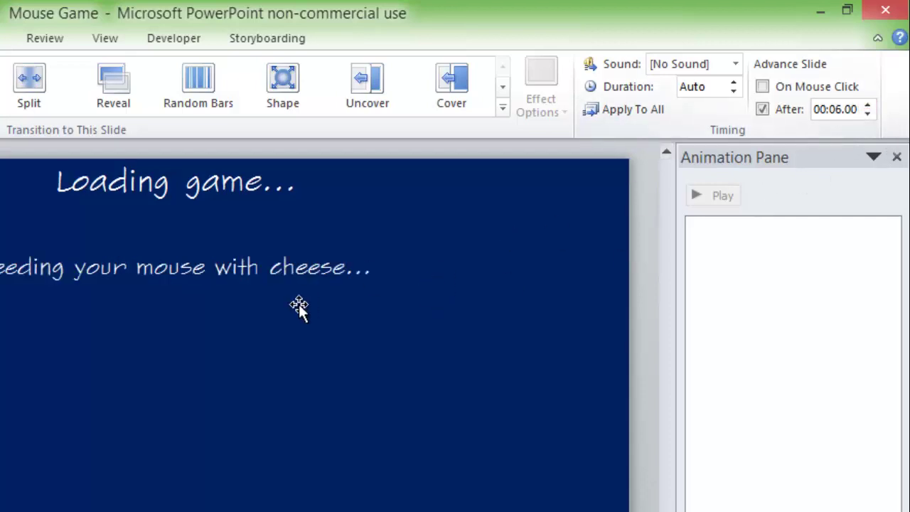
scroll(300, 305, "down", 2)
scroll(301, 305, "up", 5)
scroll(311, 308, "down", 2)
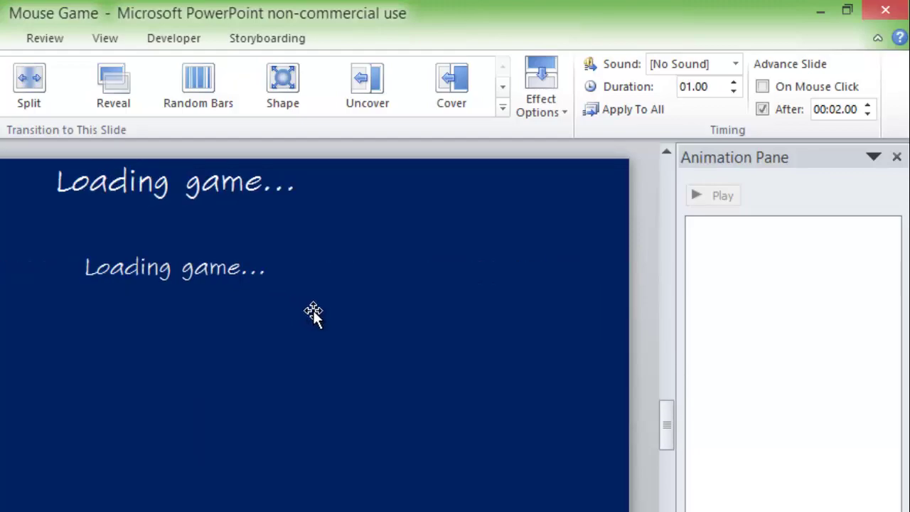
key("shift+F5")
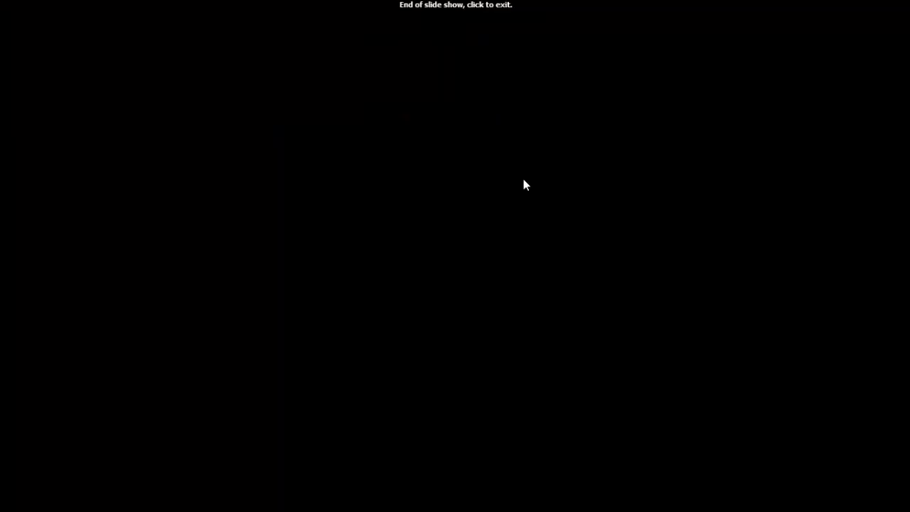
Step: Leave the slide show and duplicate slide 9 as a new slide 10
left_click(524, 183)
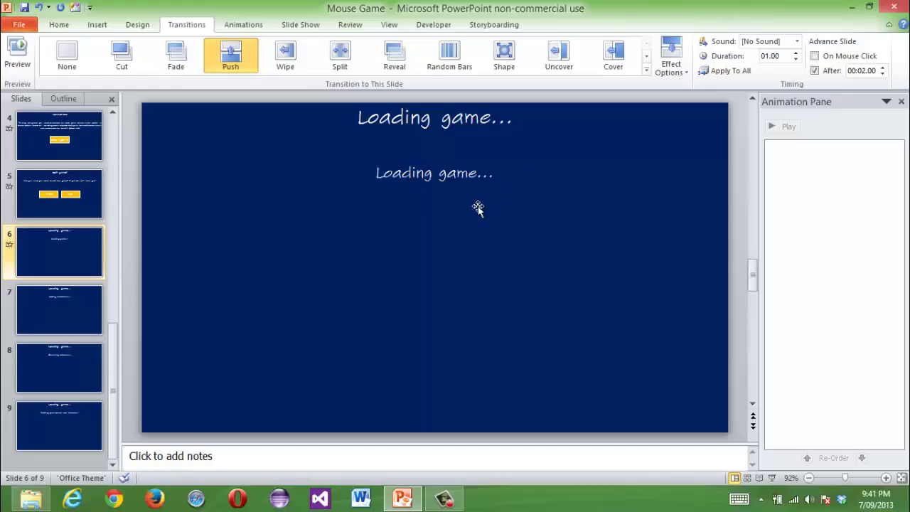
left_click(79, 412)
right_click(74, 429)
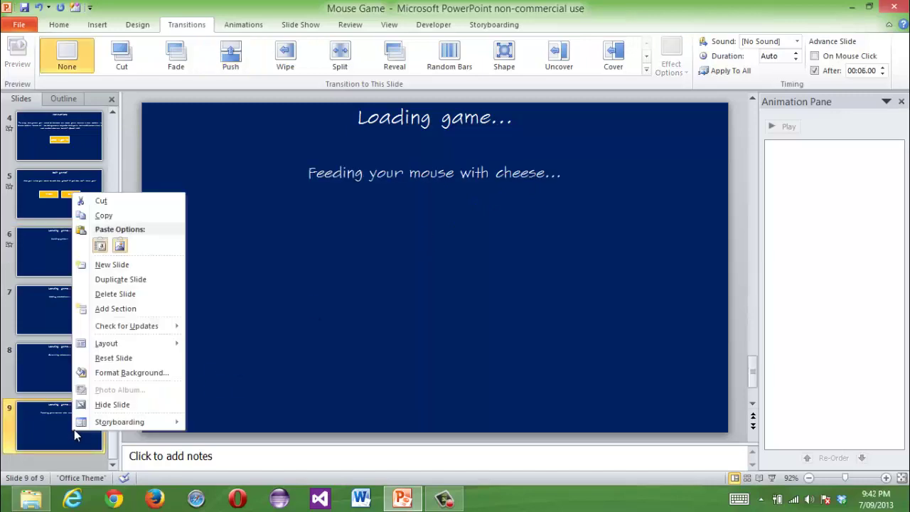
left_click(141, 274)
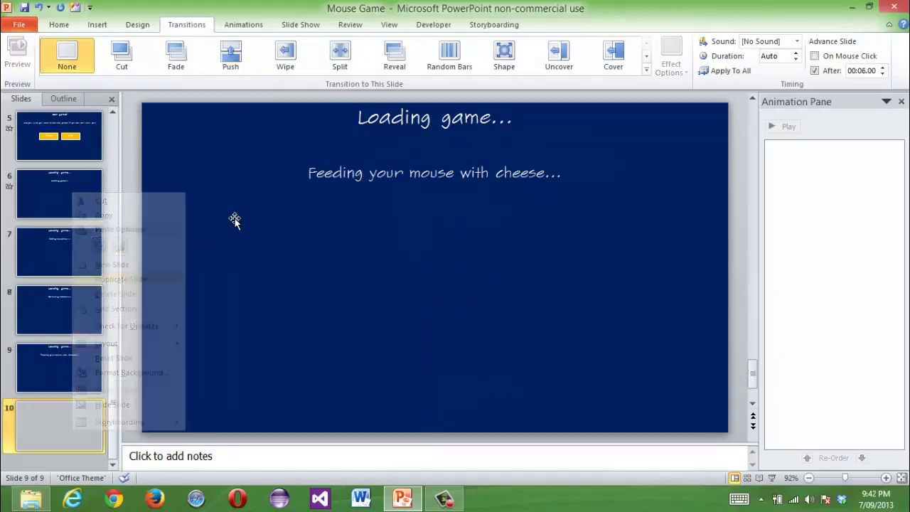
Step: Give slide 10 a Push transition coming from the bottom
left_click(231, 55)
left_click(668, 57)
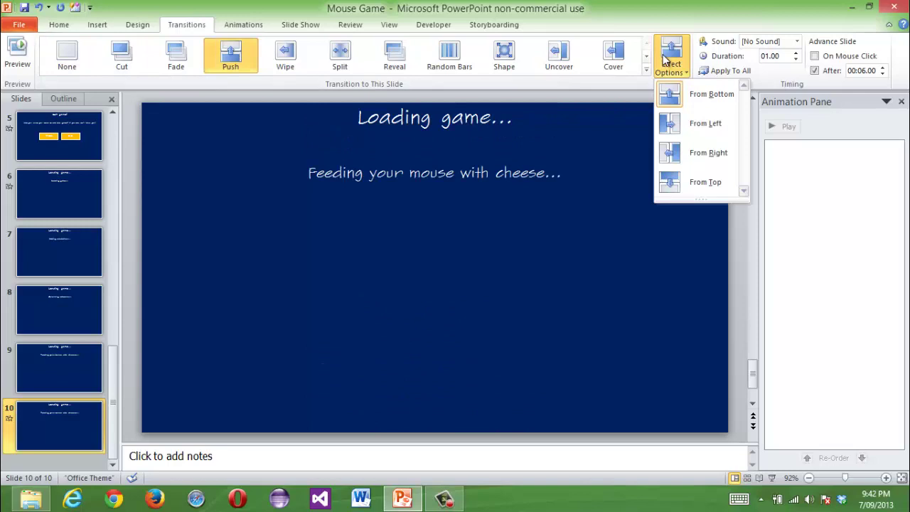
left_click(679, 96)
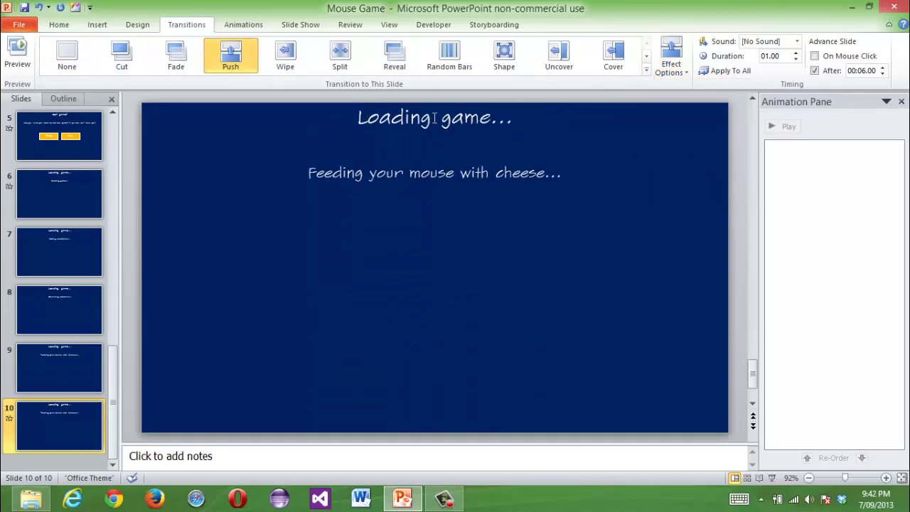
Step: Delete the 'Loading game...' heading and the remaining text from slide 10
triple_click(435, 118)
key("Delete")
key("Delete")
key("Delete")
key("Delete")
key("Delete")
key("Delete")
key("Delete")
key("Delete")
key("Delete")
key("Delete")
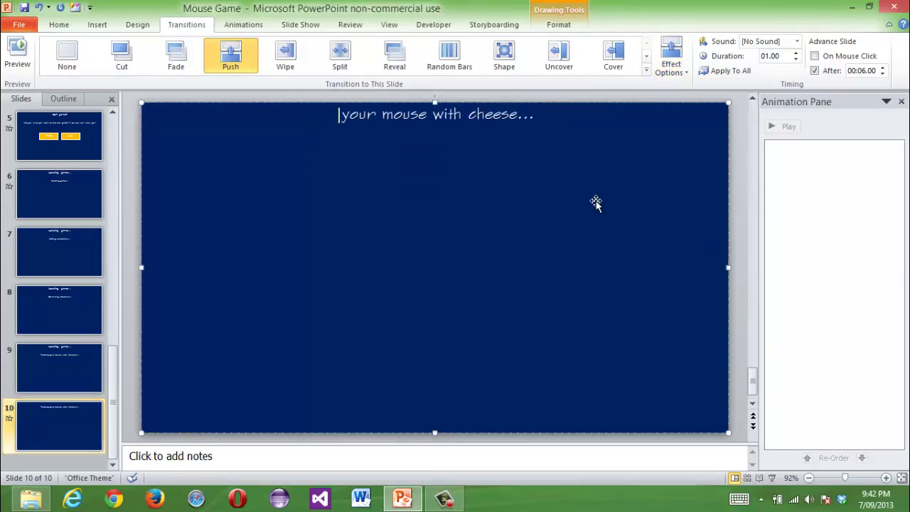
key("Delete")
key("Delete")
key("Delete")
key("Delete")
key("Delete")
key("Delete")
key("Delete")
key("Delete")
key("Delete")
key("Delete")
key("Delete")
key("Delete")
key("Delete")
key("Delete")
key("Delete")
key("Delete")
key("Delete")
key("Delete")
key("Delete")
key("Delete")
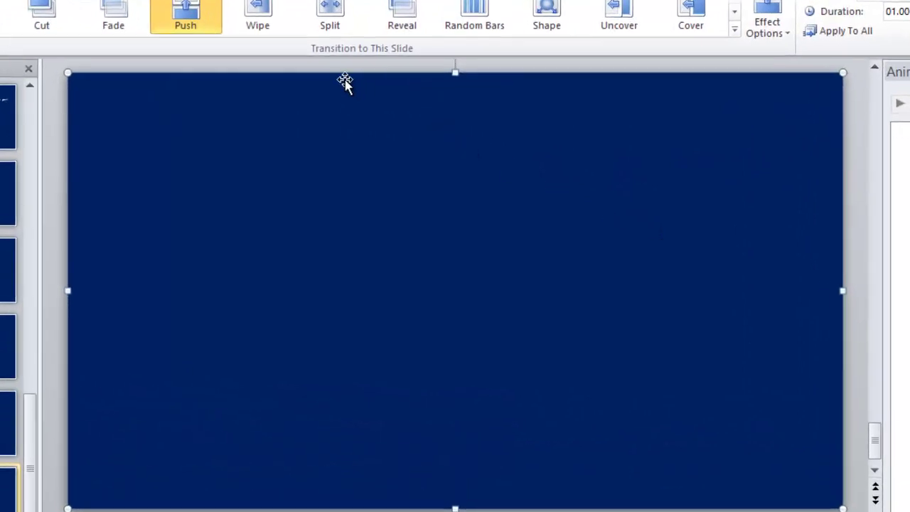
Step: Fill slide 10's full-slide shape with the blue radial gradient theme fill
double_click(326, 108)
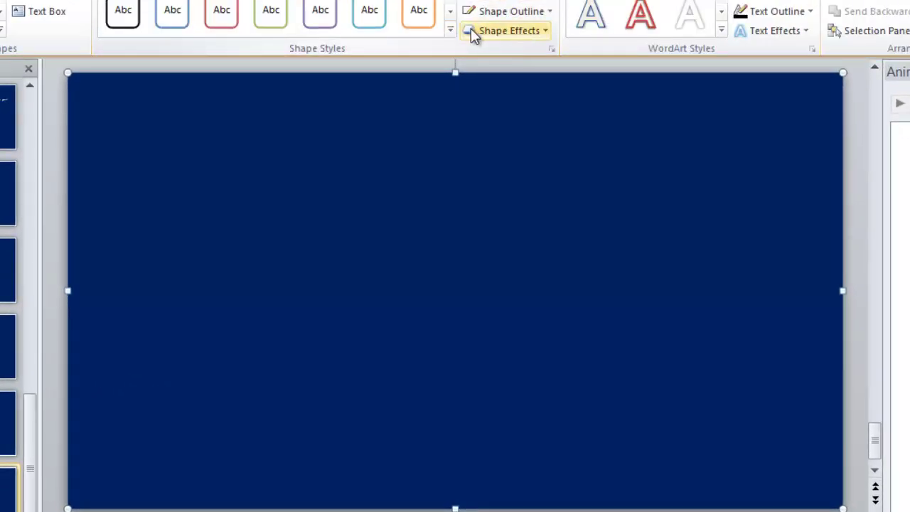
left_click(452, 31)
mouse_move(426, 293)
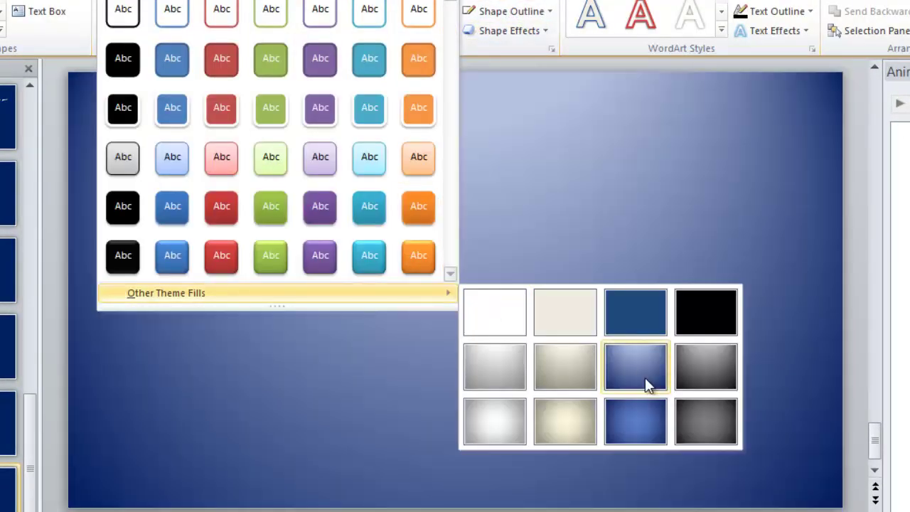
left_click(660, 417)
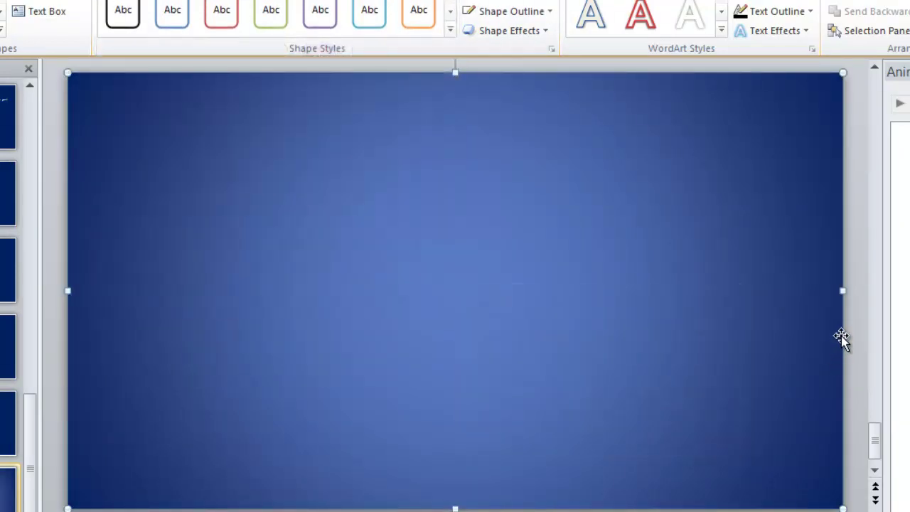
left_click(847, 334)
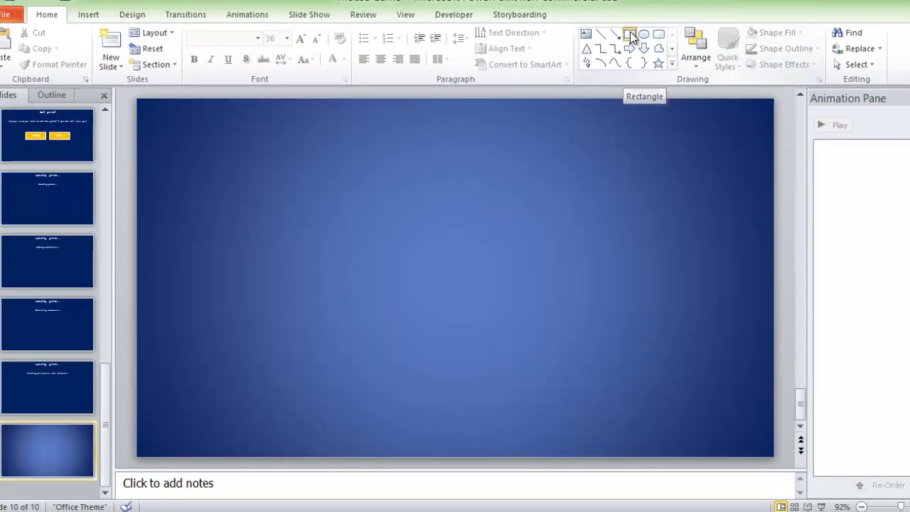
left_click(630, 33)
Step: Draw a wide rectangle across the bottom of the slide and centre it horizontally
mouse_move(154, 402)
left_mouse_down()
mouse_move(543, 431)
mouse_move(755, 435)
left_mouse_up()
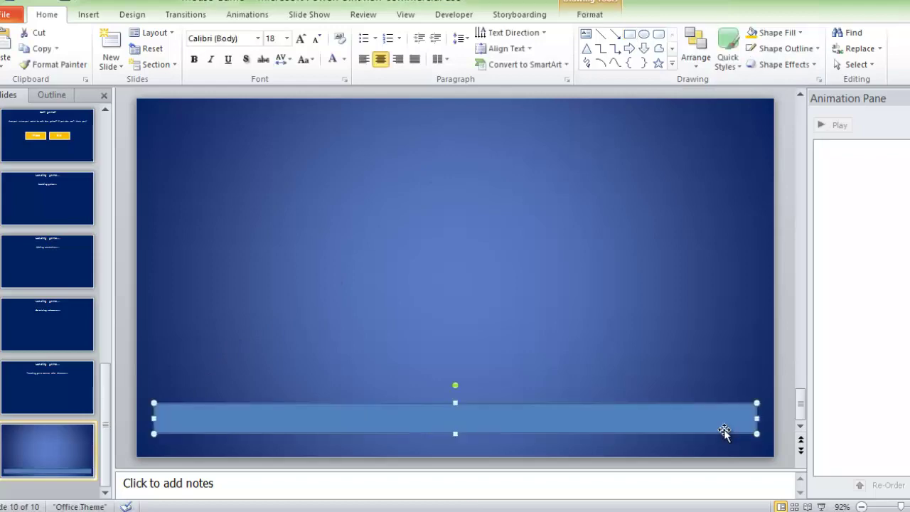
left_click(589, 14)
left_click(868, 34)
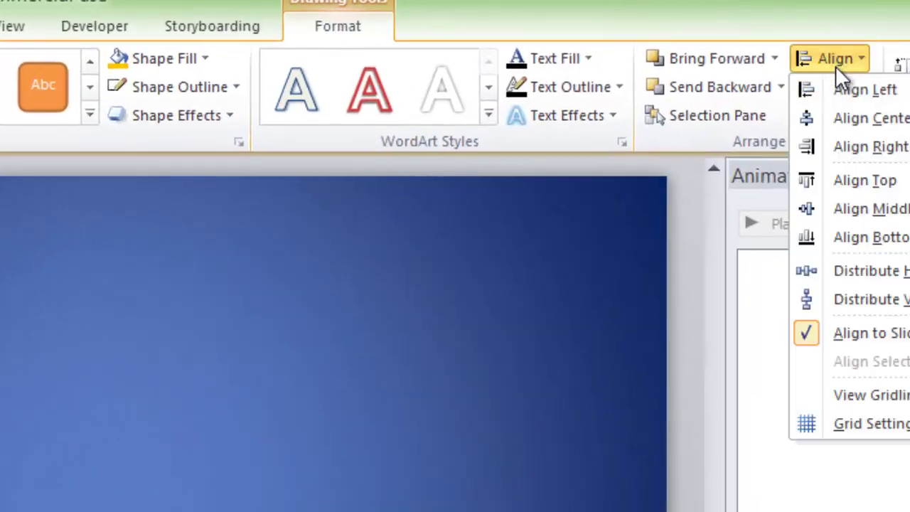
left_click(857, 118)
Step: Remove the bar's outline, fill it white, and copy it
left_click(158, 116)
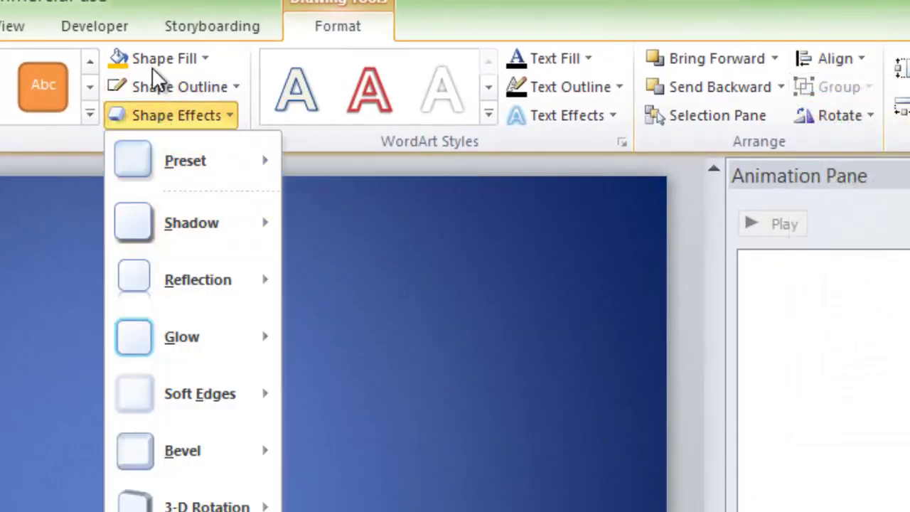
left_click(160, 87)
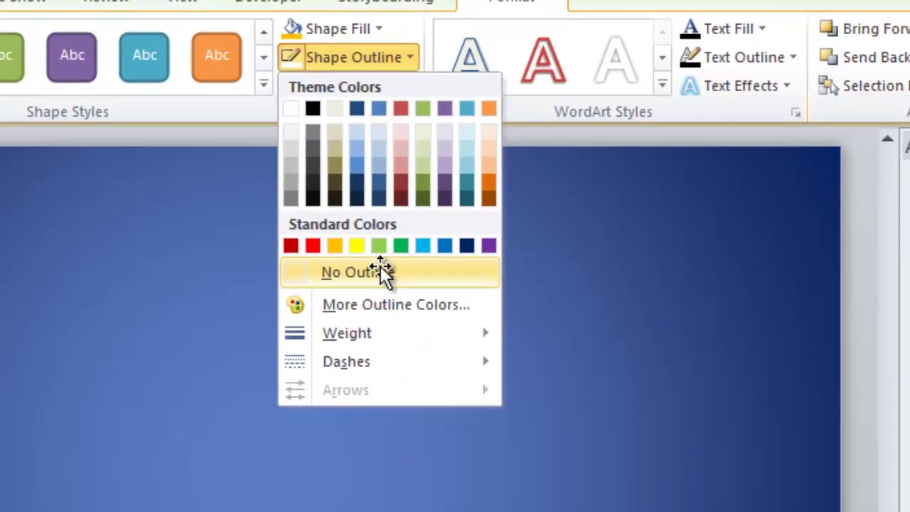
left_click(384, 272)
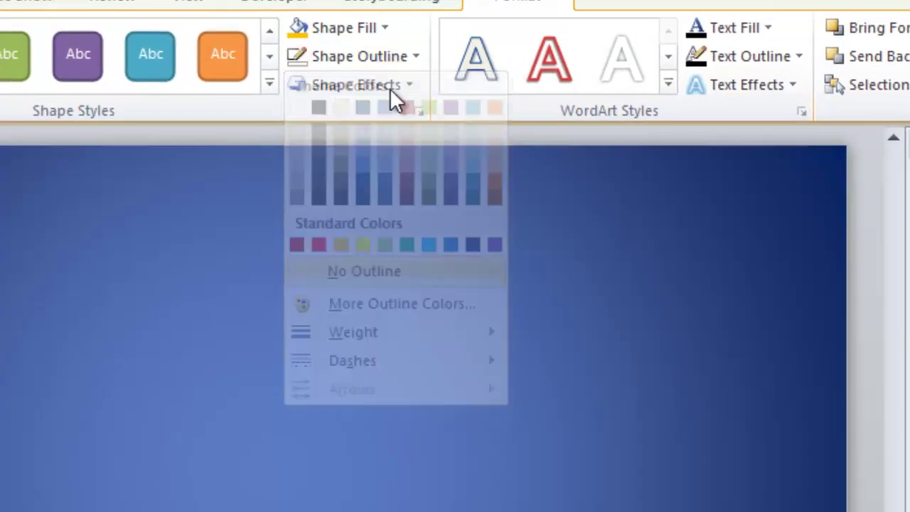
left_click(355, 27)
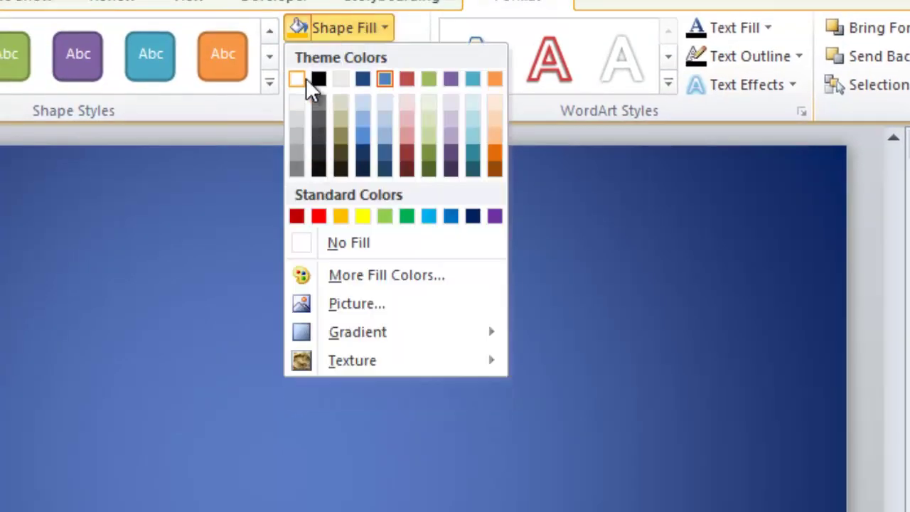
left_click(305, 80)
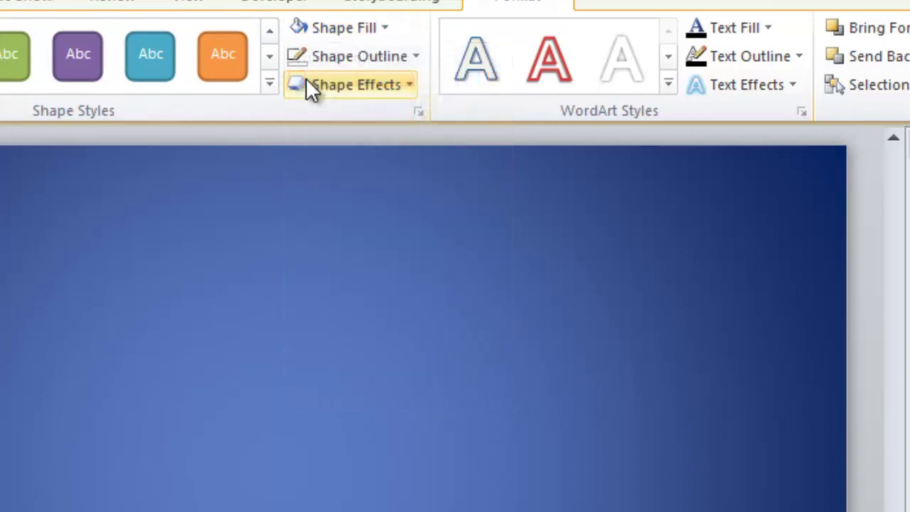
left_click(344, 27)
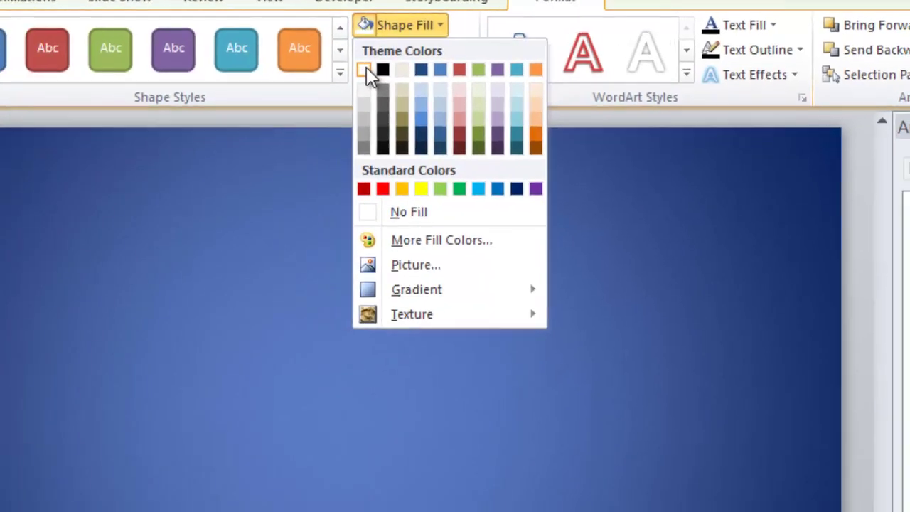
left_click(305, 78)
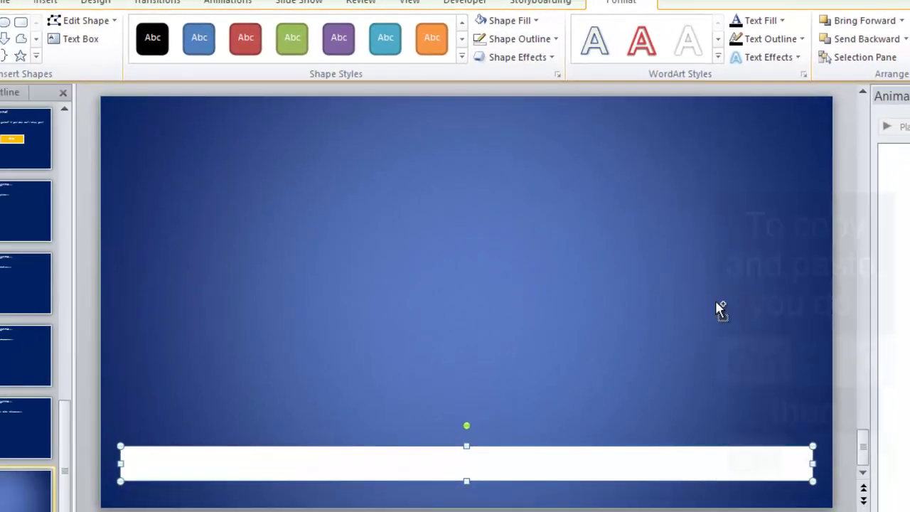
key("ctrl+c")
Step: Paste a bar copy above the original and join their right ends with a vertical bar
key("ctrl+v")
left_click_drag(676, 470, 655, 401)
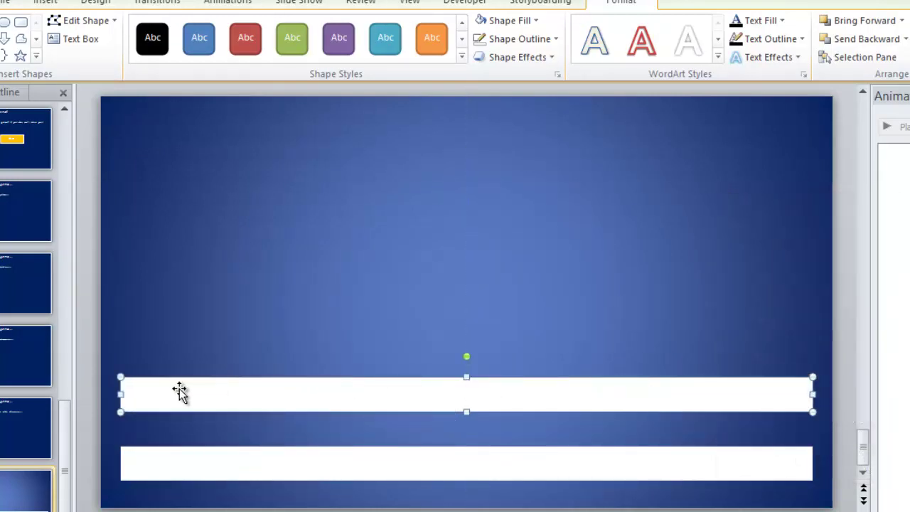
left_click_drag(513, 479, 778, 482)
left_click(847, 459)
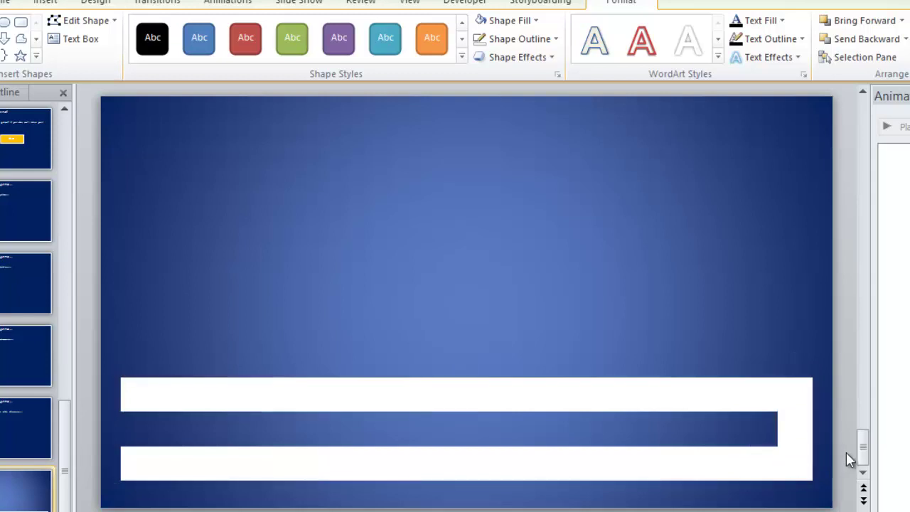
left_click(788, 423)
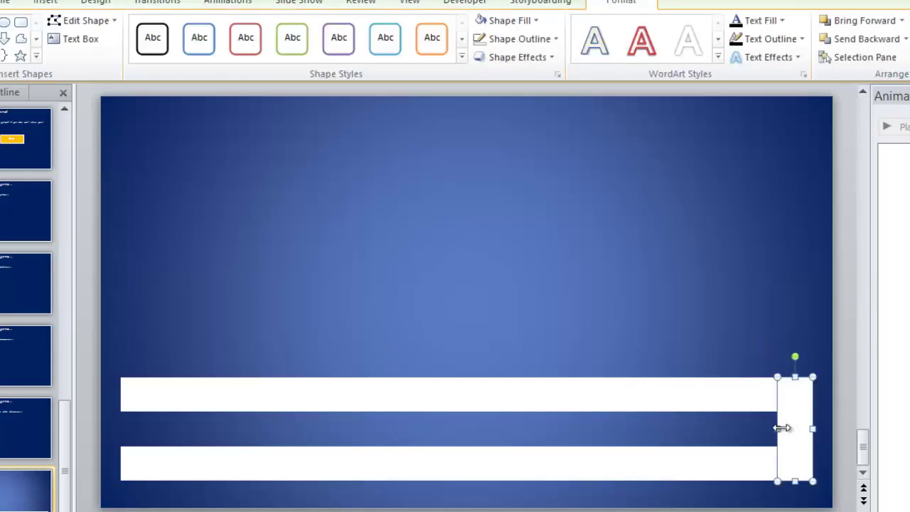
left_click(840, 372)
Step: Duplicate the vertical connector and place it at the upper bar's left end
left_click(362, 400)
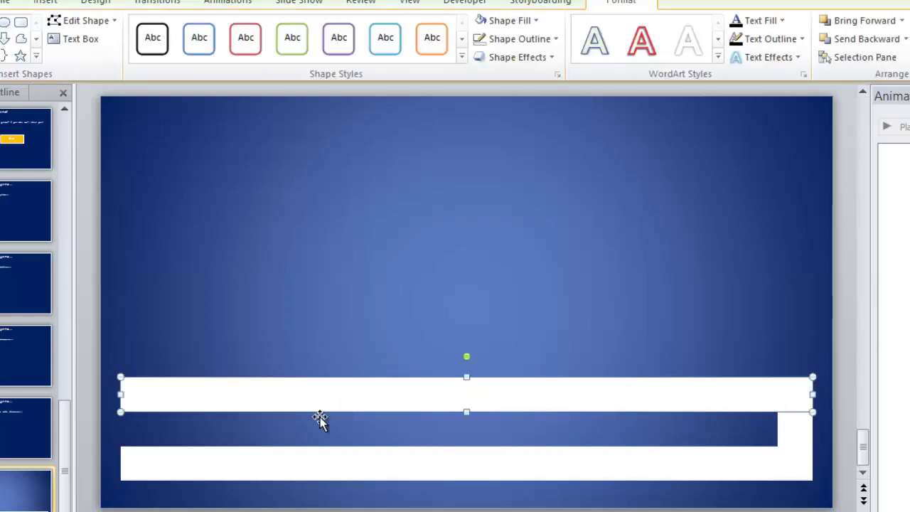
left_click(782, 422)
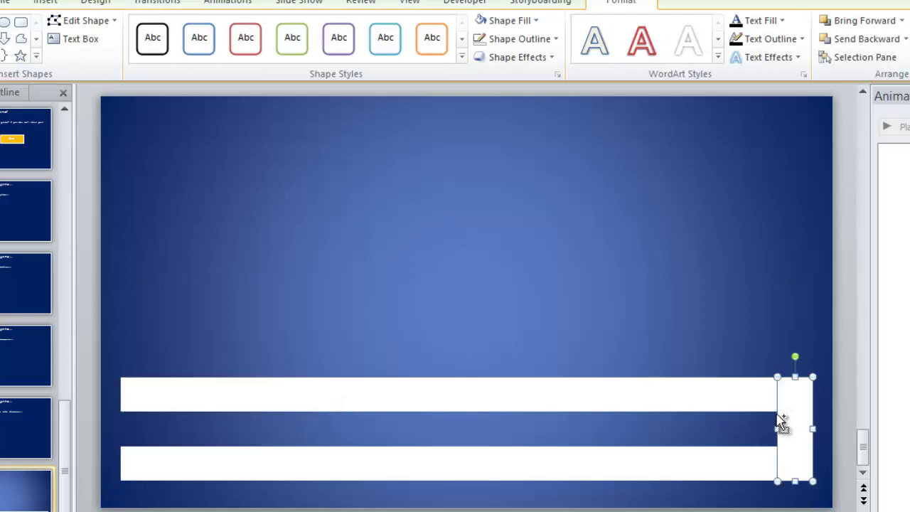
left_click(636, 396, "shift")
key("ctrl+v")
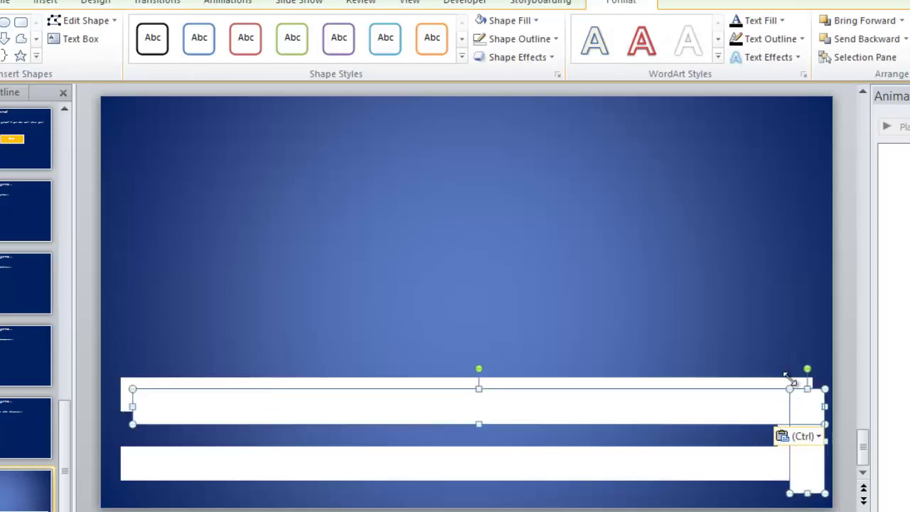
left_click(722, 406, "shift")
left_click(732, 410)
key("Delete")
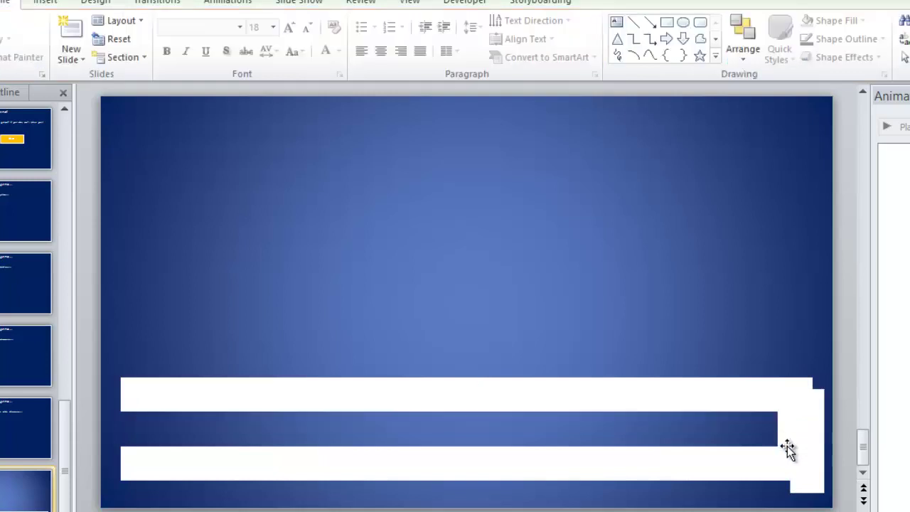
left_click_drag(790, 449, 151, 384)
Step: Copy the upper bar, move it higher and stretch it into a large white block
left_click(233, 393)
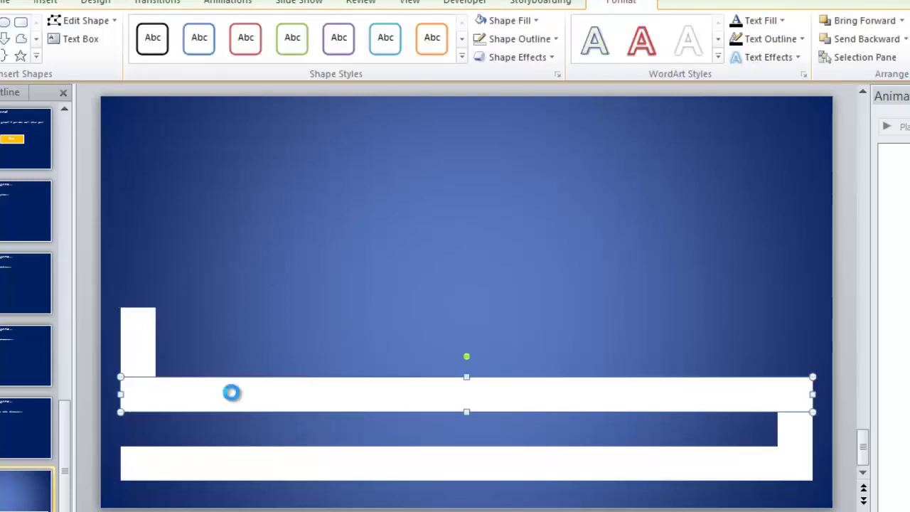
key("ctrl+c")
key("ctrl+v")
left_click_drag(223, 405, 212, 328)
left_click_drag(467, 308, 484, 118)
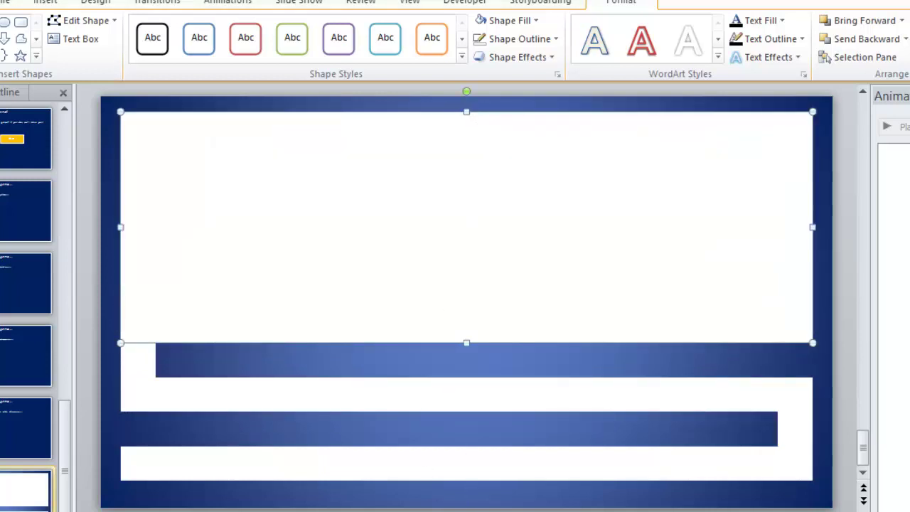
Step: Play slide 10 full screen from the current slide, then exit the show
left_click(816, 251)
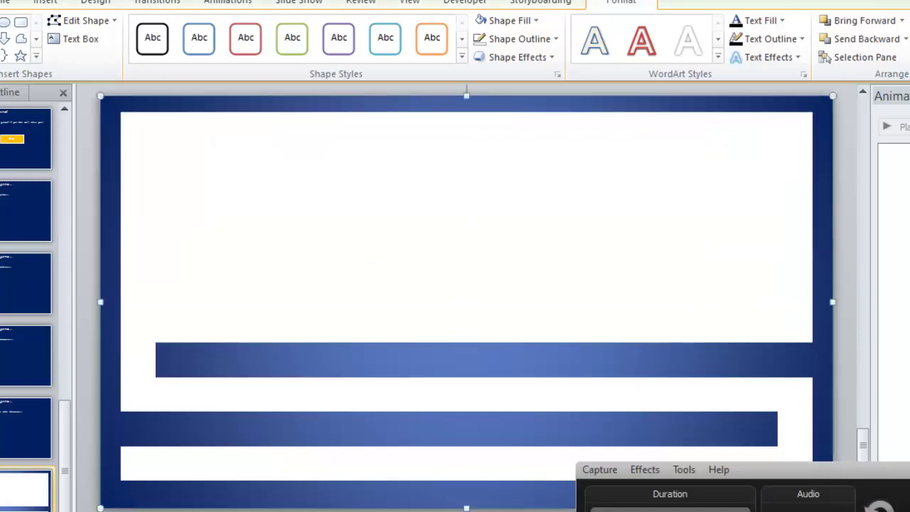
left_click(846, 425)
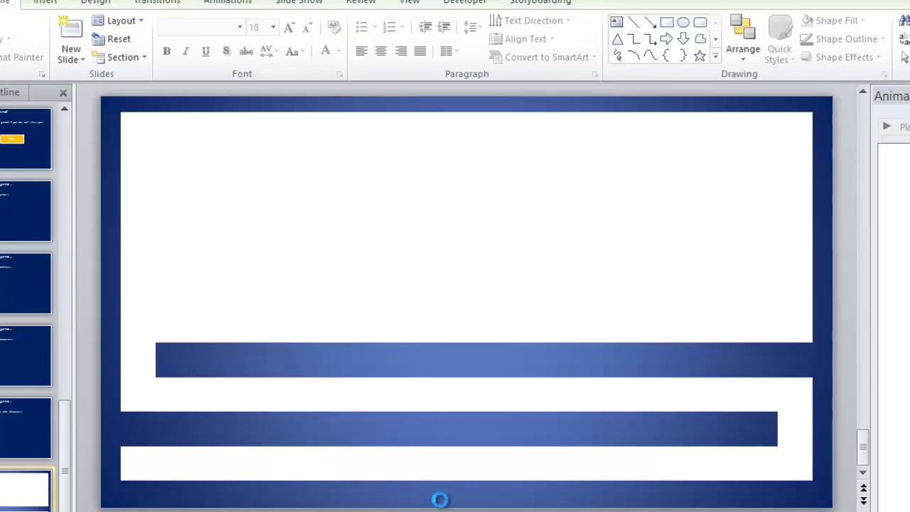
key("shift+F5")
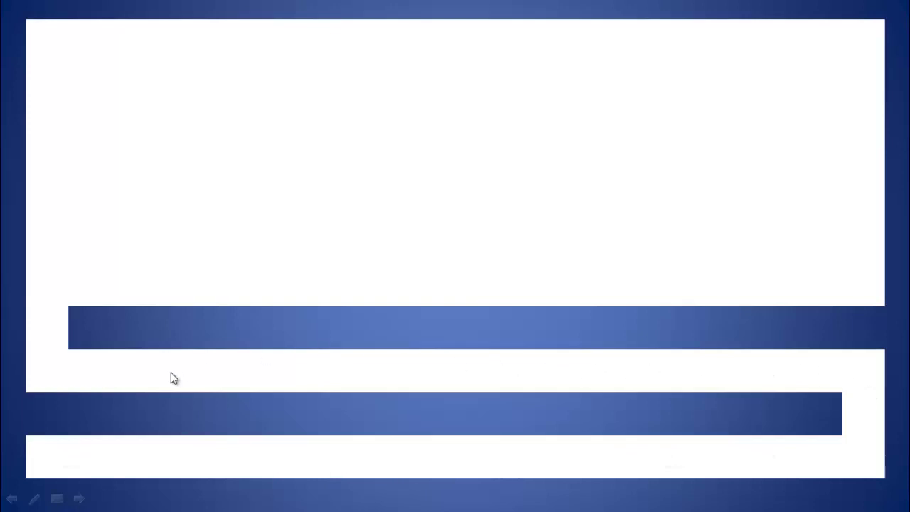
left_click(339, 162)
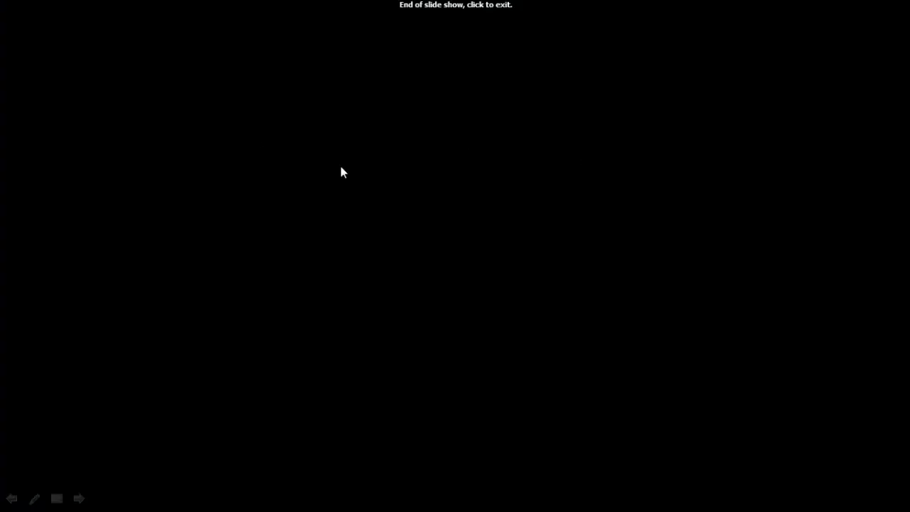
left_click(339, 162)
Step: Lower slide 10's automatic After advance time to 00:00.00
left_click(186, 24)
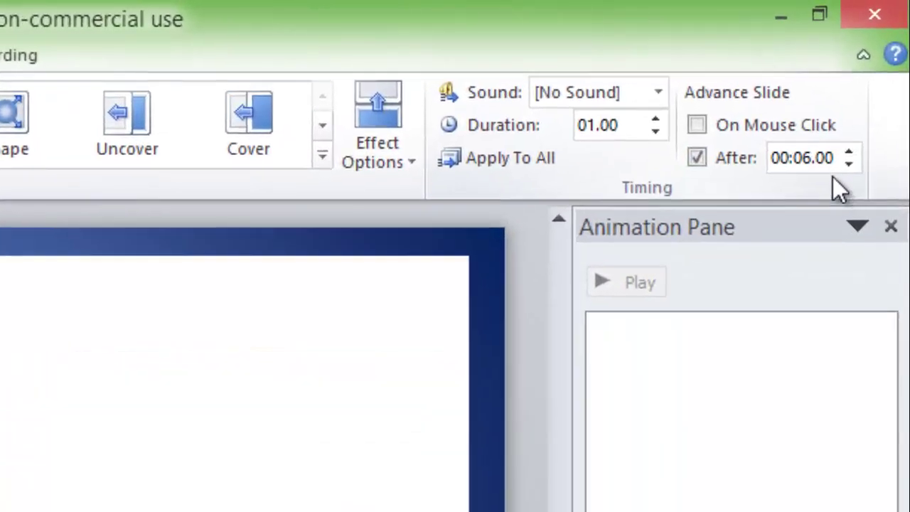
left_click(862, 128)
left_click(861, 128)
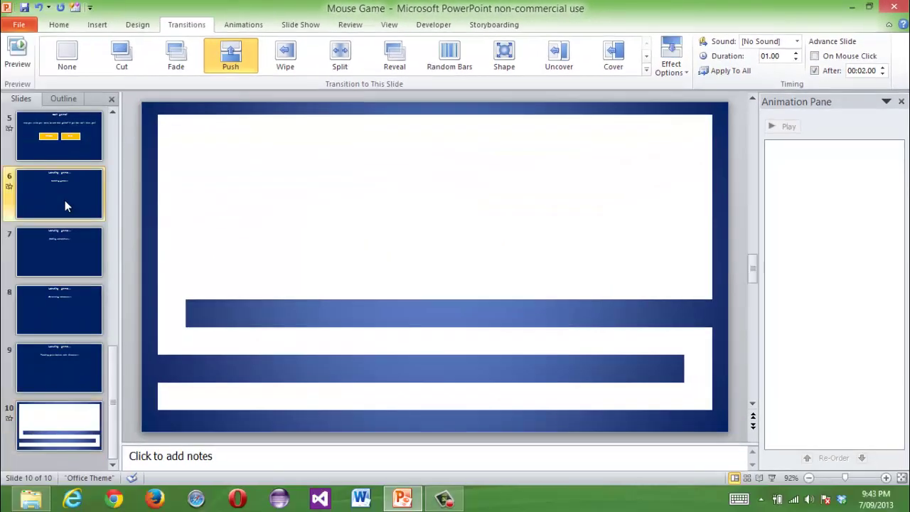
Step: Run the slide show from slide 6, then end it with Escape
left_click(65, 199)
key("shift+F5")
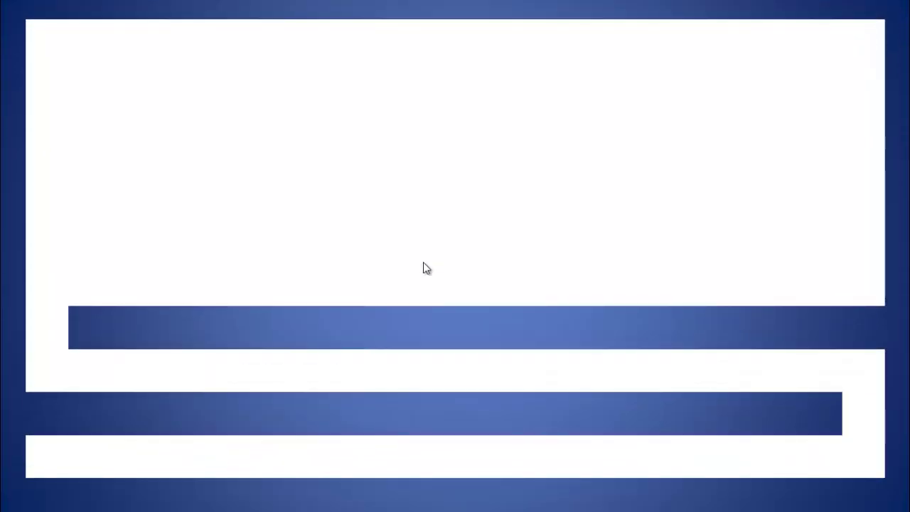
key("Escape")
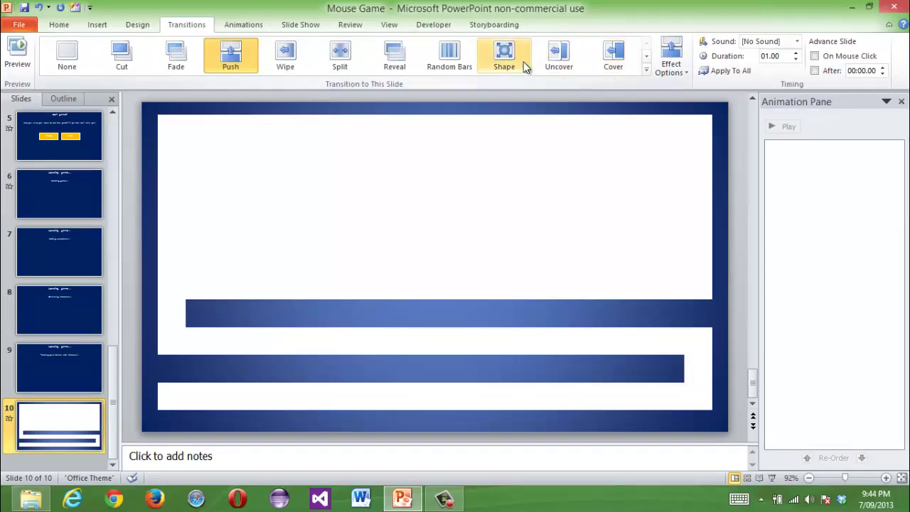
Step: Apply the Fly Through transition to slide 10 with the Out direction
left_click(646, 71)
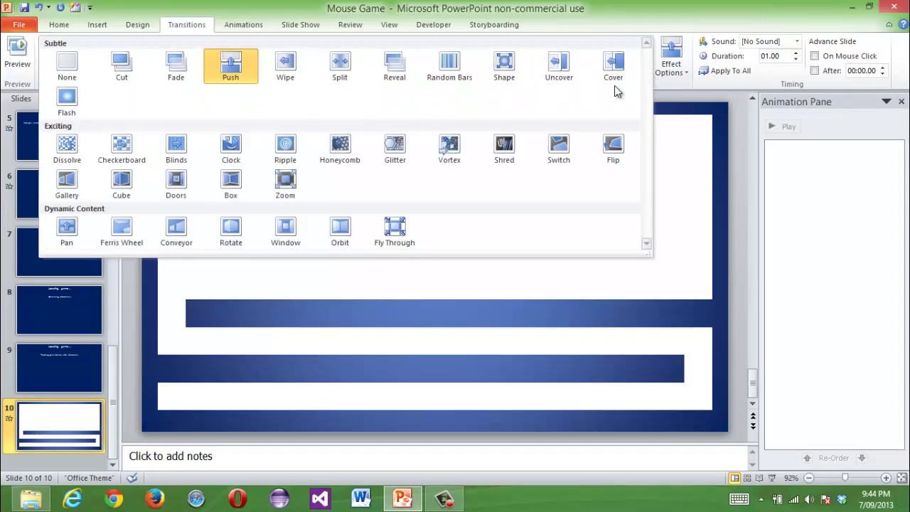
left_click(385, 232)
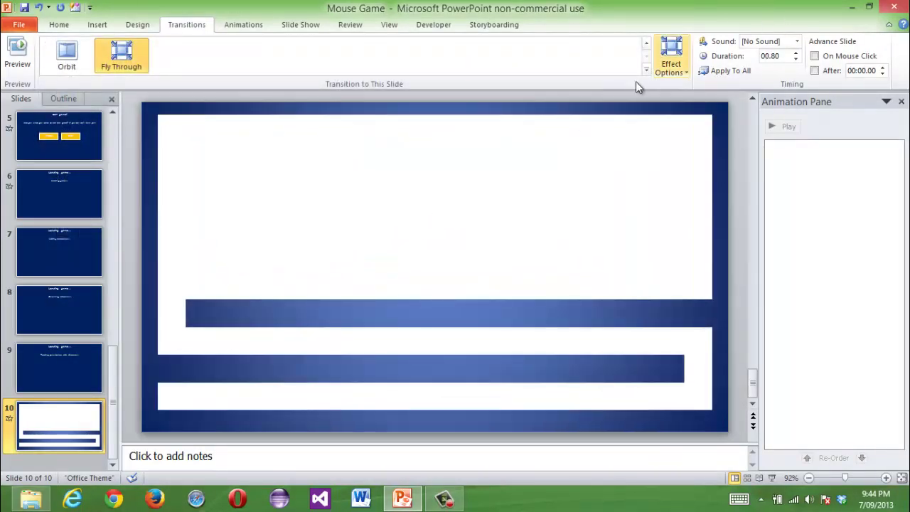
left_click(646, 73)
left_click(671, 61)
left_click(672, 122)
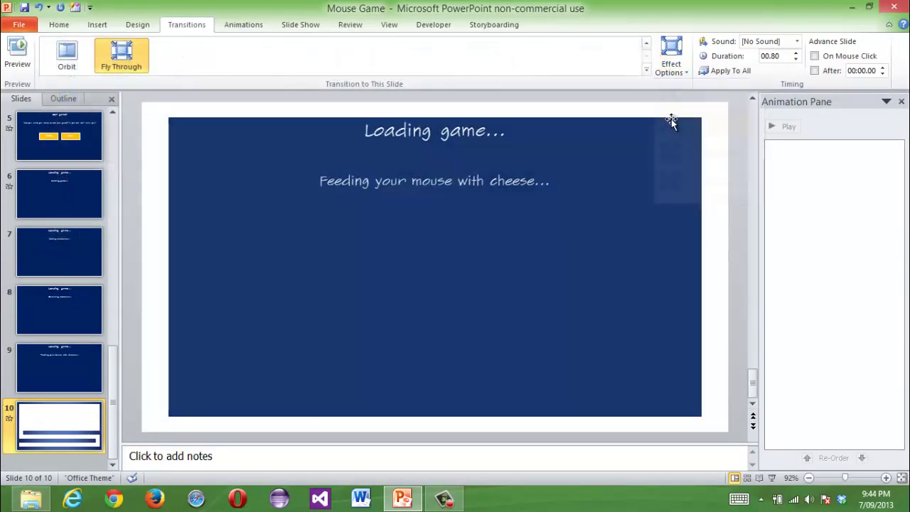
Step: Try the Fly Through Out, In with Bounce and Out with Bounce directions, returning to Out
left_click(684, 74)
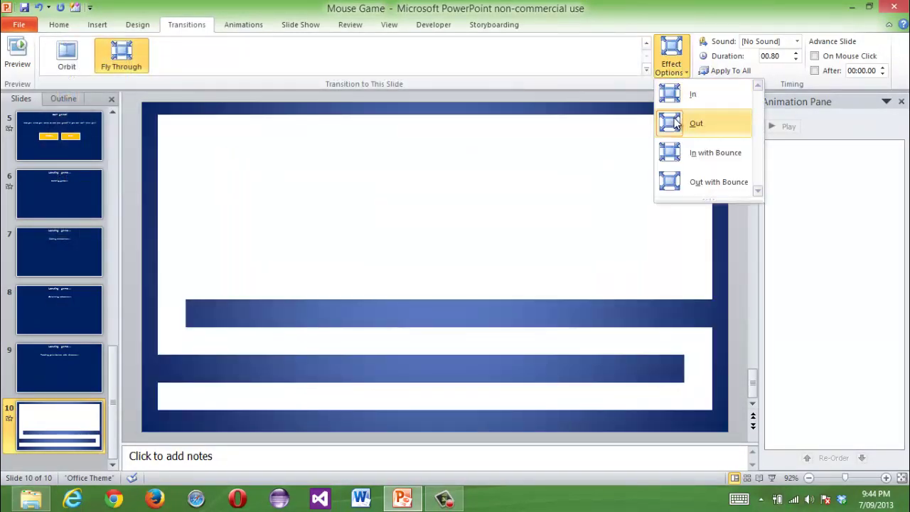
left_click(674, 124)
left_click(668, 62)
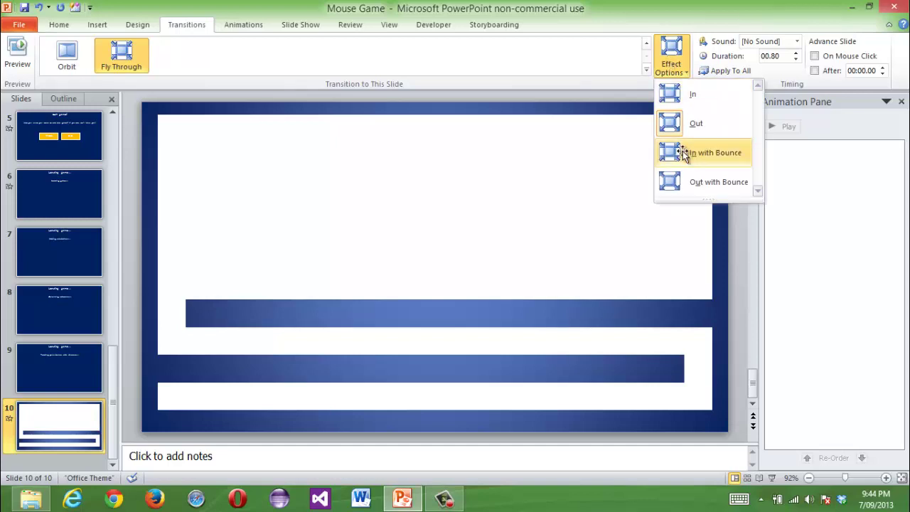
left_click(683, 150)
left_click(686, 67)
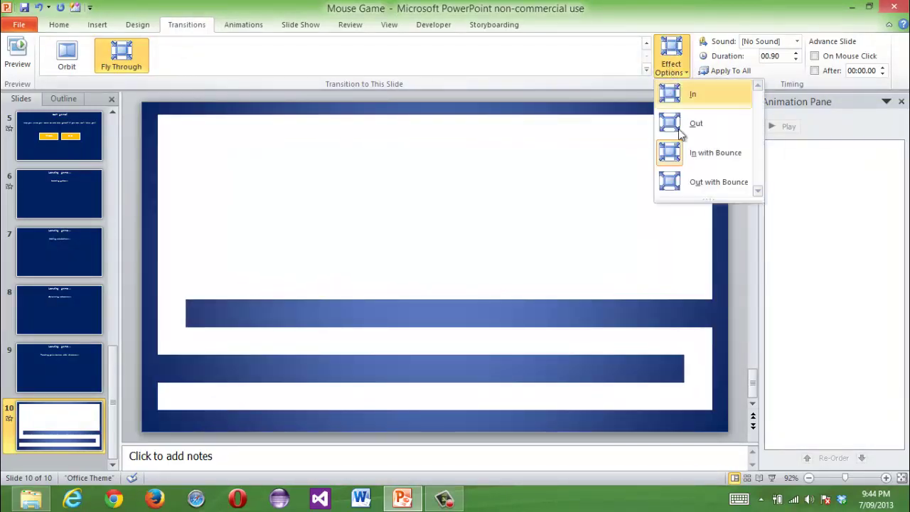
left_click(691, 186)
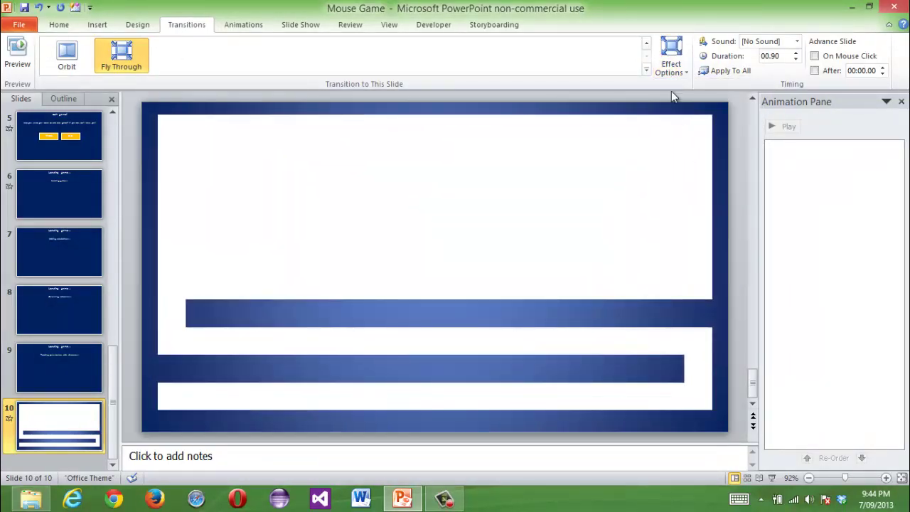
left_click(671, 64)
left_click(672, 123)
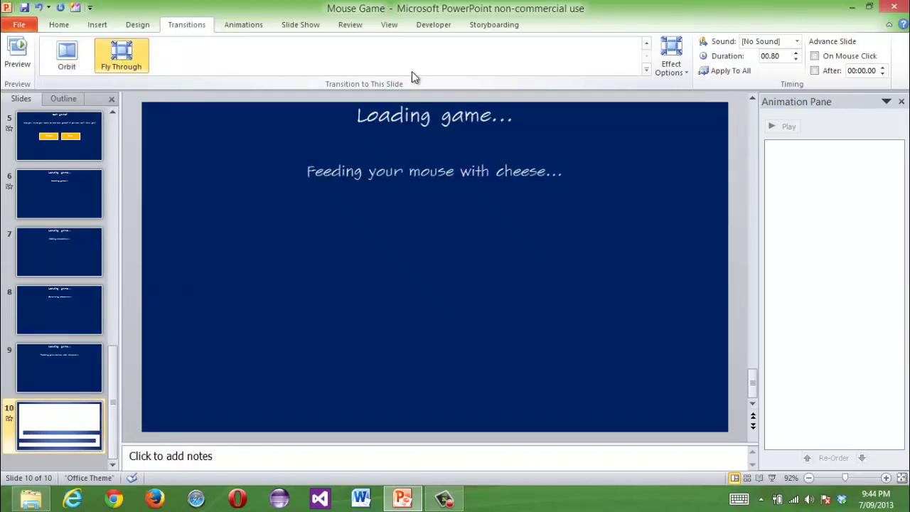
Step: Compare In with Bounce and Out with Bounce again, settling on the Out direction
left_click(671, 63)
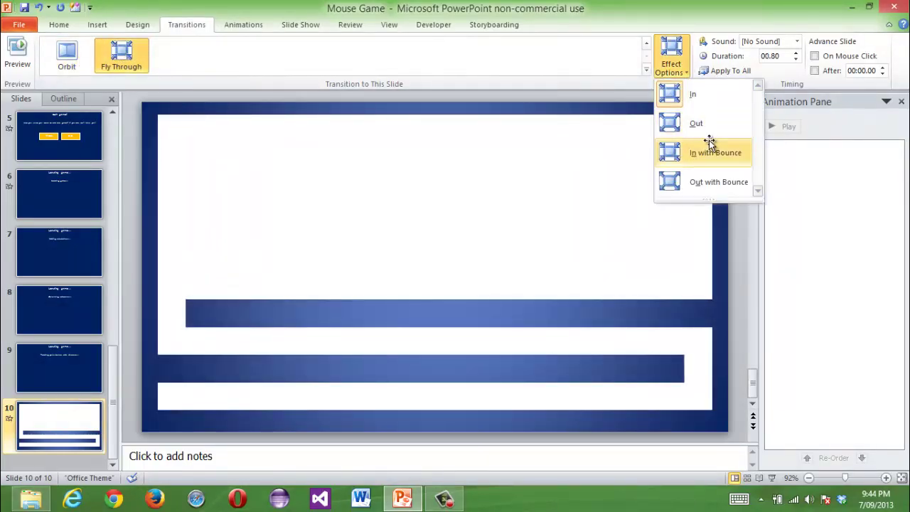
left_click(710, 151)
left_click(675, 70)
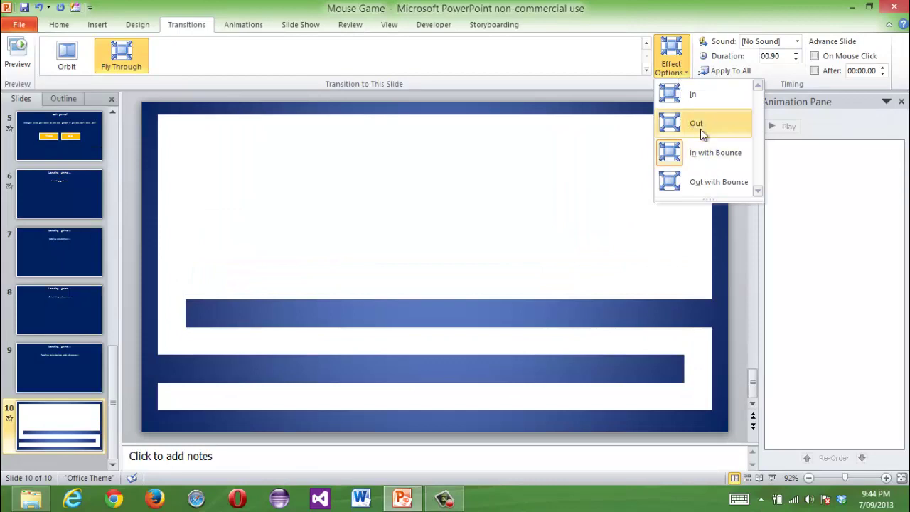
left_click(700, 130)
left_click(671, 68)
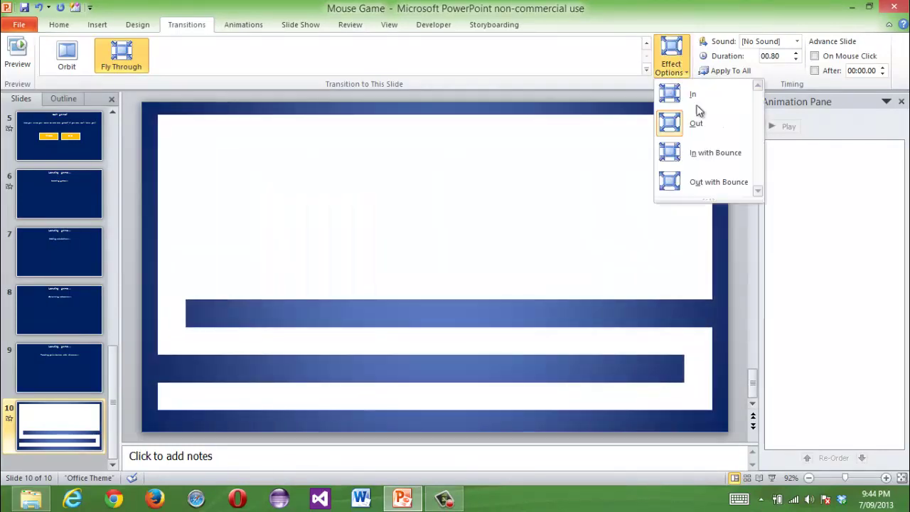
left_click(714, 182)
left_click(671, 63)
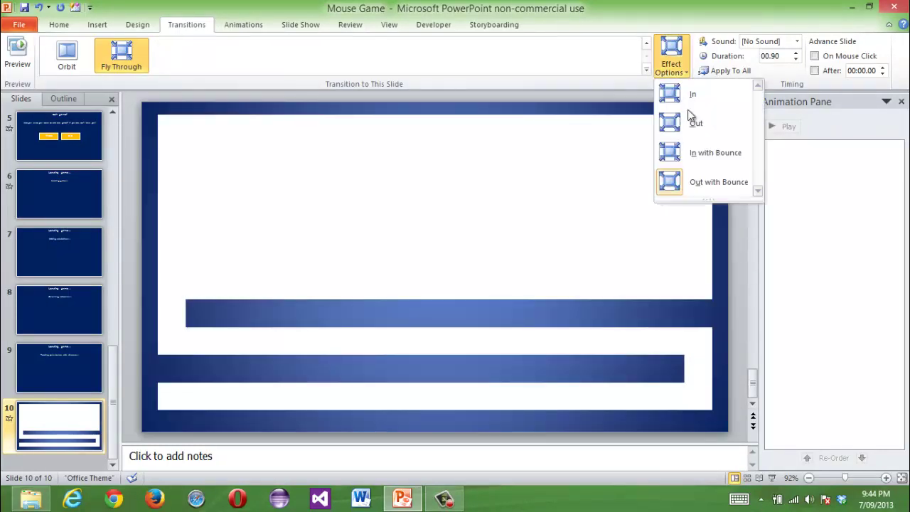
left_click(693, 126)
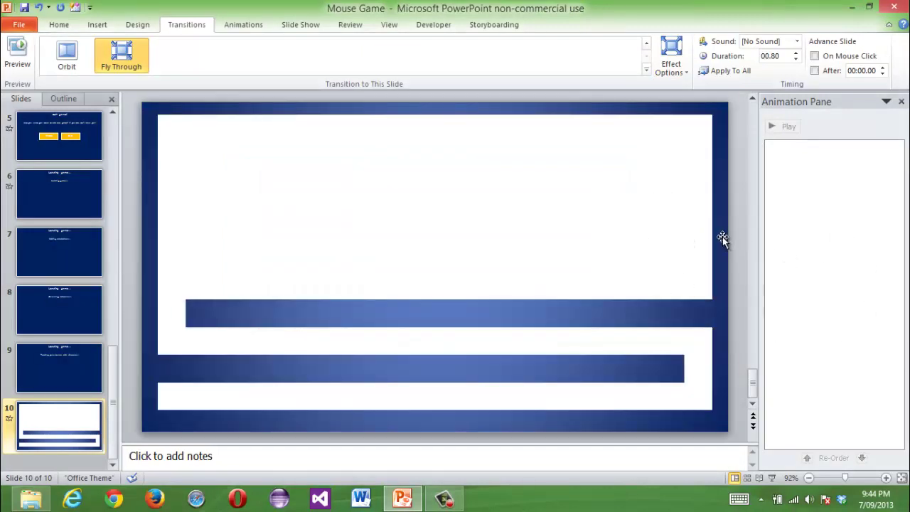
Step: Give slide 10's frame a solid Dark Blue fill, then place the caret in slide 9's text
double_click(349, 320)
left_click(467, 41)
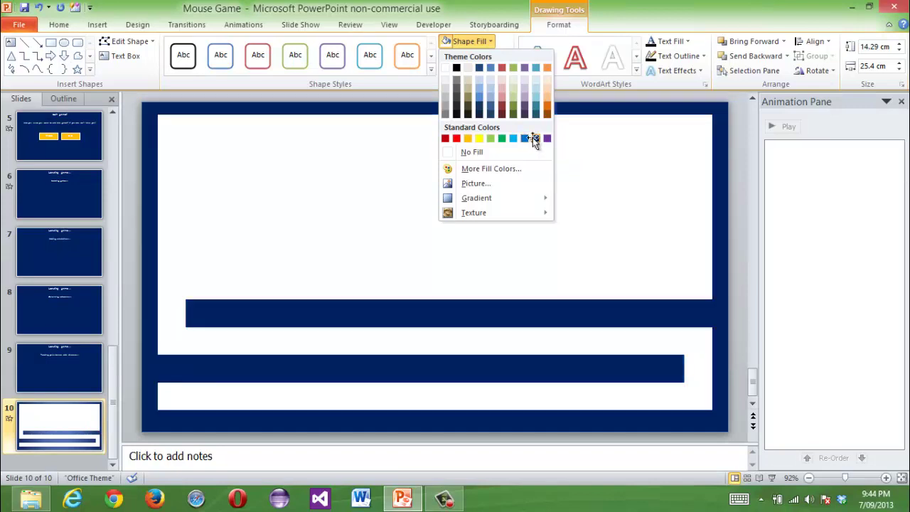
left_click(535, 138)
left_click(738, 208)
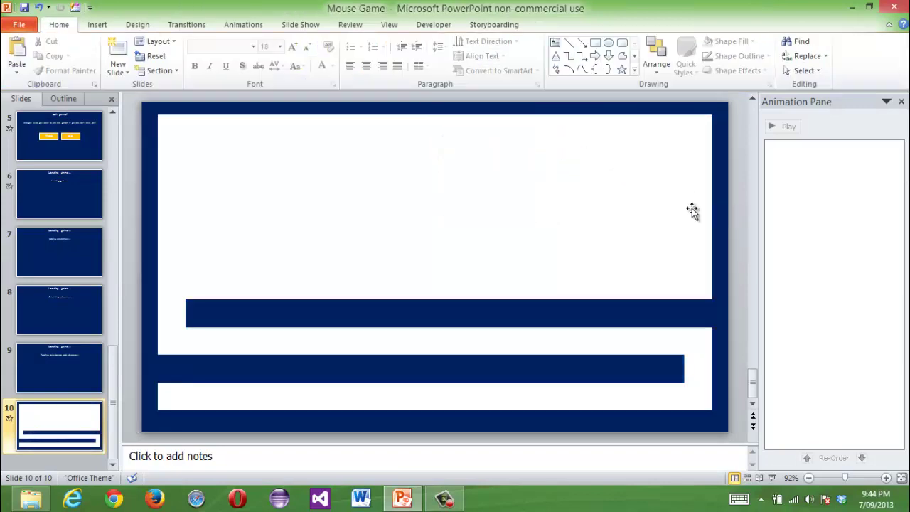
left_click(694, 210)
left_click(718, 230)
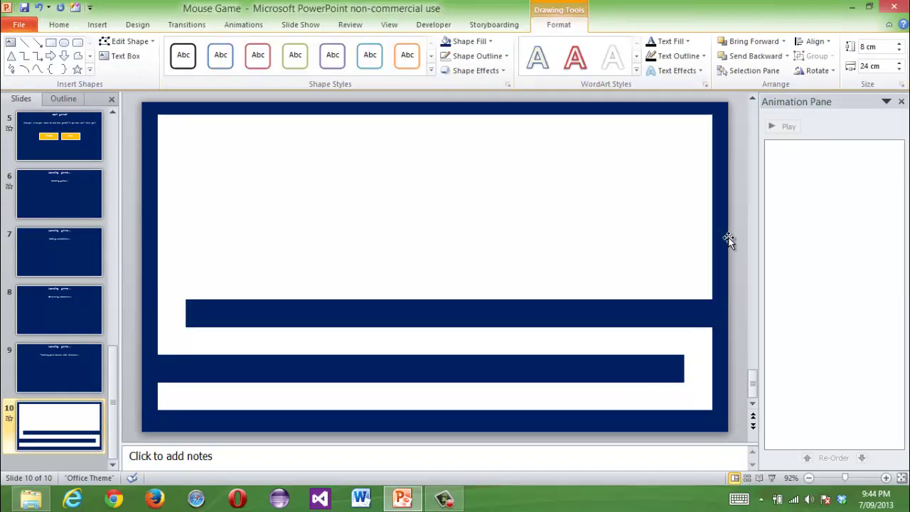
scroll(739, 233, "up", 3)
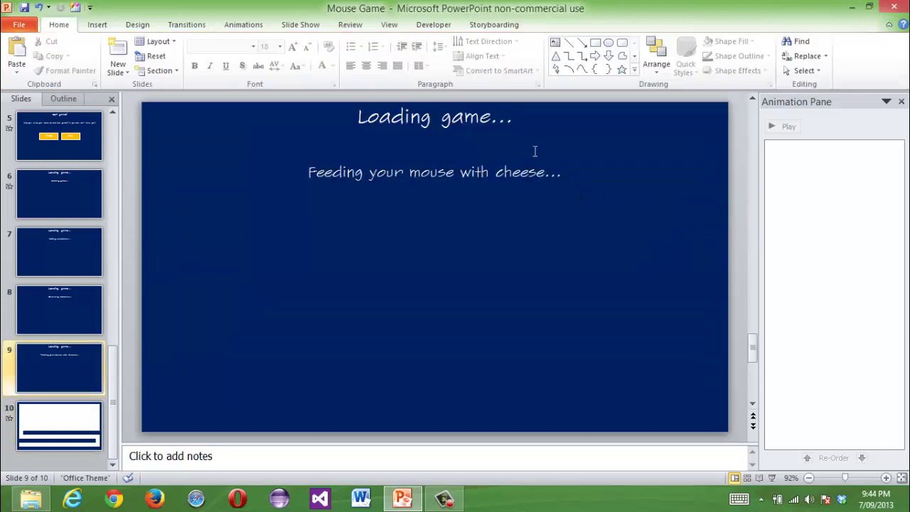
left_click(534, 151)
Step: Add blank lines to push the status lines on slides 9 and 8 further down
key("Return")
key("Return")
key("Return")
key("Return")
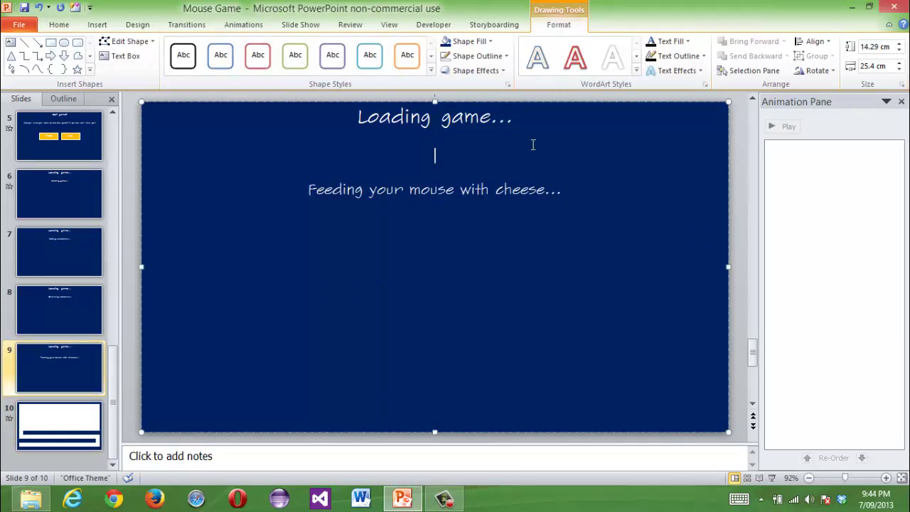
key("Return")
scroll(491, 160, "up", 1)
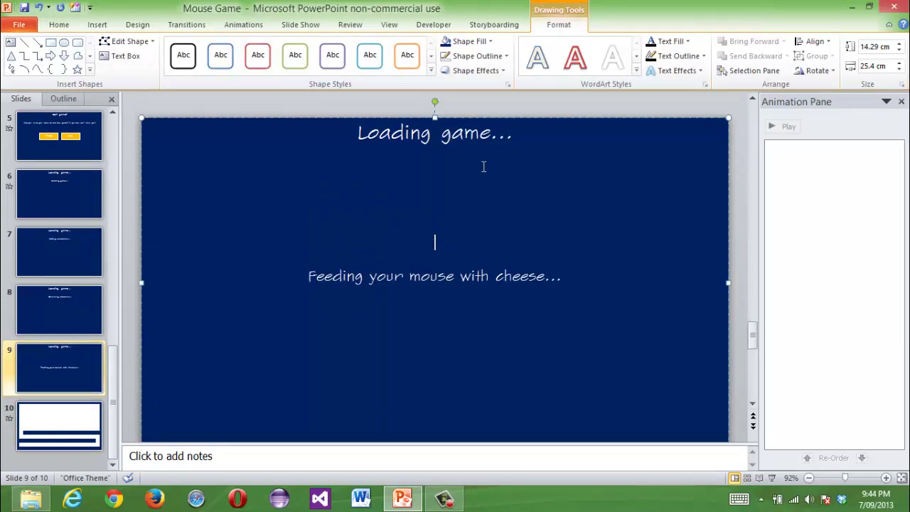
scroll(481, 169, "up", 3)
left_click(469, 154)
key("Return")
key("Return")
key("Return")
key("Return")
key("Return")
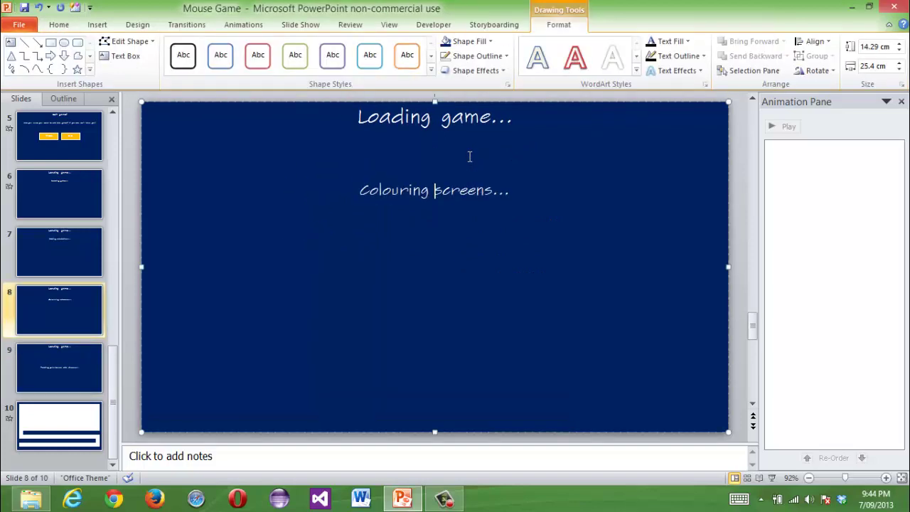
Step: Push the status lines on slides 7 and 6 down, then return to slide 10
scroll(271, 227, "up", 3)
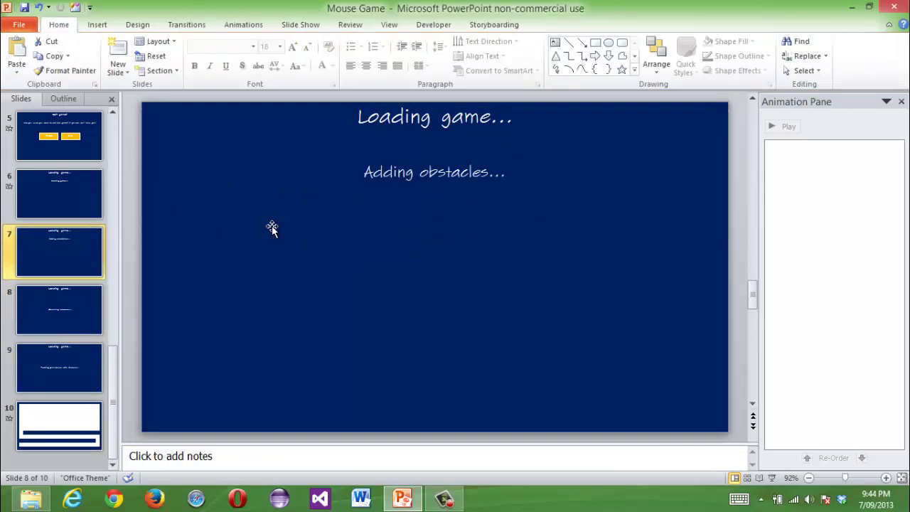
left_click(437, 149)
key("Return")
key("Return")
key("Return")
key("Return")
key("Return")
left_click(97, 199)
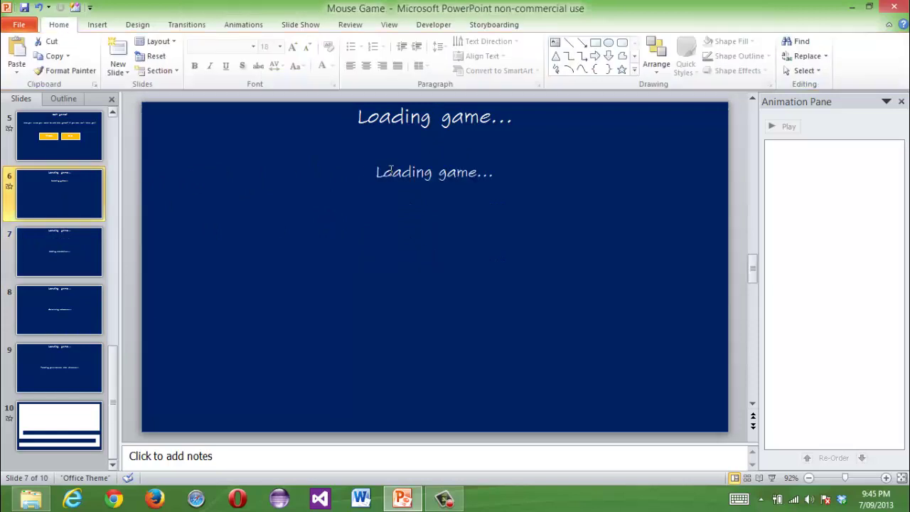
left_click(465, 152)
key("Return")
key("Return")
key("Return")
key("Return")
key("Return")
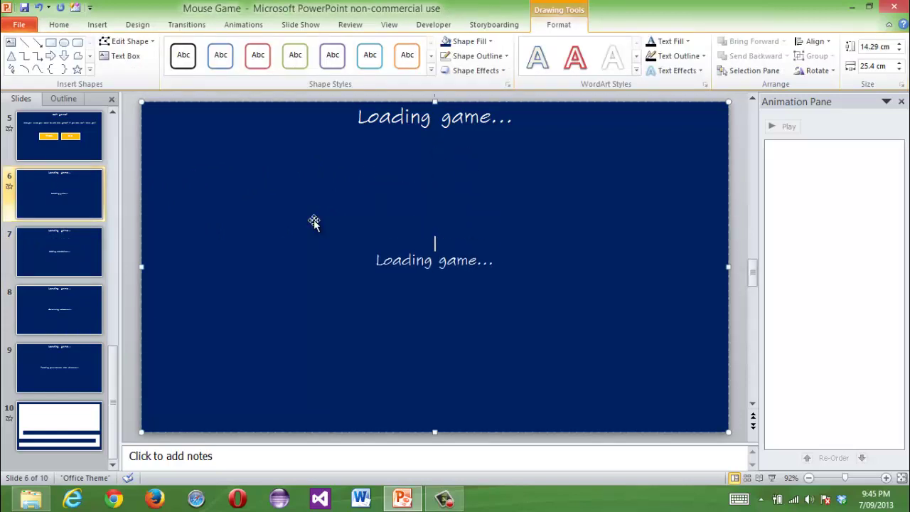
left_click(60, 418)
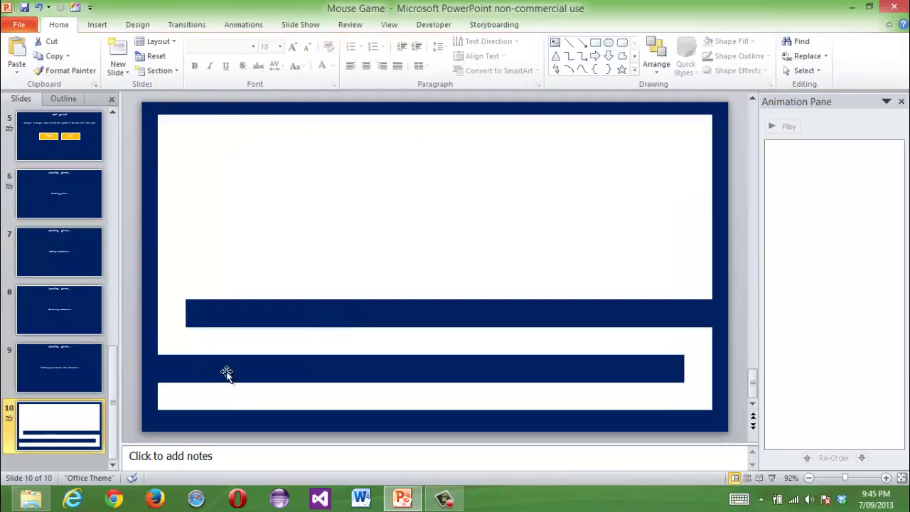
Step: Select the top block and the white maze strips on slide 10 and group them
left_click(286, 279)
left_click(71, 407)
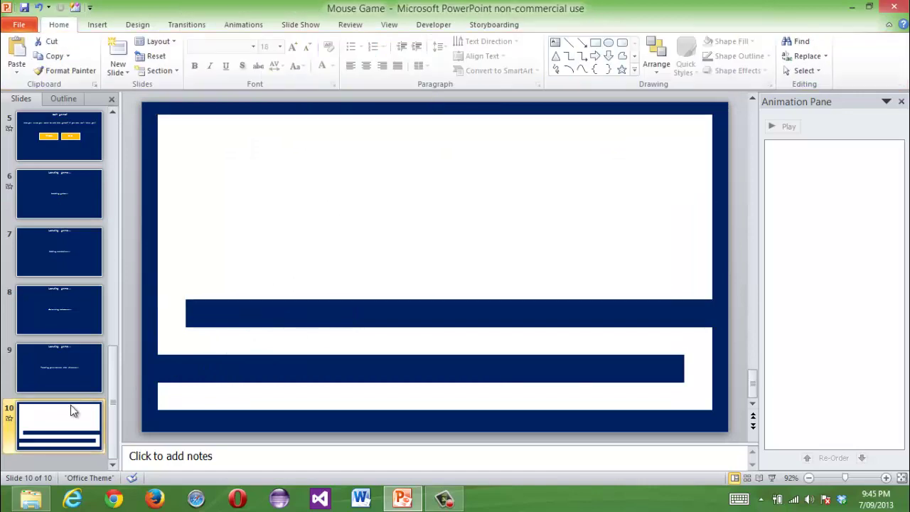
right_click(71, 411)
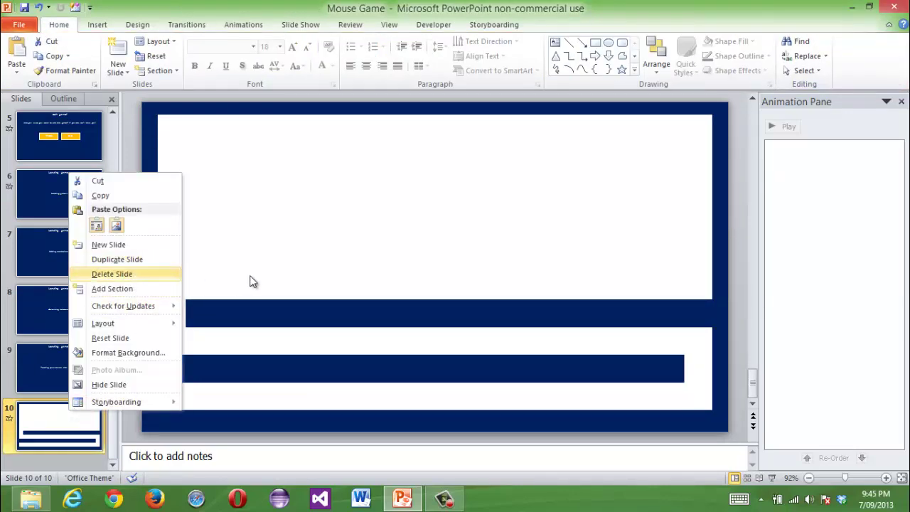
left_click(305, 277)
left_click(305, 277)
left_click(181, 320, "ctrl")
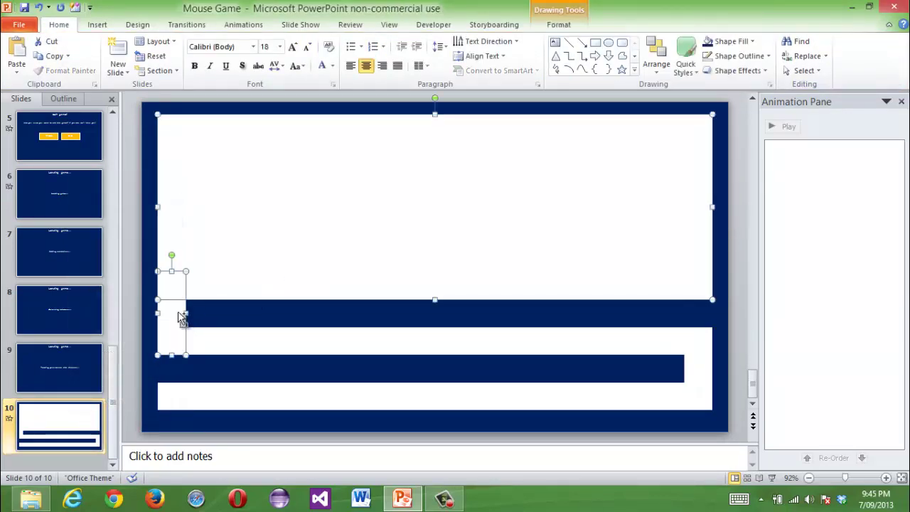
left_click(217, 344, "ctrl")
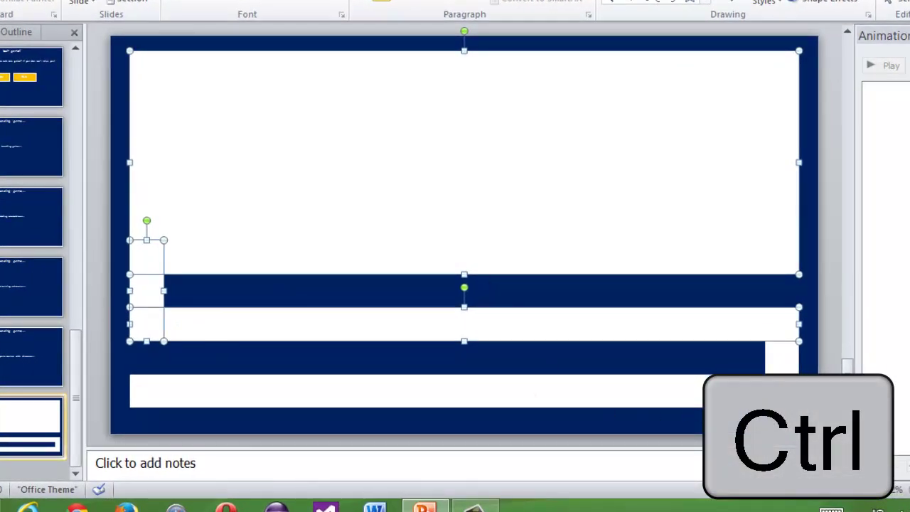
left_click(685, 385, "ctrl")
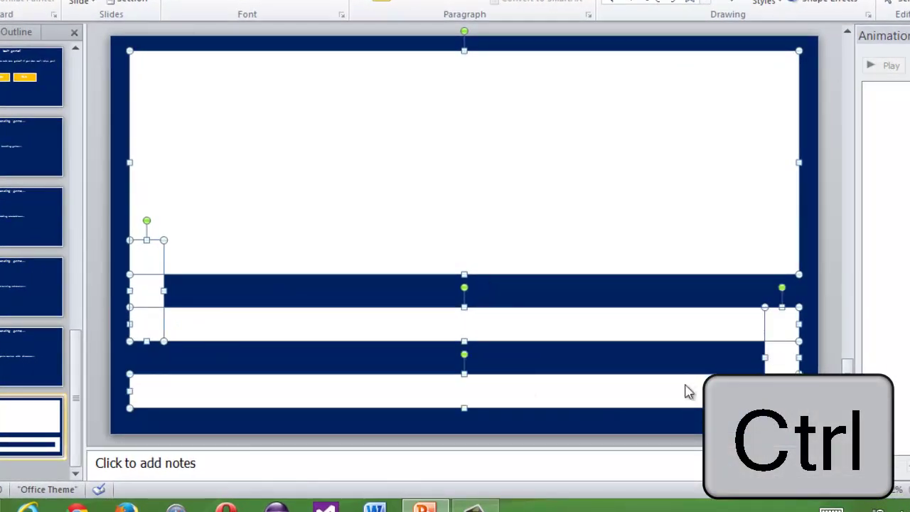
right_click(687, 390)
mouse_move(754, 241)
left_click(846, 242)
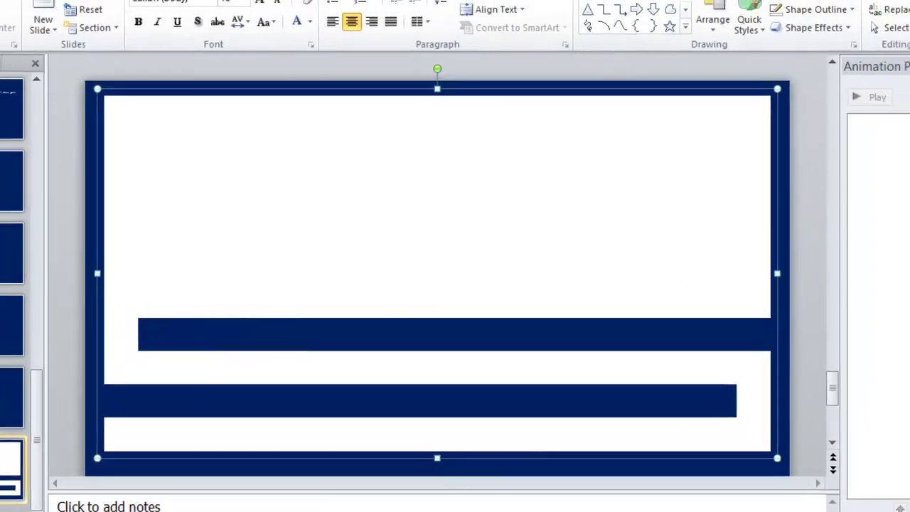
Step: Give the group a centred outer shadow preset
left_click(583, 17)
left_click(519, 71)
mouse_move(535, 163)
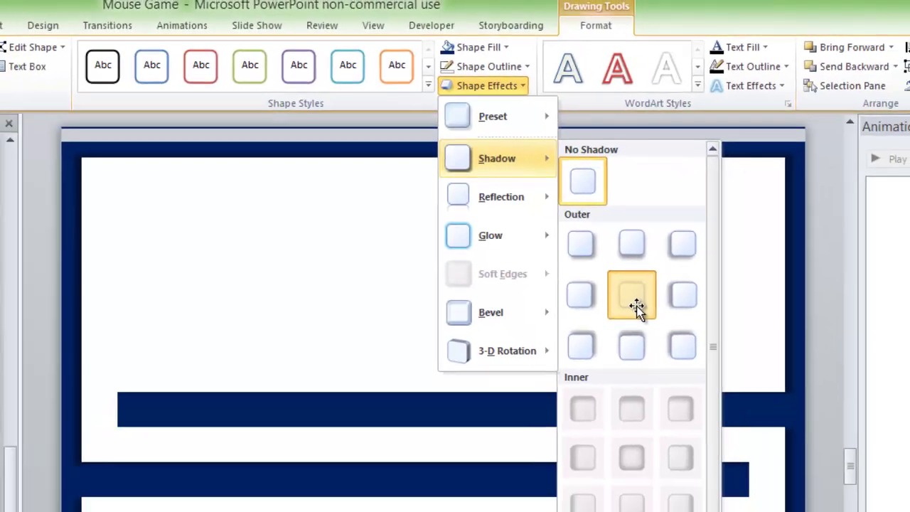
left_click(636, 306)
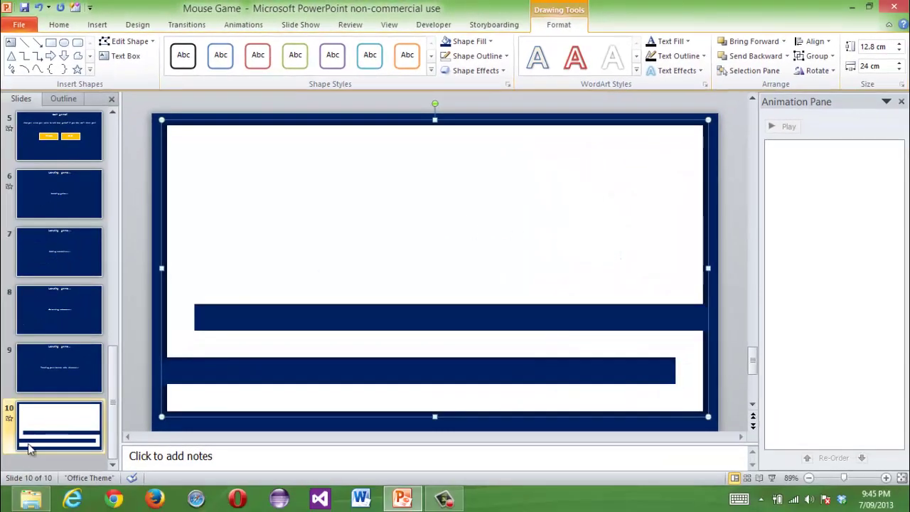
left_click(28, 443)
Step: Duplicate slide 10 as slide 11 and draw a rectangle covering almost the whole slide
right_click(64, 424)
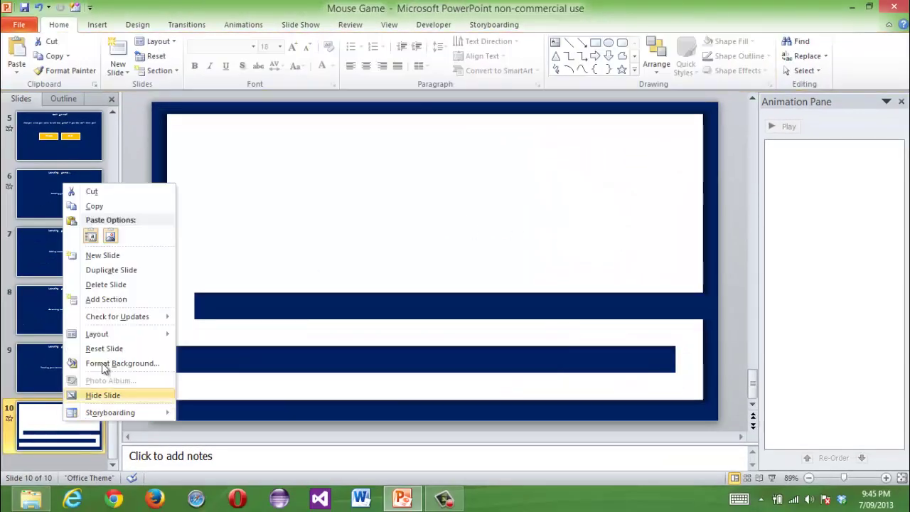
left_click(124, 270)
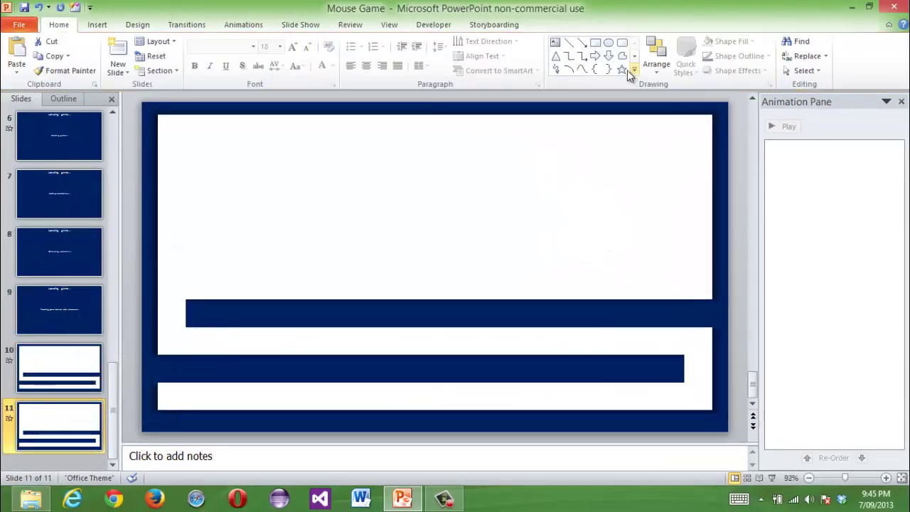
left_click(595, 44)
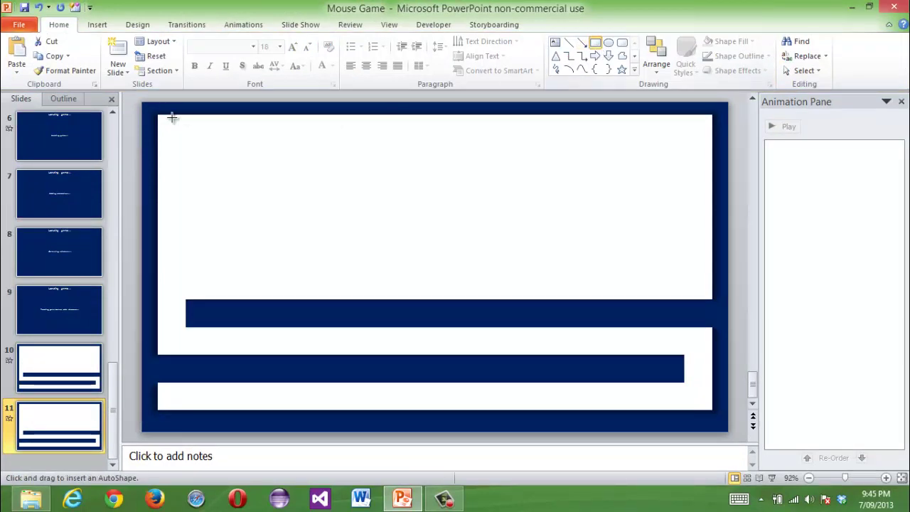
mouse_move(163, 121)
left_mouse_down()
mouse_move(414, 272)
mouse_move(678, 372)
mouse_move(715, 408)
mouse_move(707, 419)
left_mouse_up()
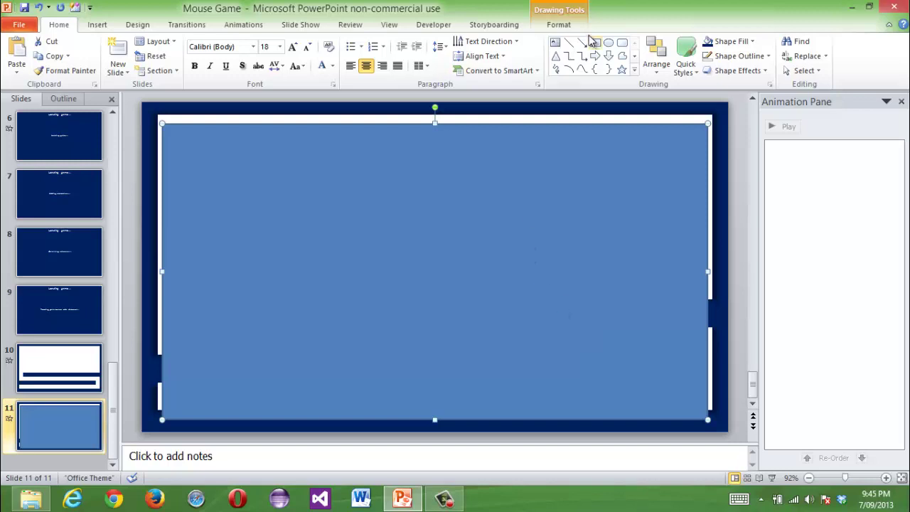
Step: Centre the rectangle vertically, give it an outer shadow, and fill it blue
left_click(825, 44)
left_click(833, 116)
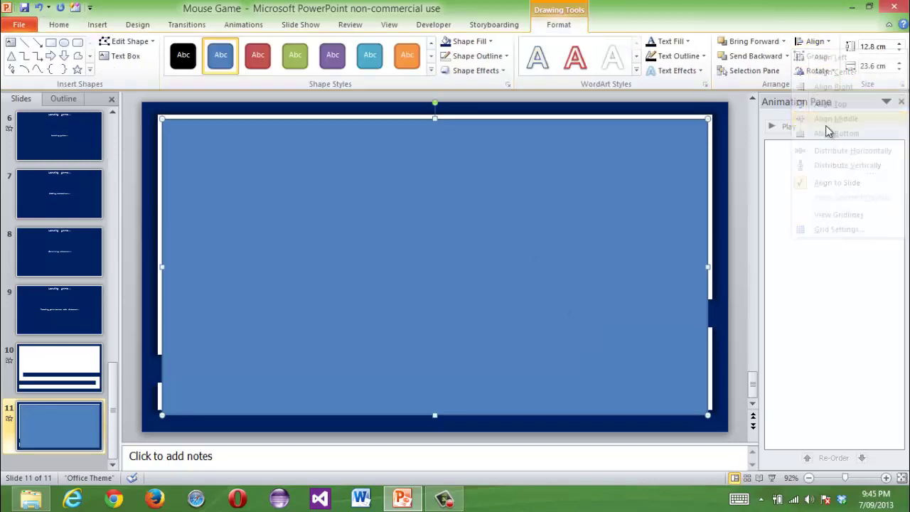
left_click(473, 70)
mouse_move(496, 126)
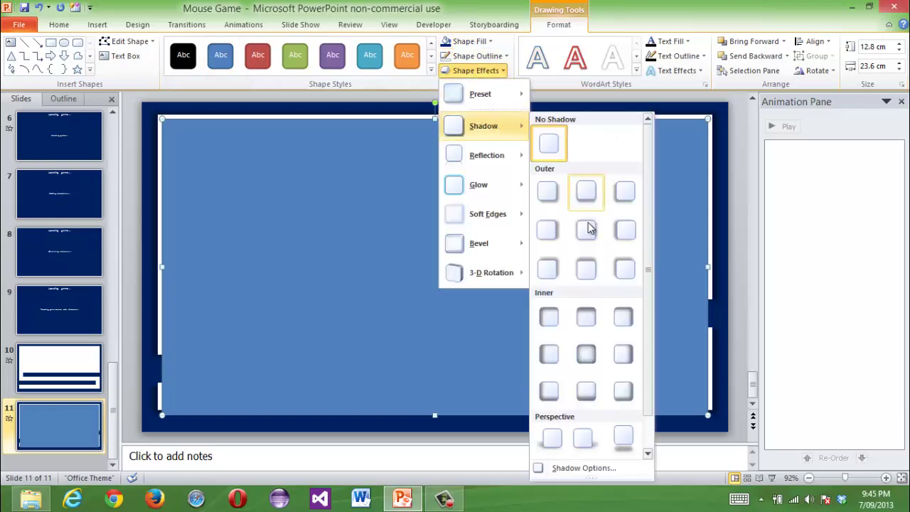
left_click(587, 225)
left_click(471, 42)
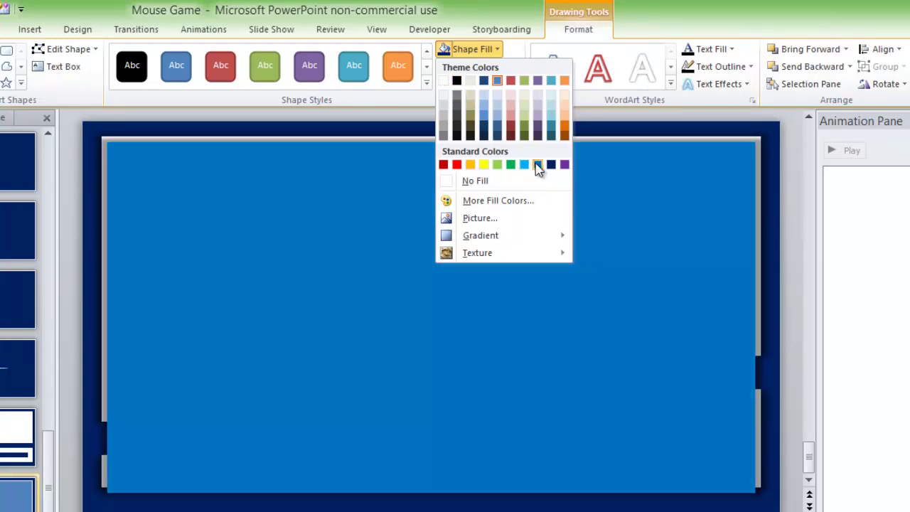
left_click(538, 166)
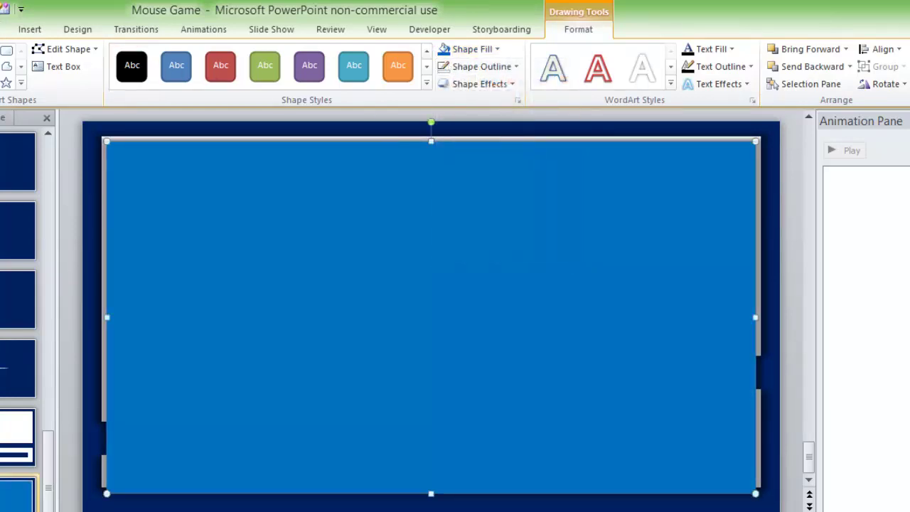
Step: Type 'Aww! You died!' in the rectangle in SketchFlow Print font
left_click(4, 29)
left_click(215, 55)
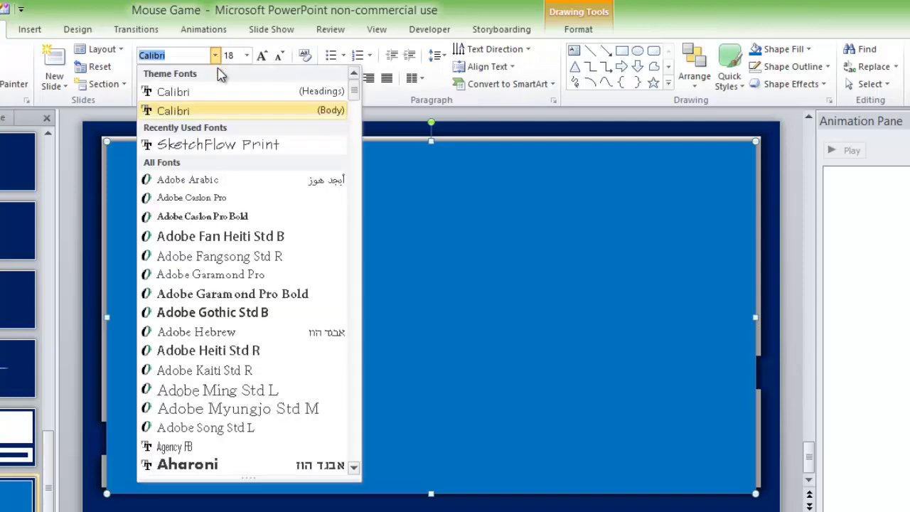
left_click(218, 144)
type("Aww! Y")
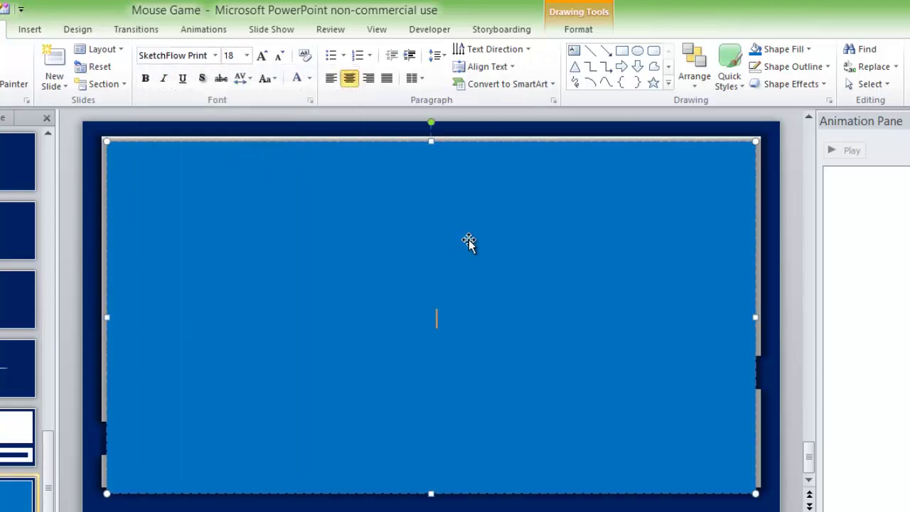
type("ou died!")
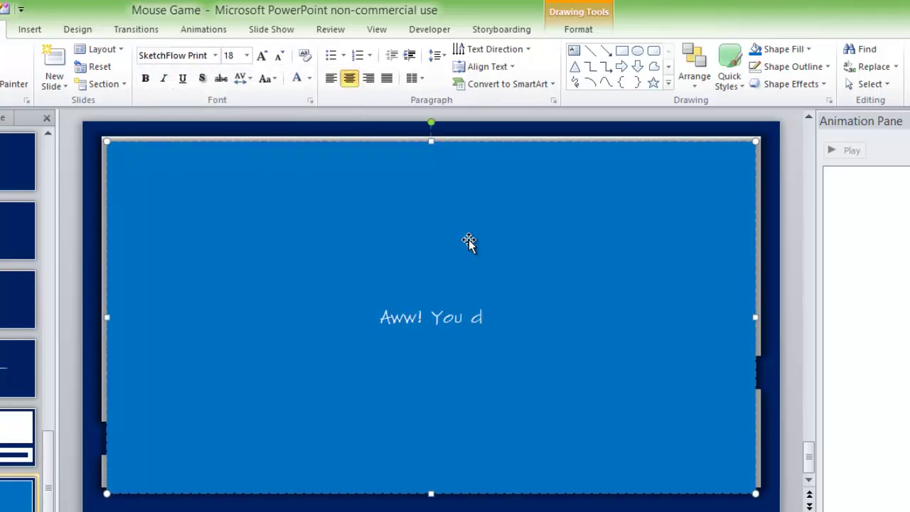
Step: Set the blue rectangle's text box vertical alignment to Top in Format Shape
right_click(484, 278)
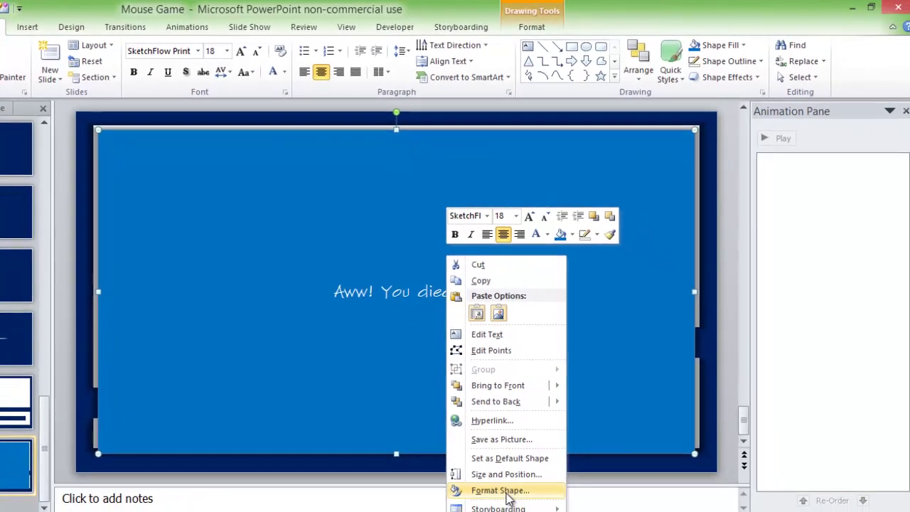
left_click(501, 490)
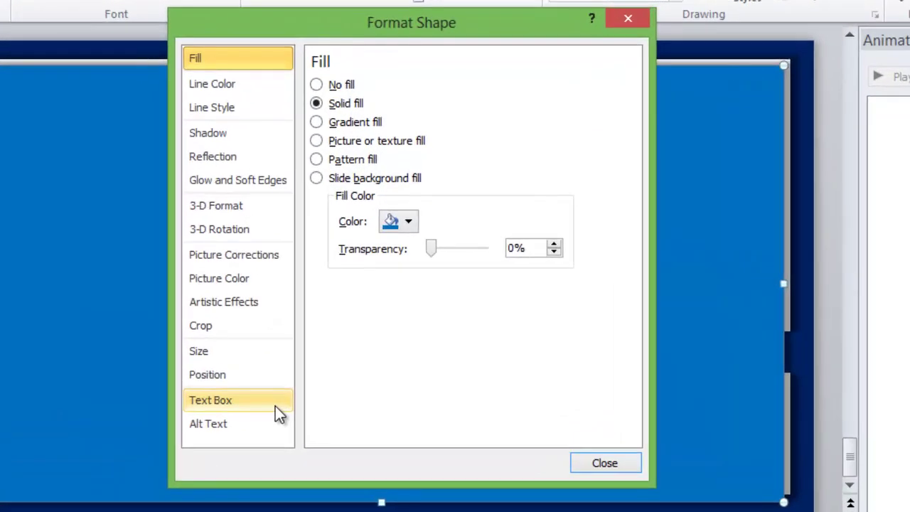
left_click(275, 406)
left_click(450, 113)
left_click(490, 149)
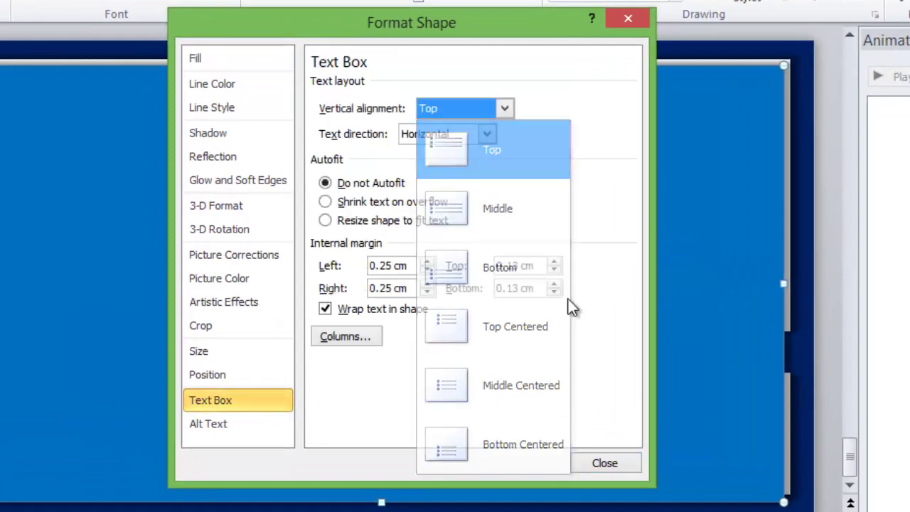
left_click(605, 463)
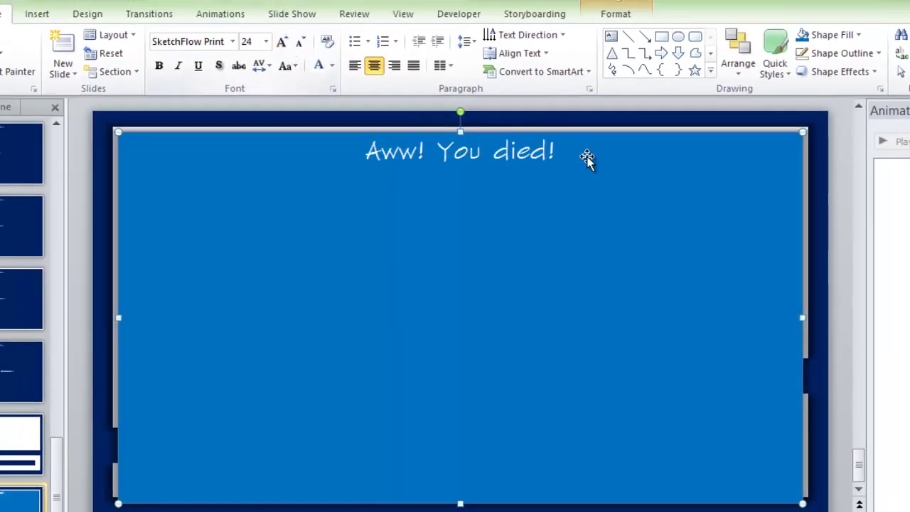
Step: Select the placeholder word 'gbf', shrink it to 18 pt, and centre it
left_click(414, 68)
left_click_drag(204, 204, 109, 204)
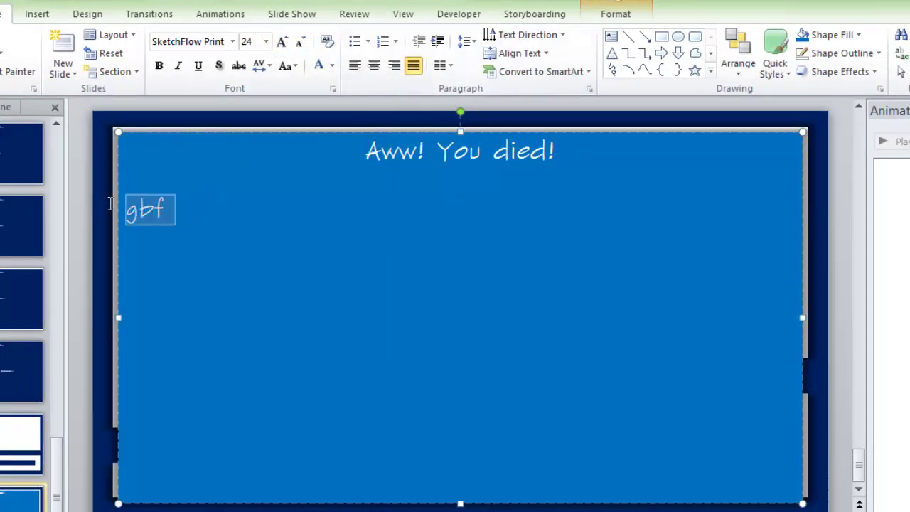
left_click(24, 223)
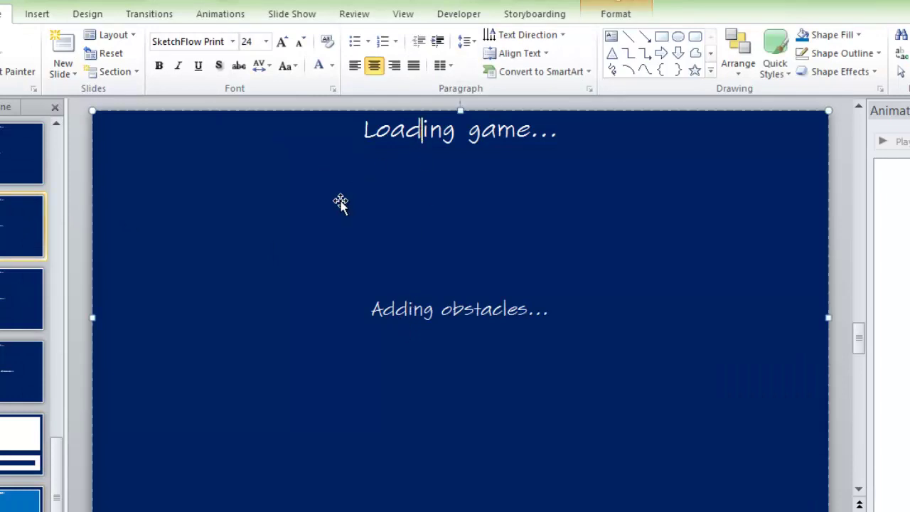
left_click(22, 502)
left_click(422, 156)
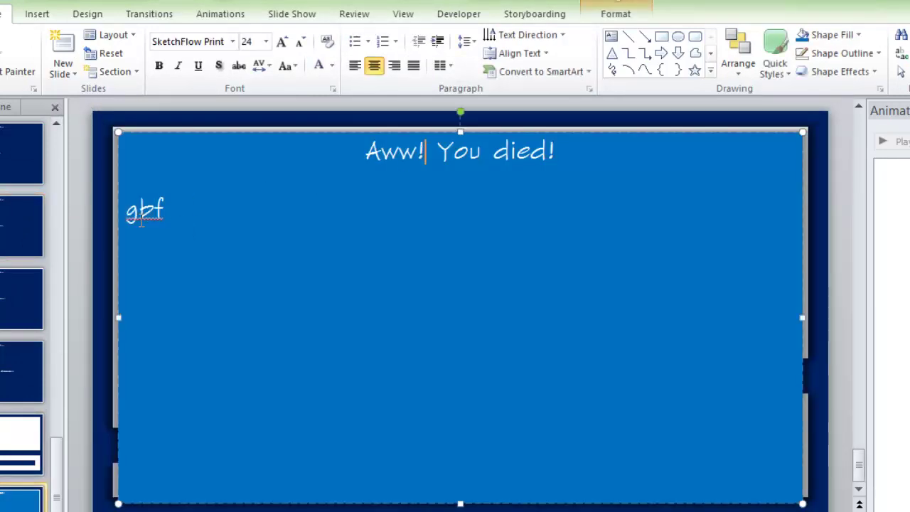
double_click(142, 211)
left_click(299, 43)
left_click(299, 42)
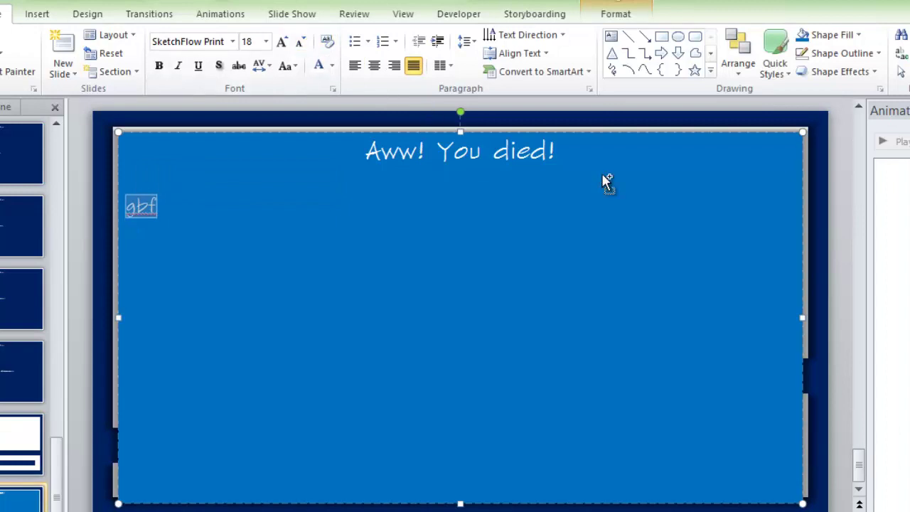
key("ctrl+e")
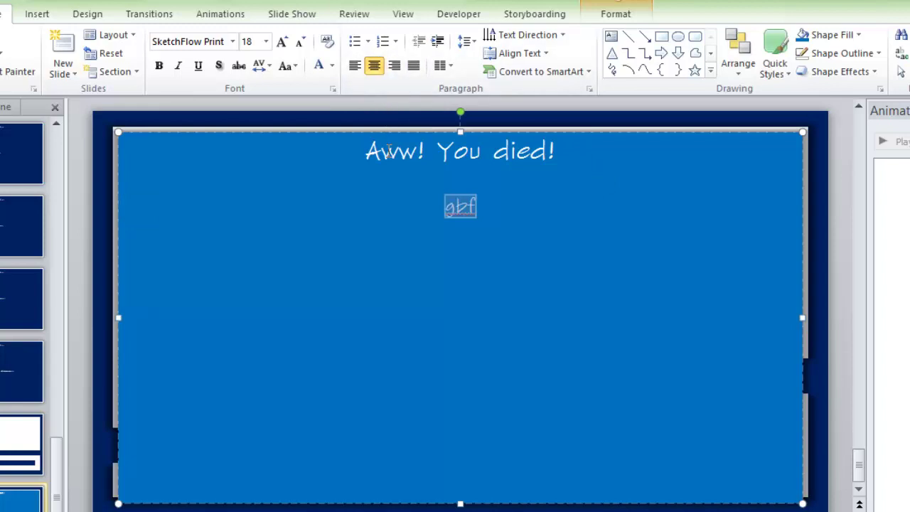
Step: Type the message telling players to click 'Play Again' to start again or 'Exit' to exit
type("ah no! yo")
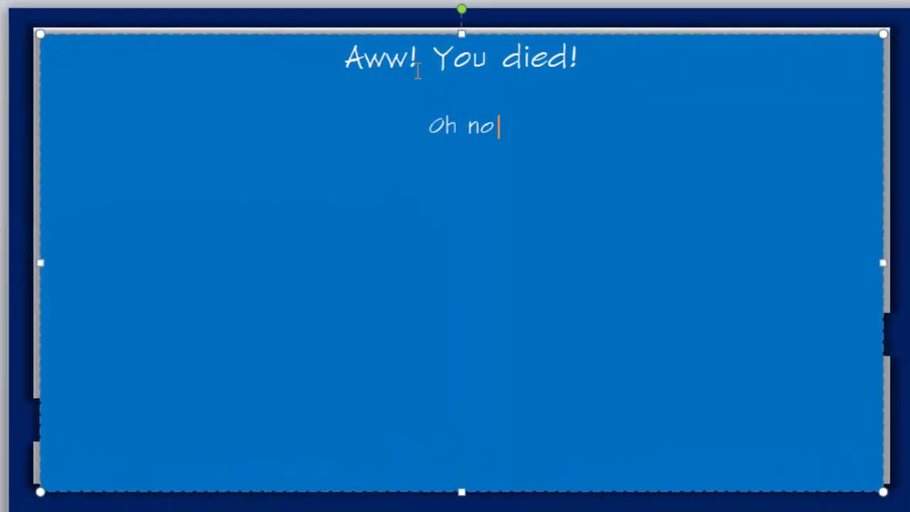
type("u died!")
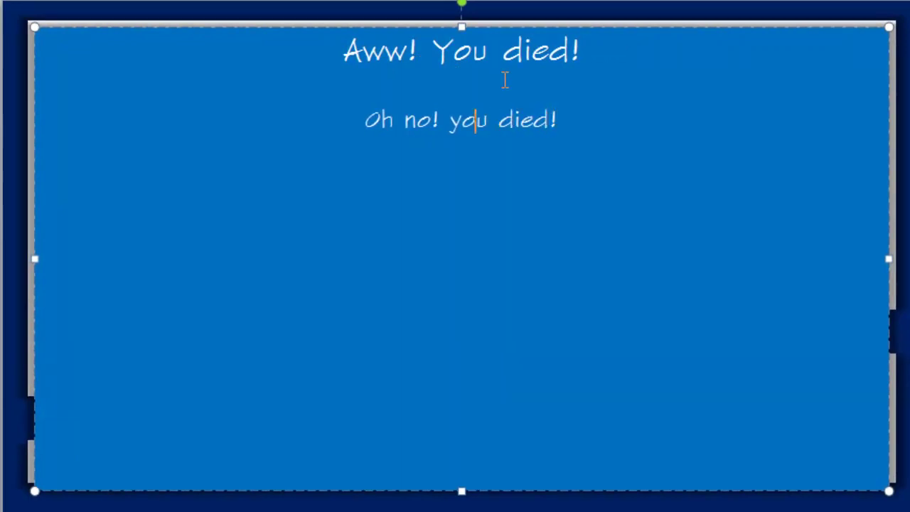
key("BackSpace")
type("Y")
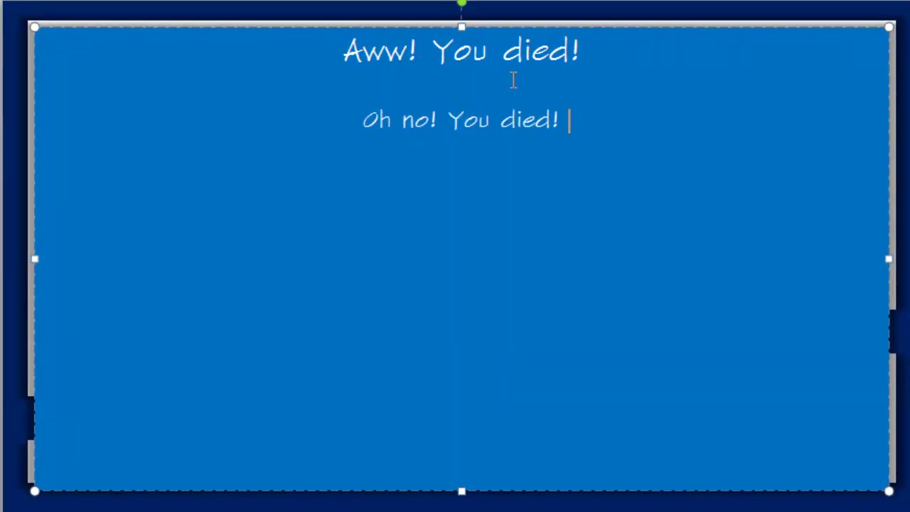
type(" Click ")
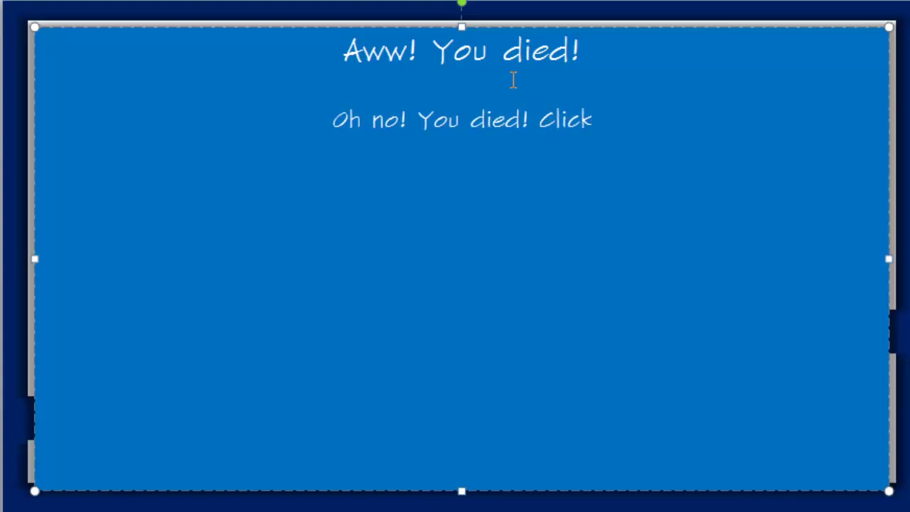
type("'Play G")
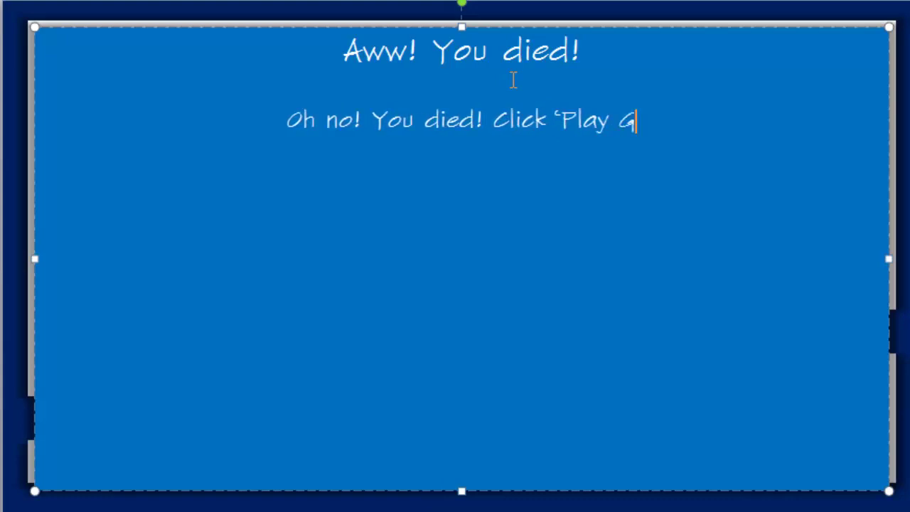
key("BackSpace")
type("a")
key("BackSpace")
type("Agin;")
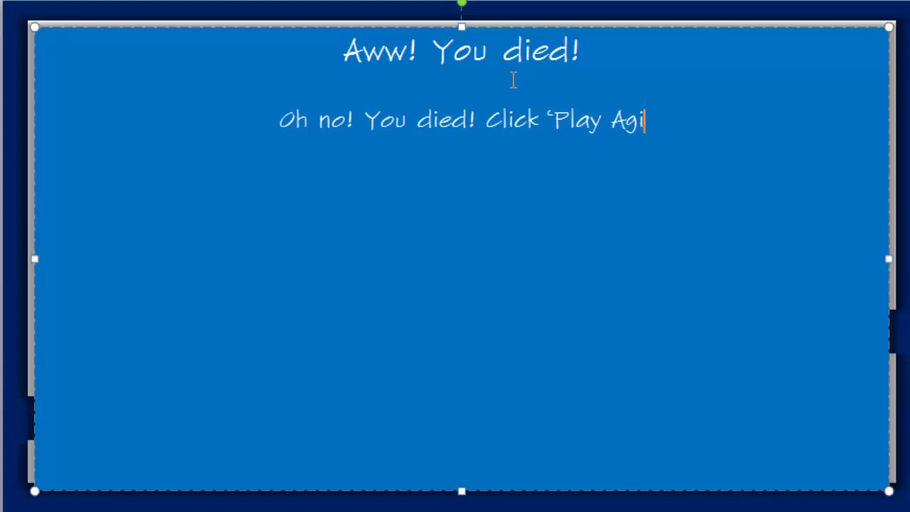
key("BackSpace")
key("BackSpace")
key("BackSpace")
type("ain")
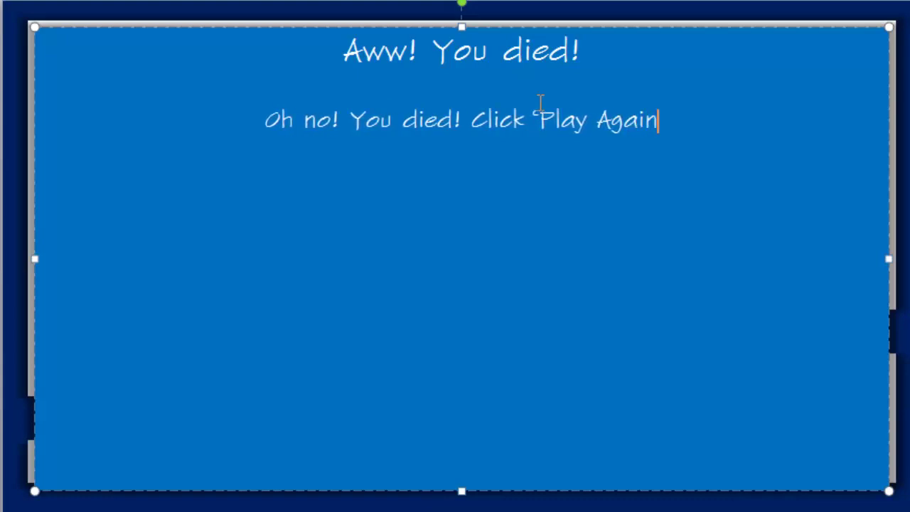
type("' to start aga")
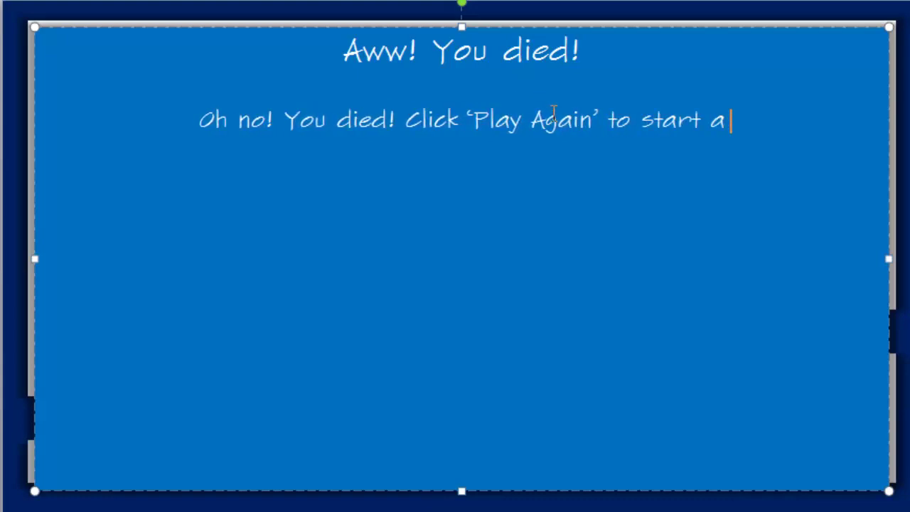
type("in.")
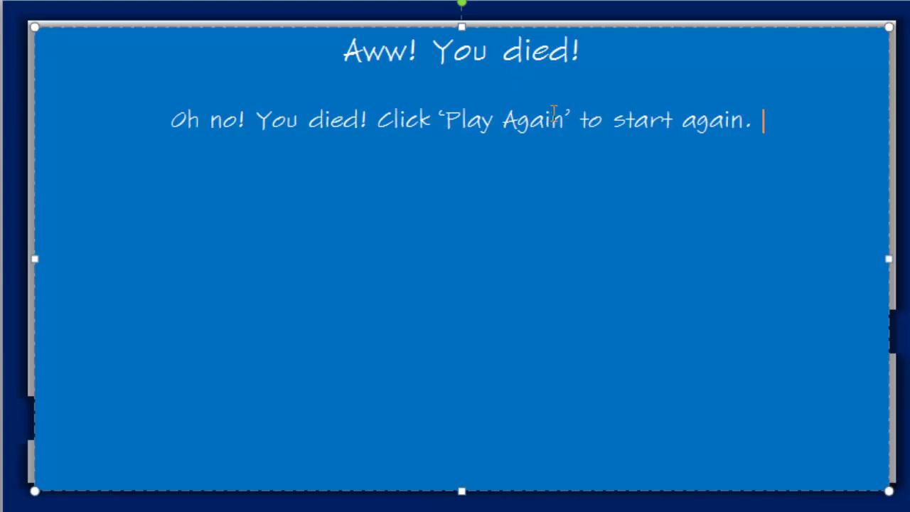
type(" or pre")
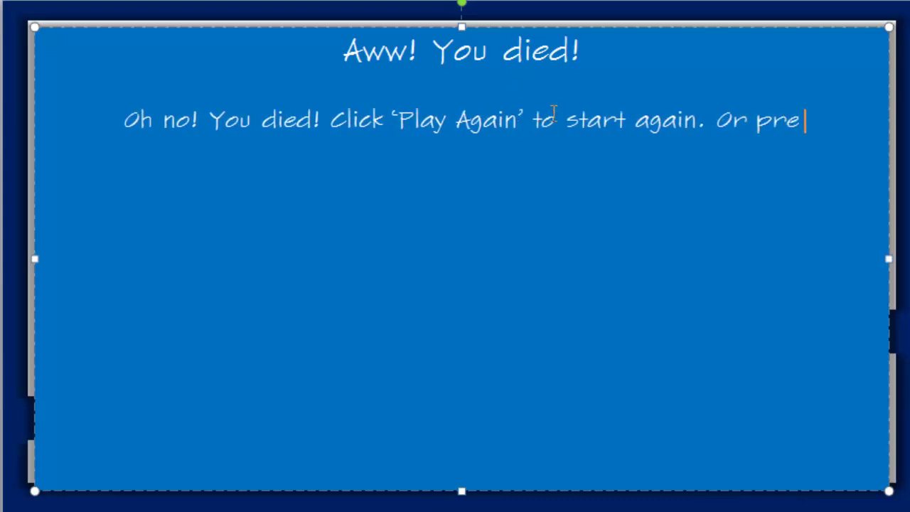
type("ss '")
key("BackSpace")
key("BackSpace")
key("BackSpace")
key("BackSpace")
key("BackSpace")
key("BackSpace")
key("BackSpace")
type("clcik")
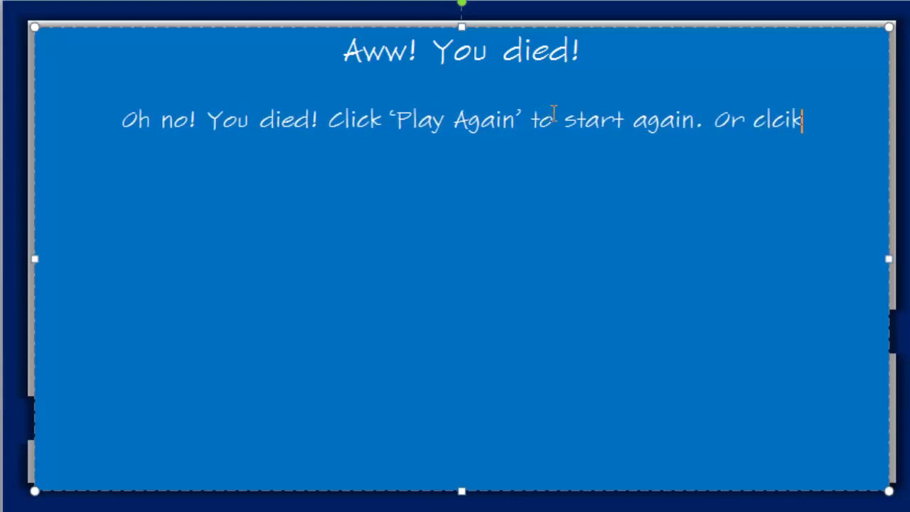
type(" 'E")
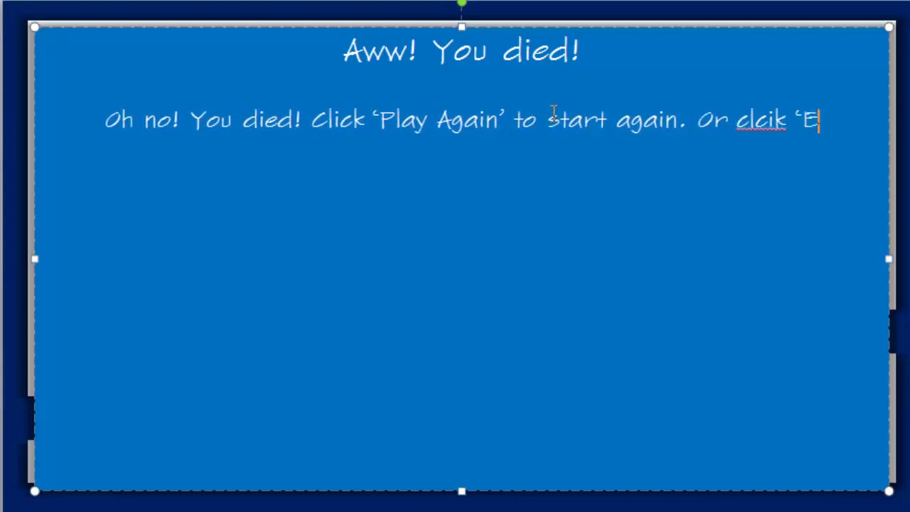
type("xit' to exit ")
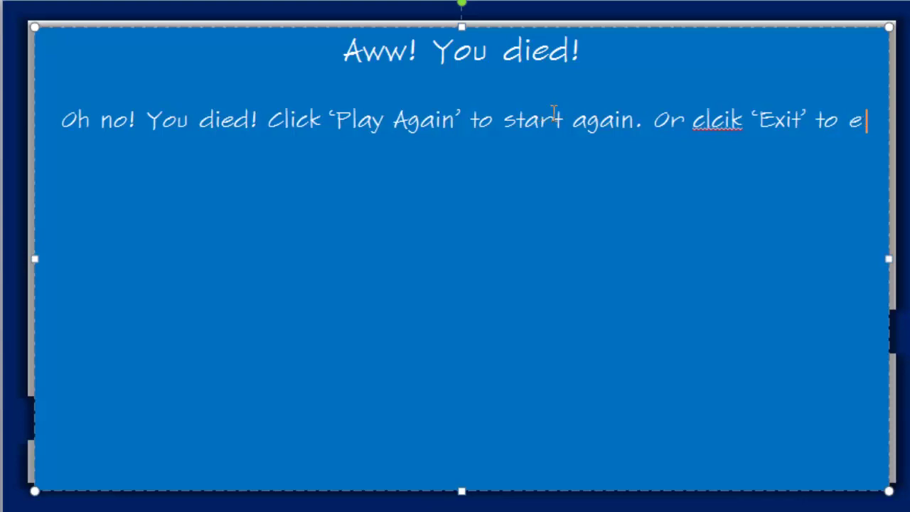
type("game.")
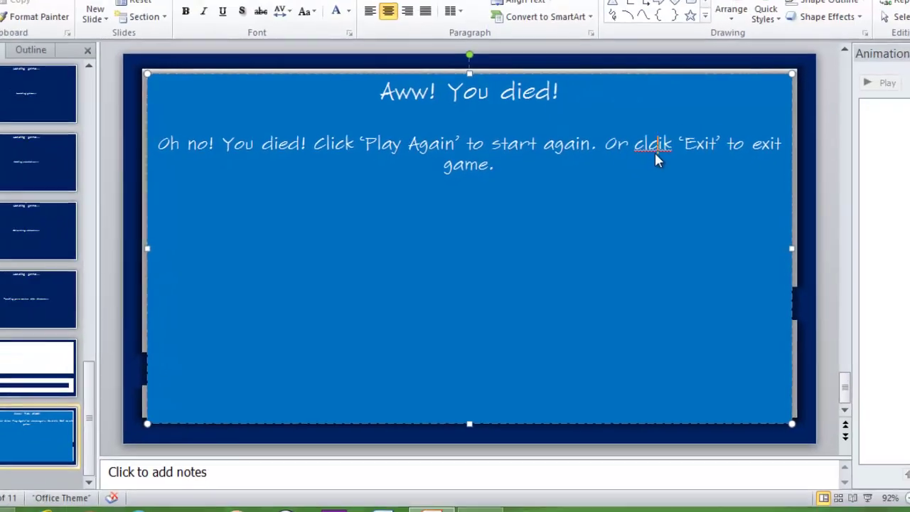
right_click(724, 121)
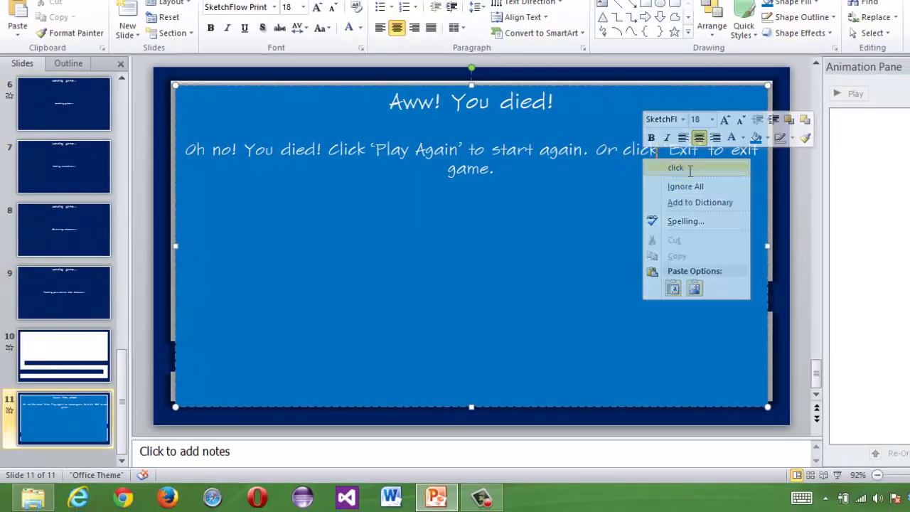
Step: Correct 'clcik' to 'click', glance at slides 7 and 10, then reselect slide 11's message
left_click(675, 168)
left_click(102, 427)
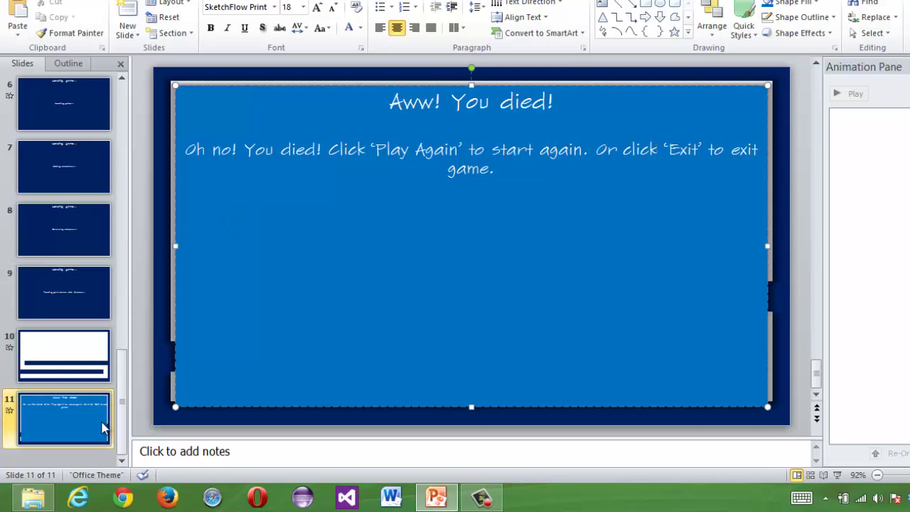
left_click(78, 170)
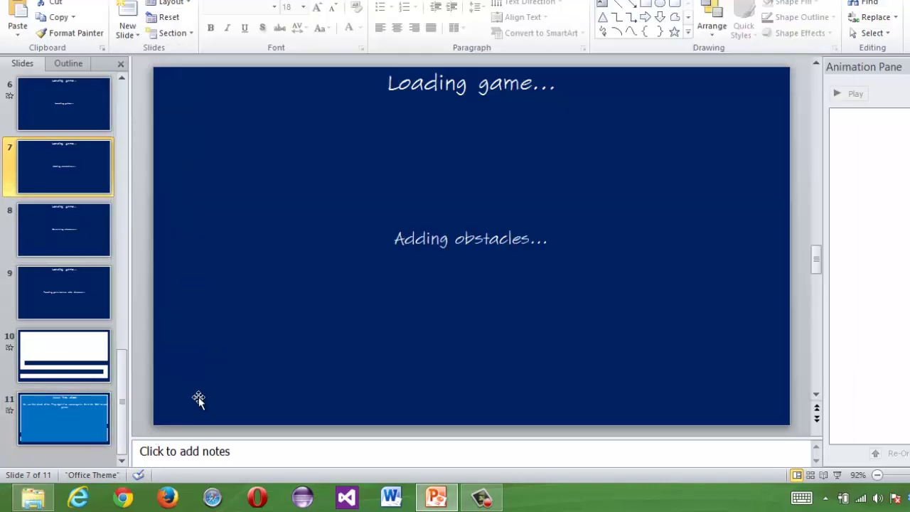
left_click(74, 377)
left_click(79, 395)
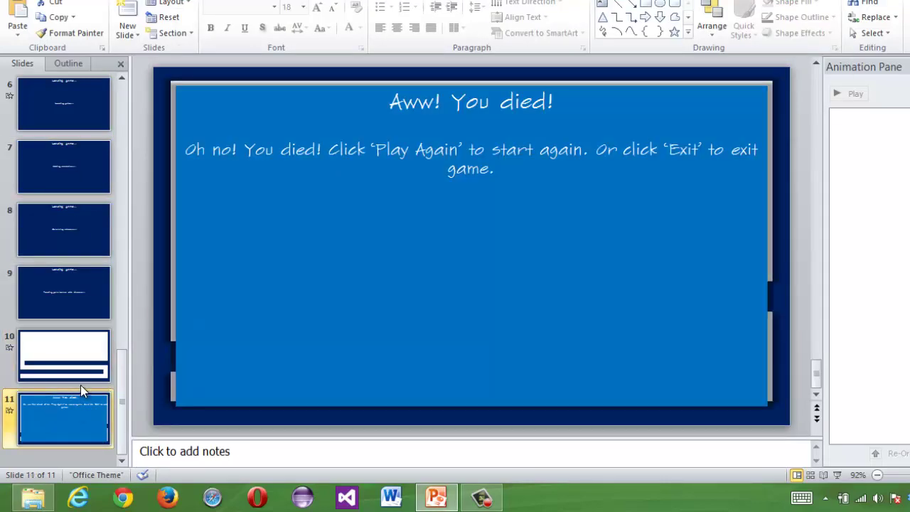
left_click(96, 366)
left_click(73, 410)
left_click(538, 151)
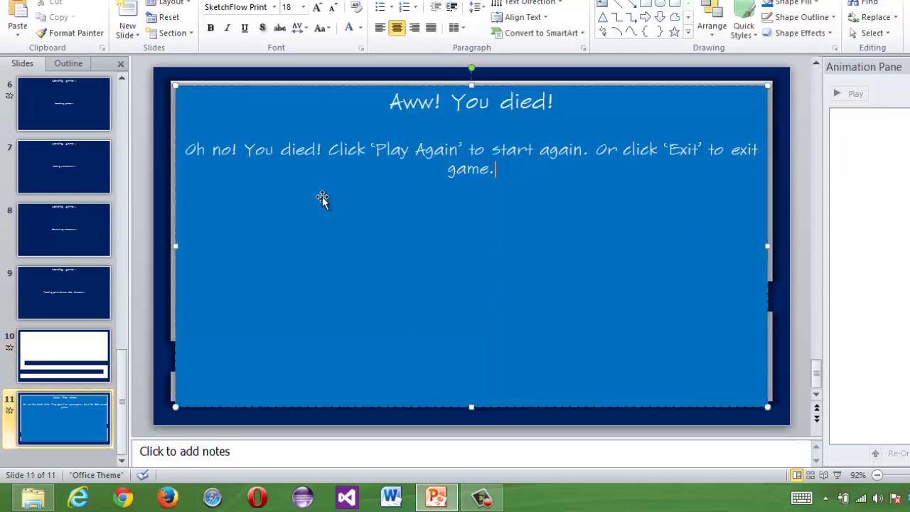
Step: Copy the Yes and No buttons from the 'Exit game?' slide onto slide 11
scroll(57, 213, "up", 3)
left_click(64, 167)
left_click(450, 266)
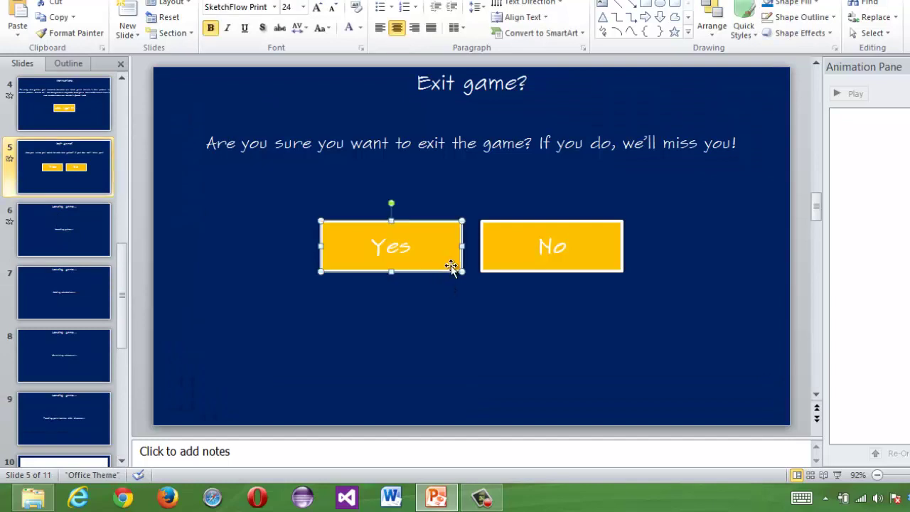
left_click(522, 244, "shift")
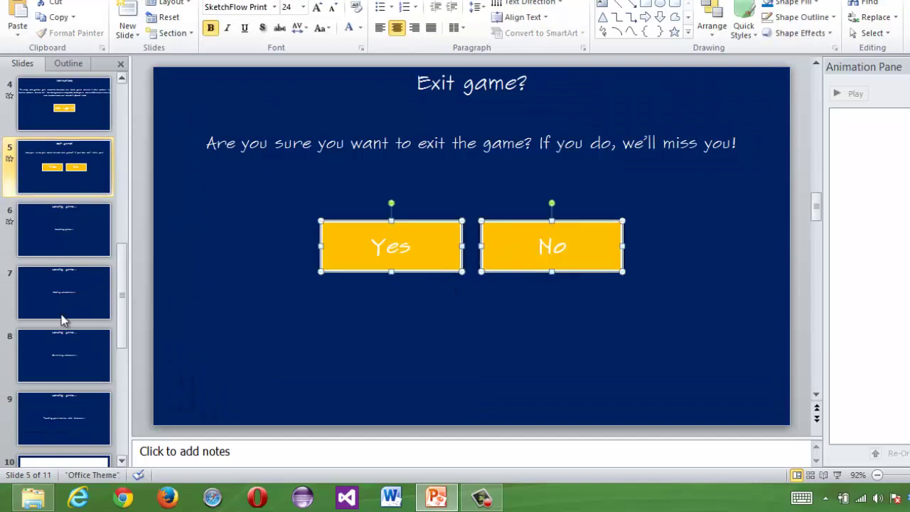
scroll(61, 320, "down", 2)
left_click(61, 413)
key("ctrl+v")
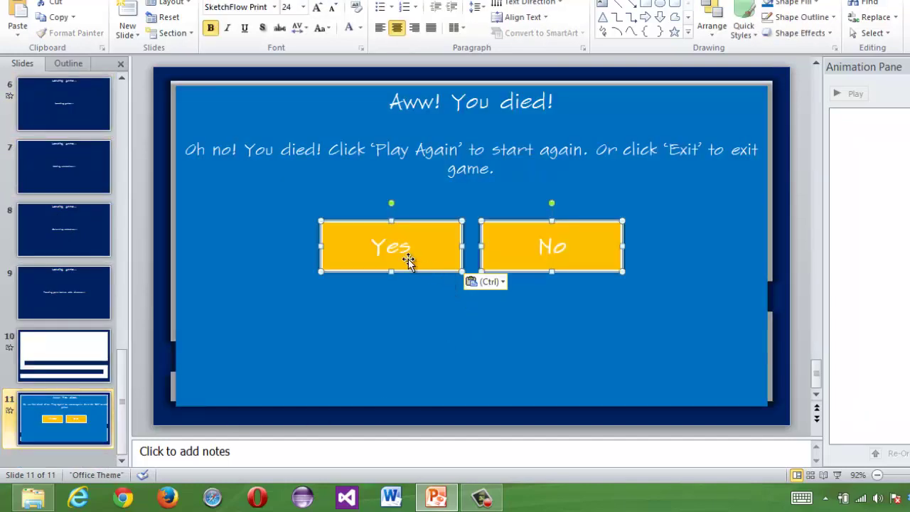
Step: Relabel the pasted buttons 'Play Again' and 'Exit'
double_click(396, 244)
type("P")
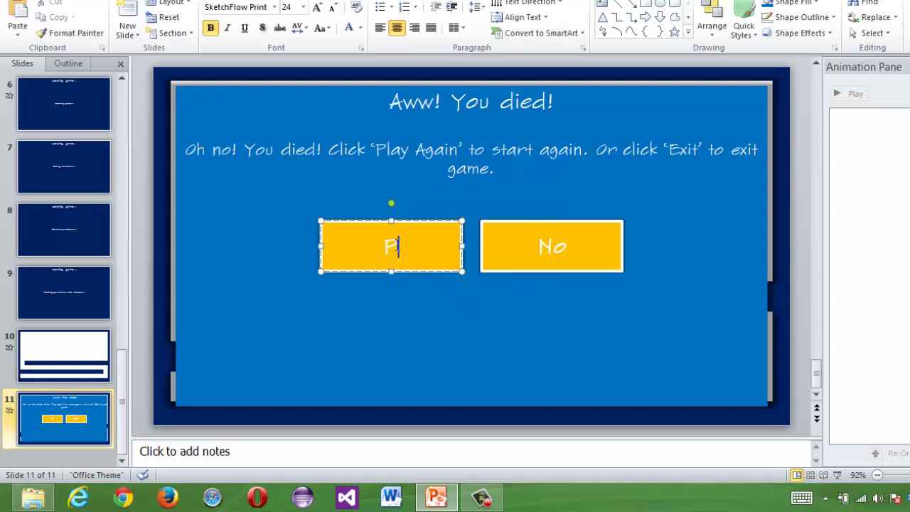
type("lay Again")
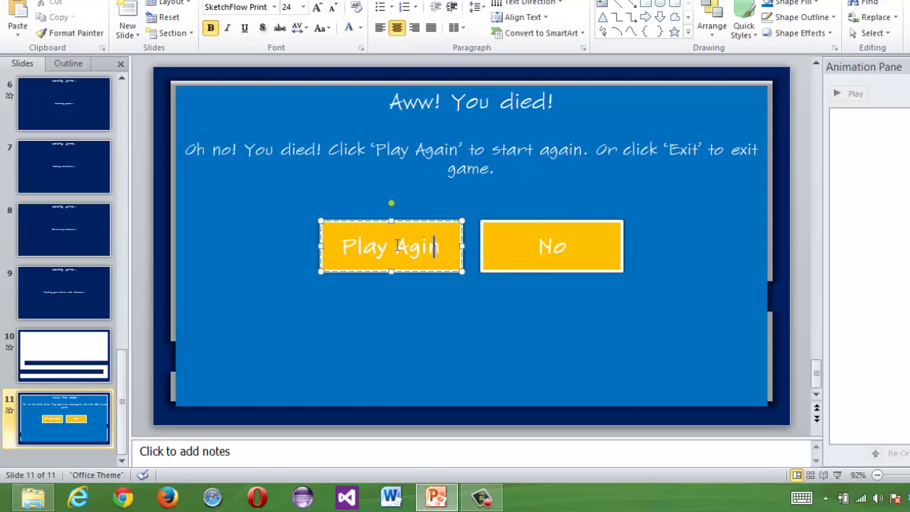
key("BackSpace")
key("BackSpace")
key("BackSpace")
key("BackSpace")
type("gain")
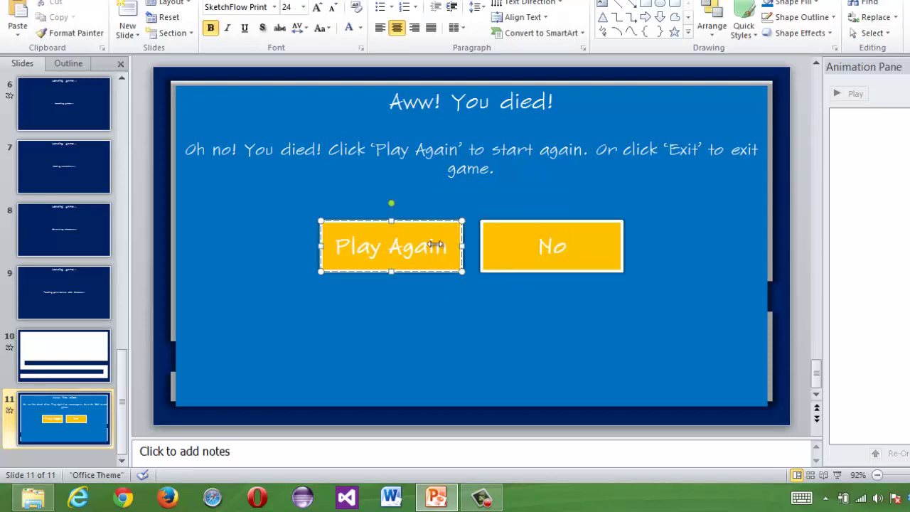
left_click_drag(584, 252, 564, 249)
double_click(564, 249)
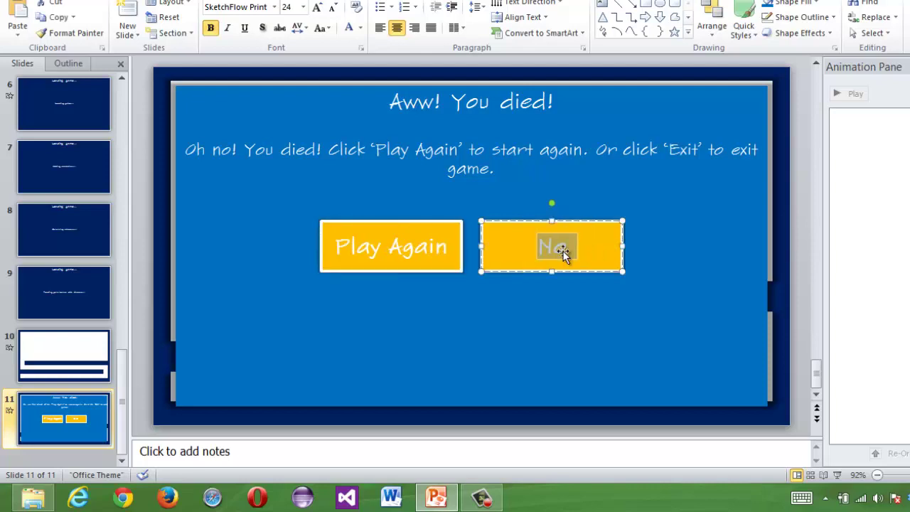
type("Exit")
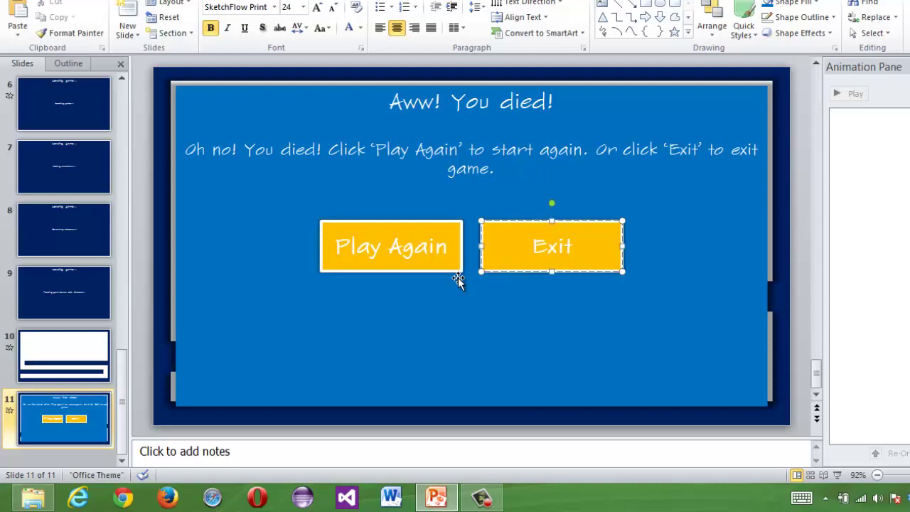
Step: Remove the hyperlink from the Play Again button
left_click(459, 276)
left_click(522, 265, "shift")
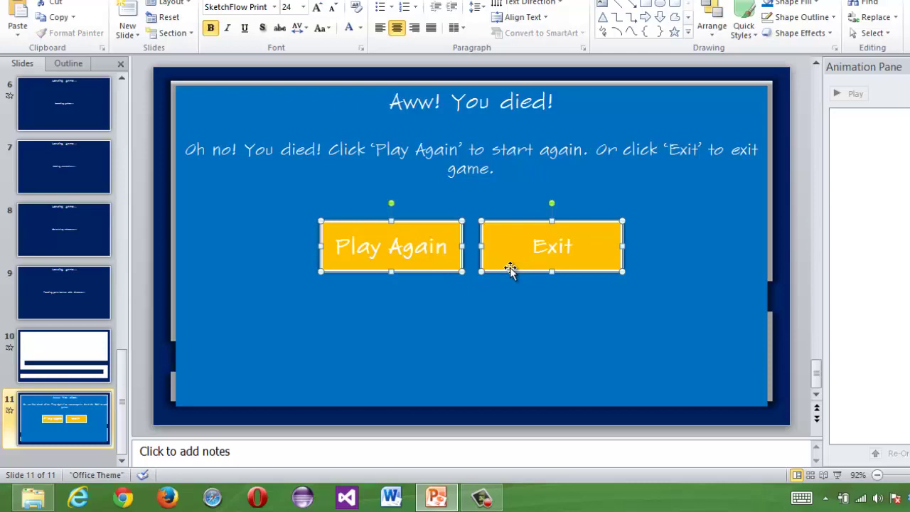
right_click(455, 262)
key("Escape")
left_click(426, 292)
left_click(430, 252)
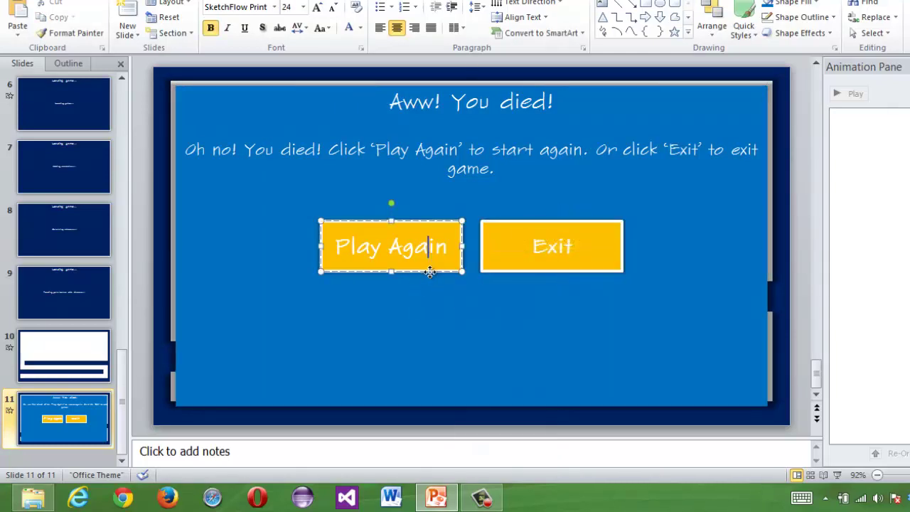
right_click(430, 273)
left_click(494, 176)
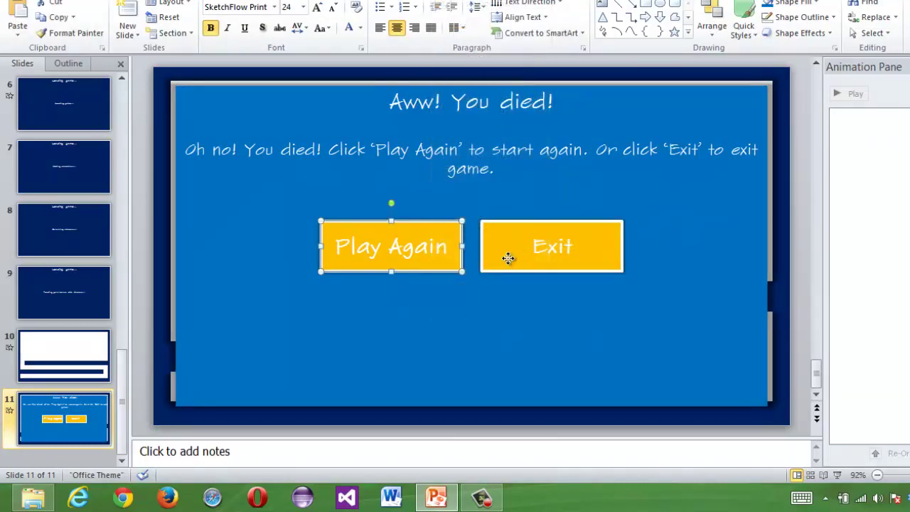
left_click(508, 258)
right_click(511, 240)
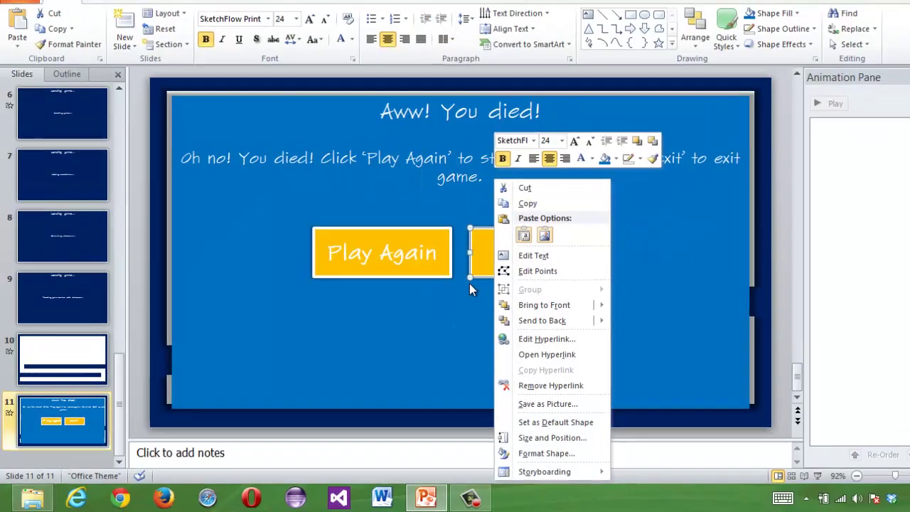
Step: Test the Exit button in the slide show, then return to the 'Aww! You died!' slide
key("Escape")
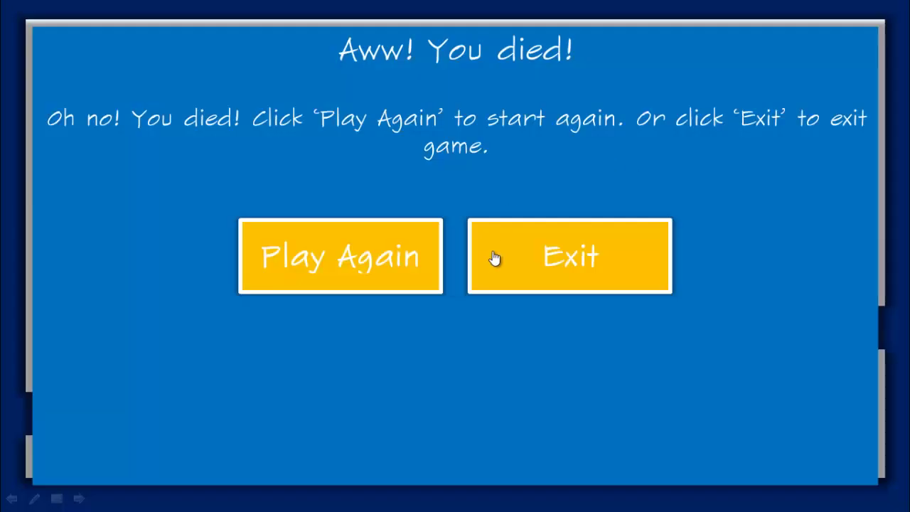
left_click(493, 261)
left_click(654, 263)
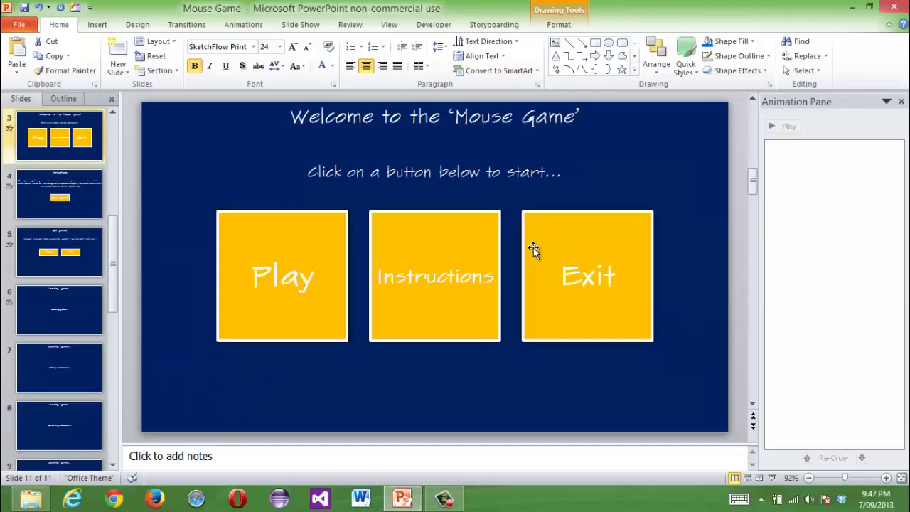
scroll(42, 342, "down", 3)
left_click(46, 422)
Step: Link the Exit button to Slide 5, 'Exit game?', and play the show from this slide
left_click(487, 281)
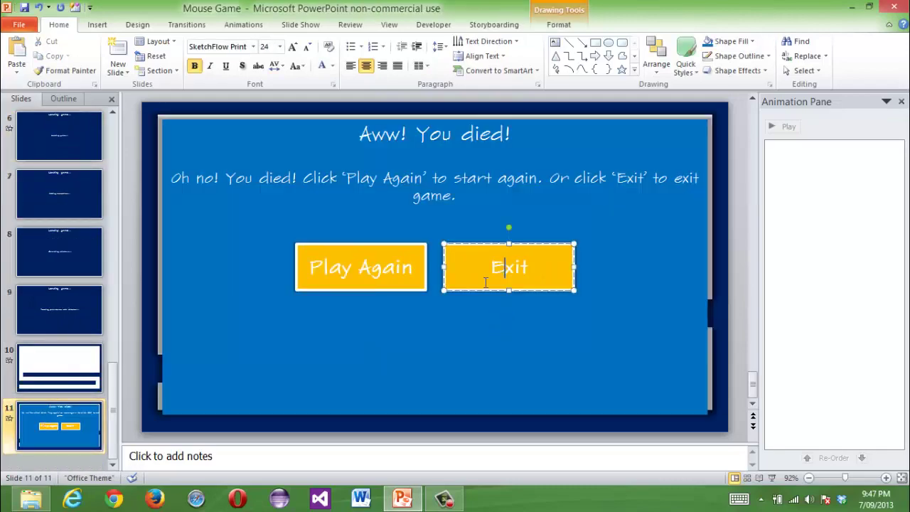
right_click(469, 291)
left_click(526, 154)
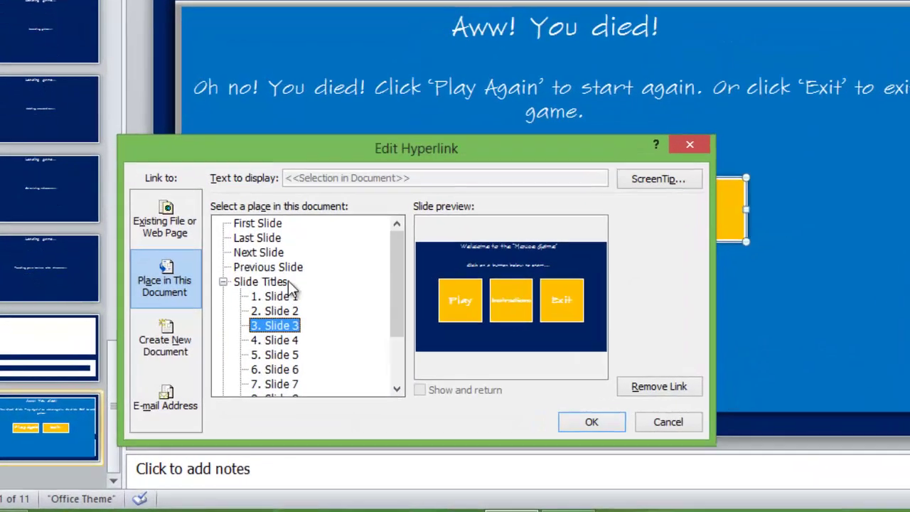
double_click(290, 273)
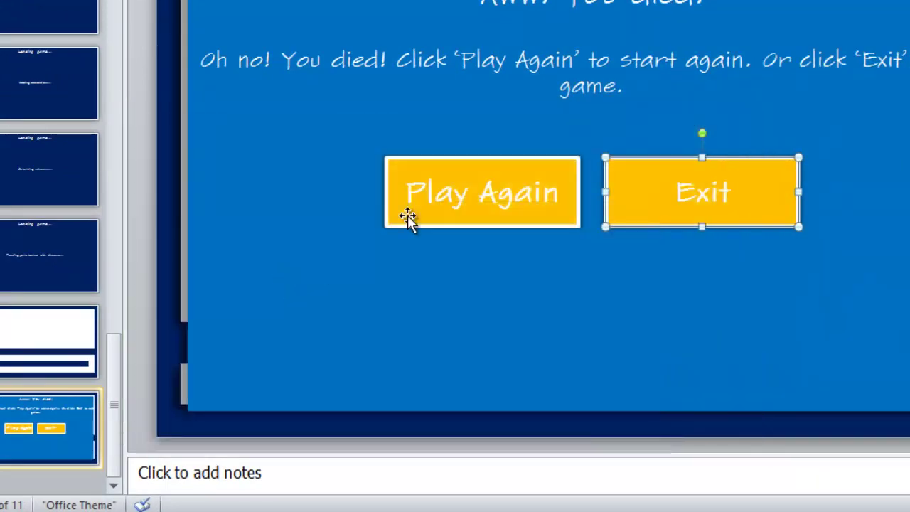
right_click(632, 192)
left_click(682, 257)
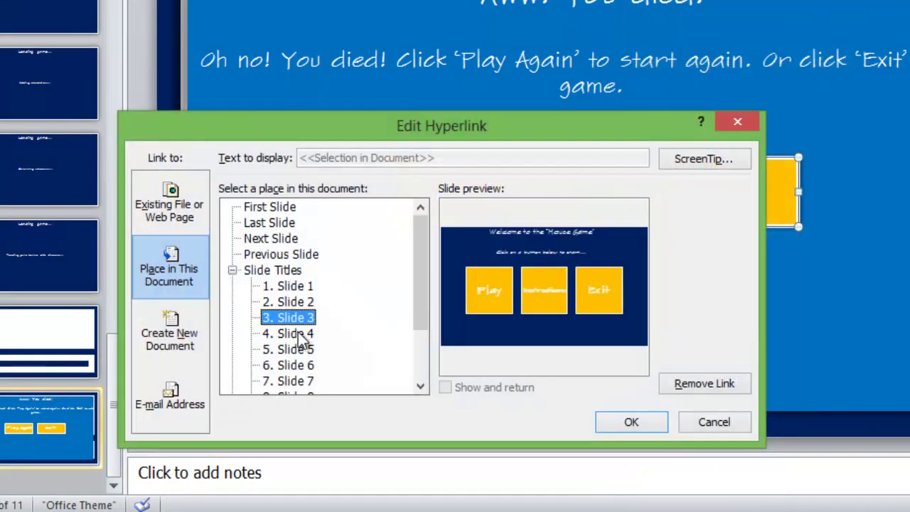
left_click(302, 334)
left_click(298, 365)
left_click(298, 349)
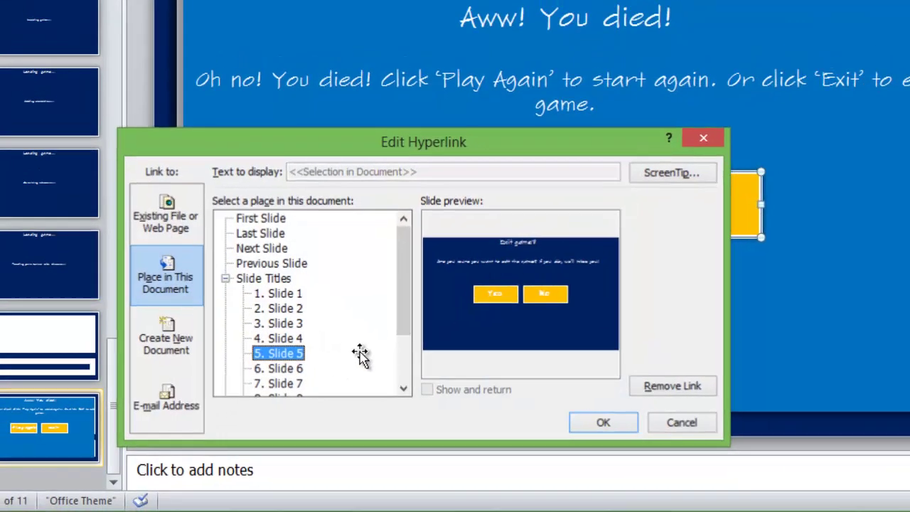
double_click(357, 354)
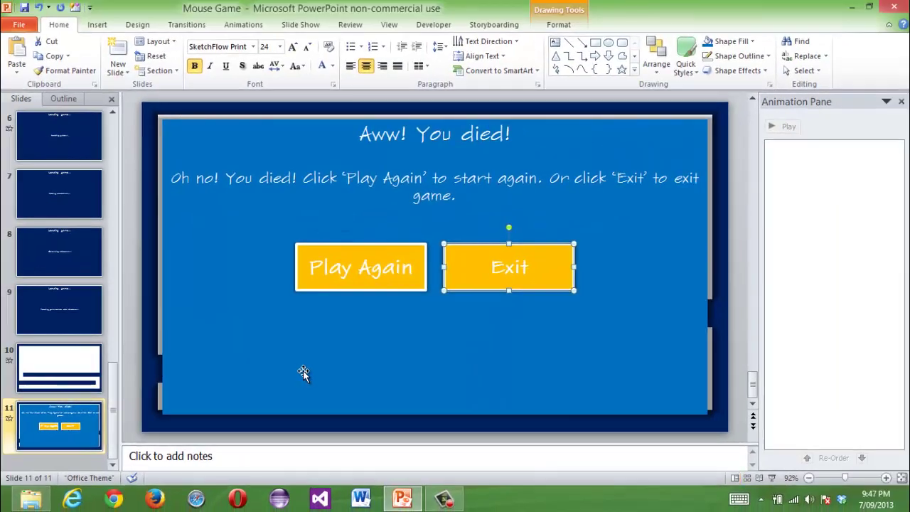
key("shift+F5")
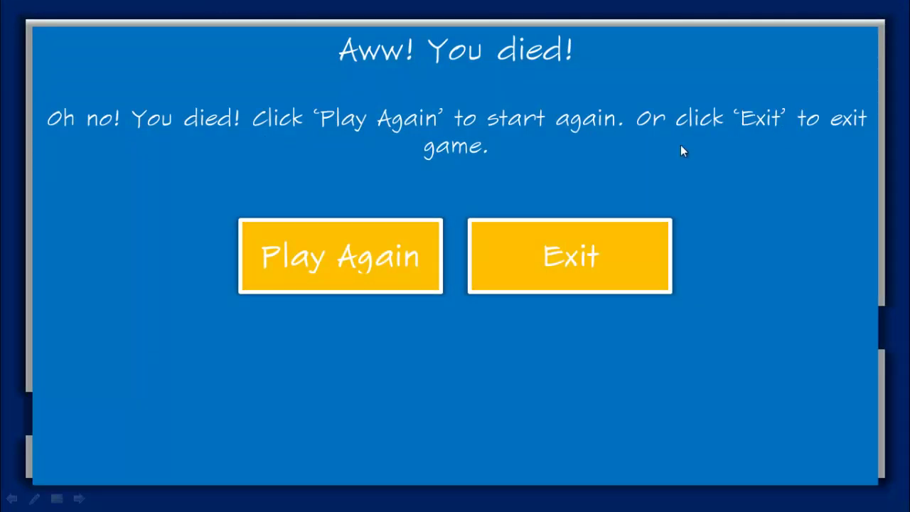
left_click(560, 277)
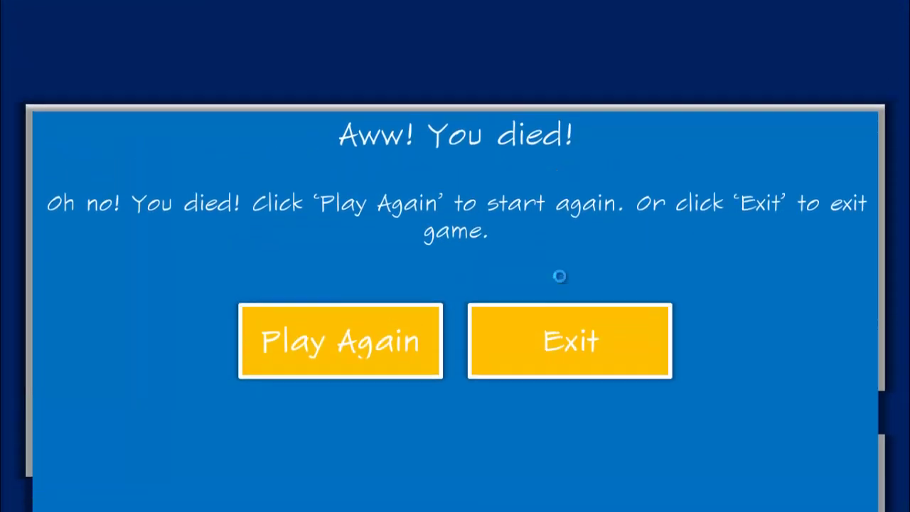
left_click(548, 271)
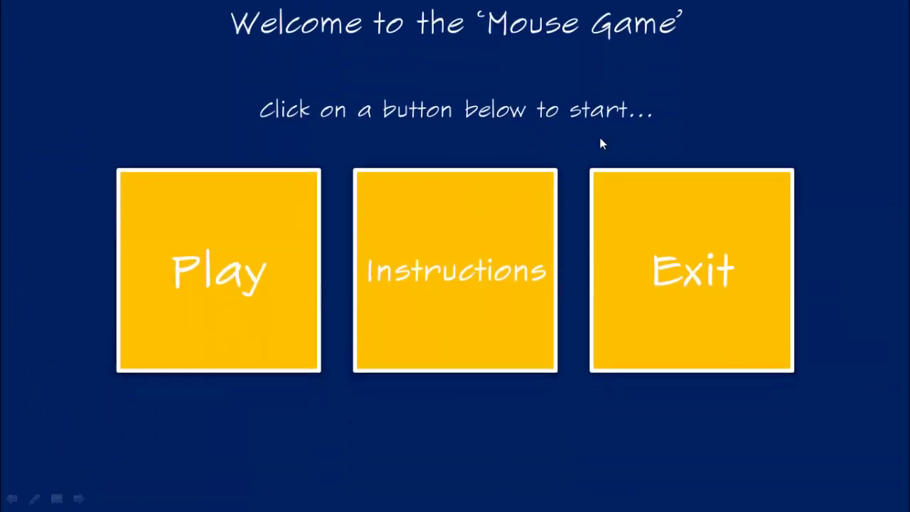
key("Escape")
scroll(71, 319, "down", 5)
left_click(59, 425)
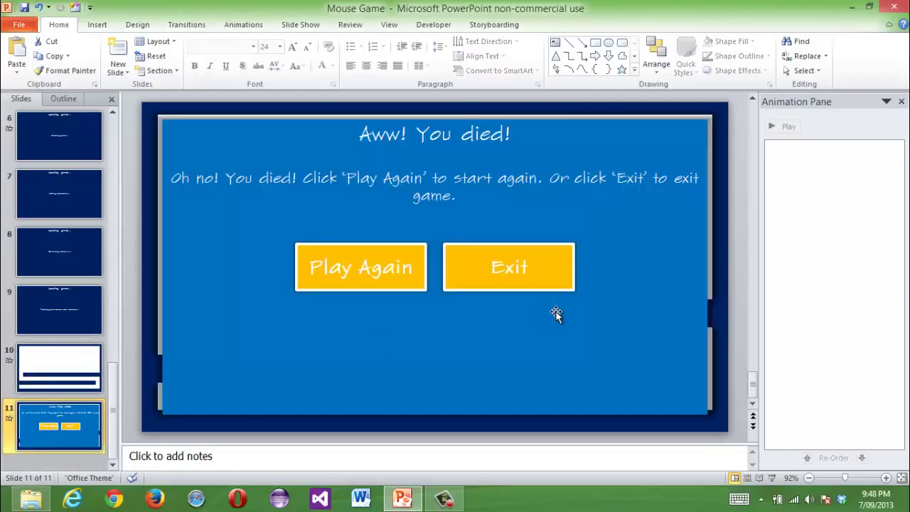
Step: Give the Exit button a click action that hyperlinks to End Show
left_click(525, 285)
right_click(526, 282)
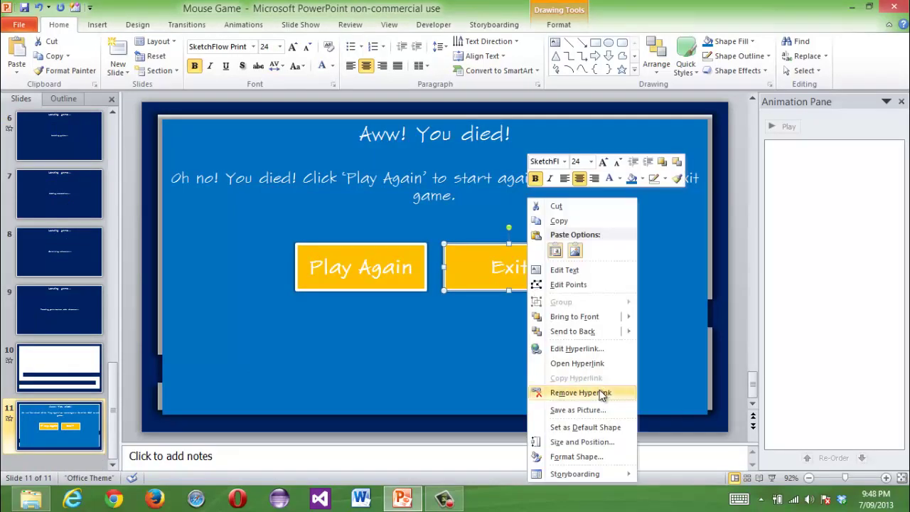
left_click(97, 24)
left_click(315, 55)
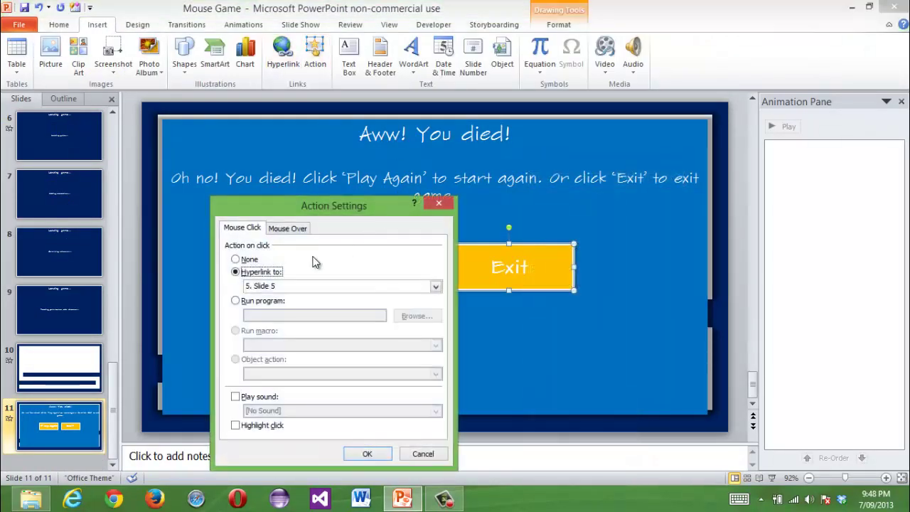
left_click(436, 286)
scroll(270, 325, "up", 1)
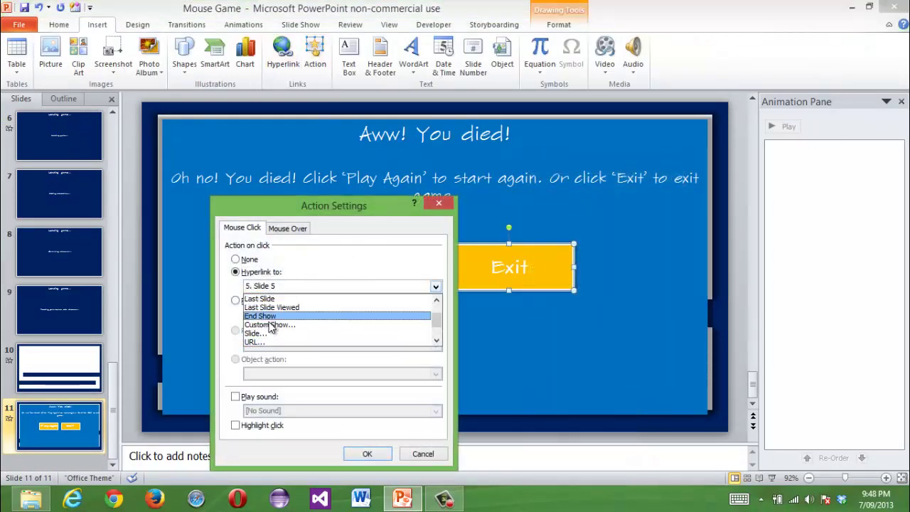
left_click(269, 320)
left_click(367, 454)
Step: Apply the Orbit transition to slide 11 and play the show from this slide
left_click(399, 319)
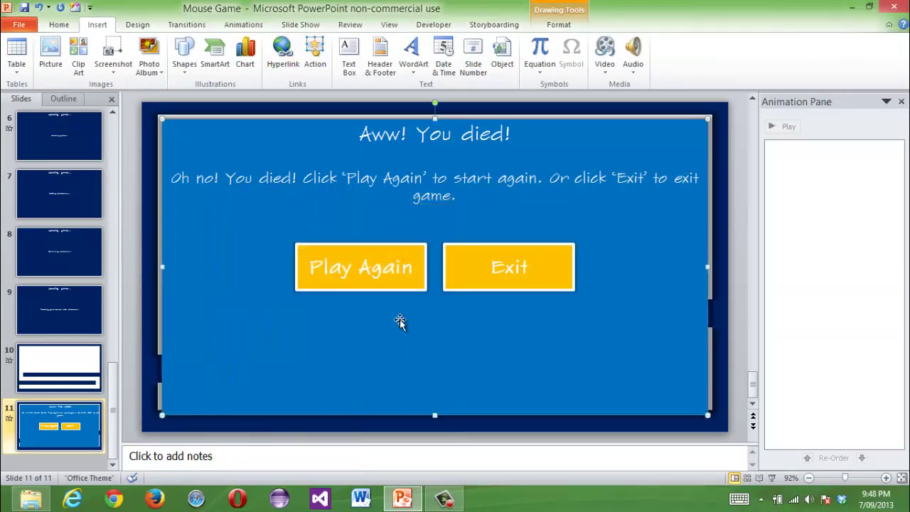
left_click(186, 24)
left_click(67, 54)
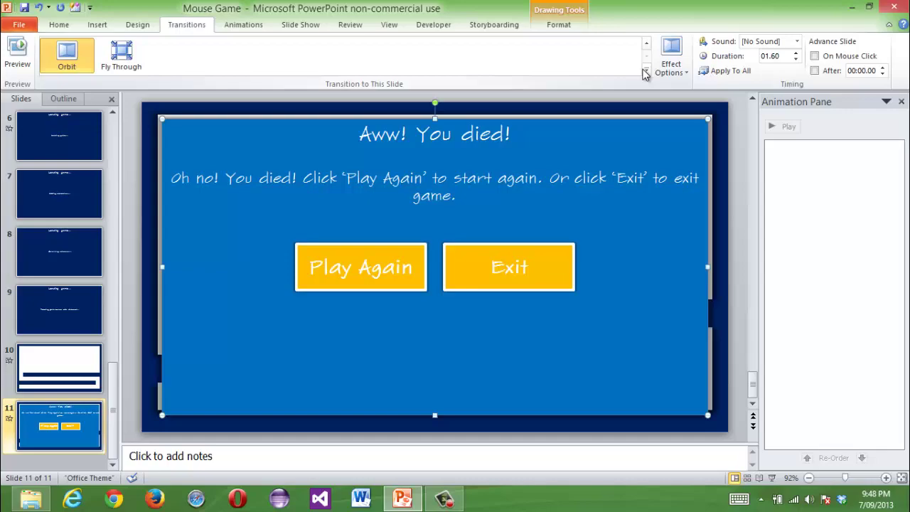
left_click(645, 72)
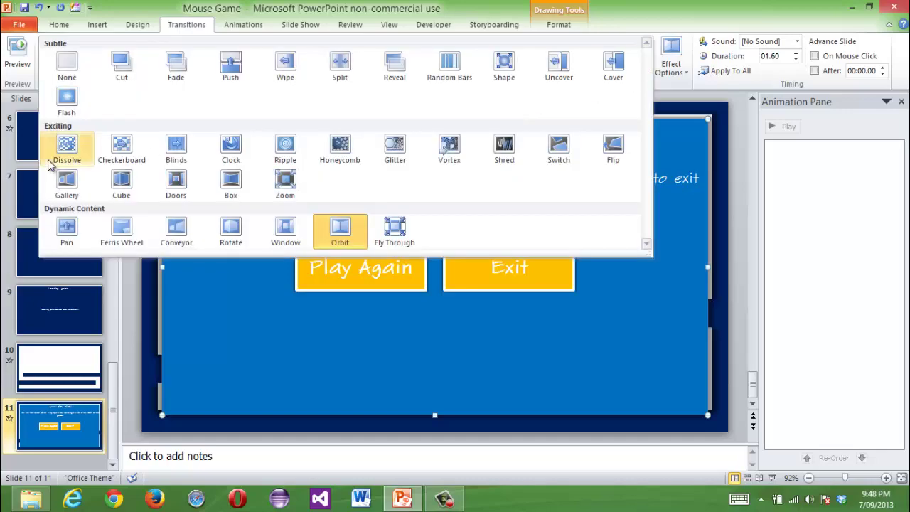
left_click(69, 66)
key("shift+F5")
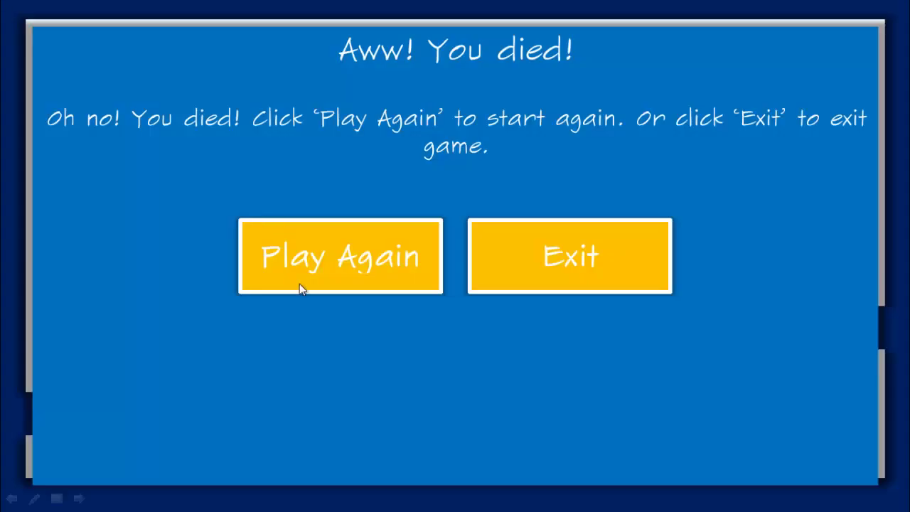